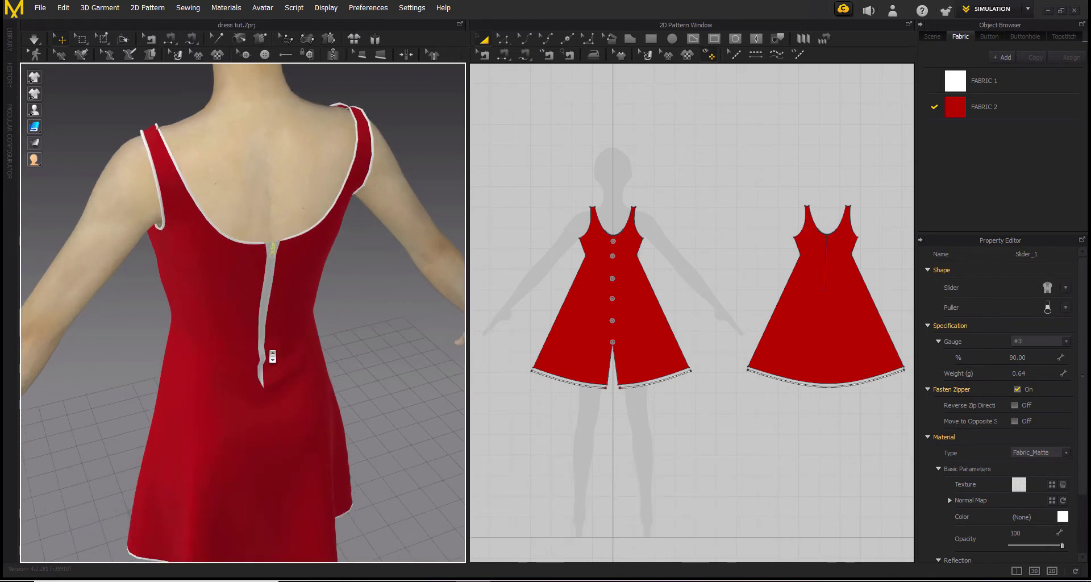
scroll(272, 356, down, 5)
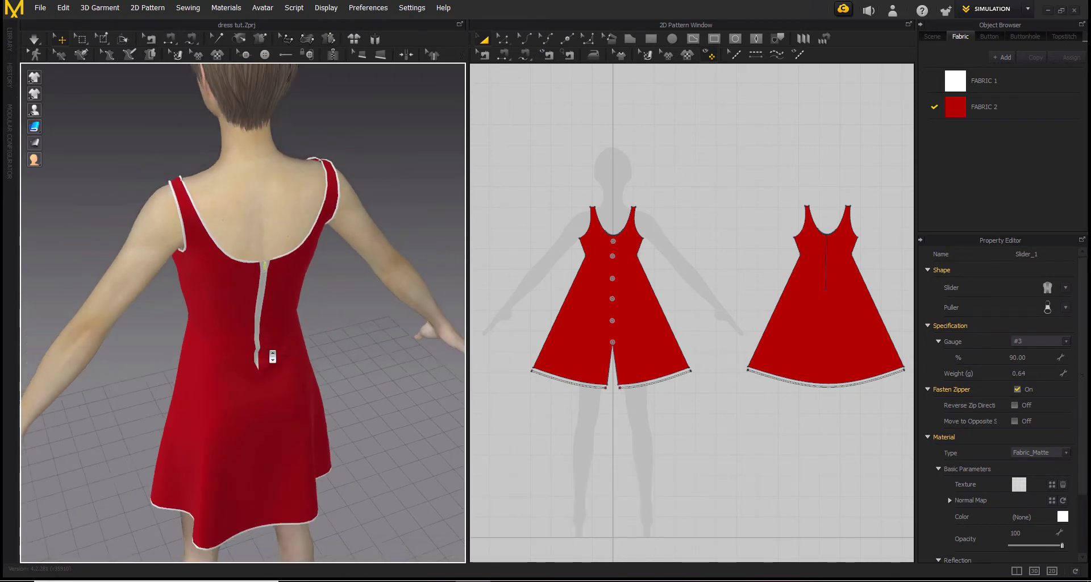
right_drag(246, 399, 432, 375)
drag(540, 192, 847, 428)
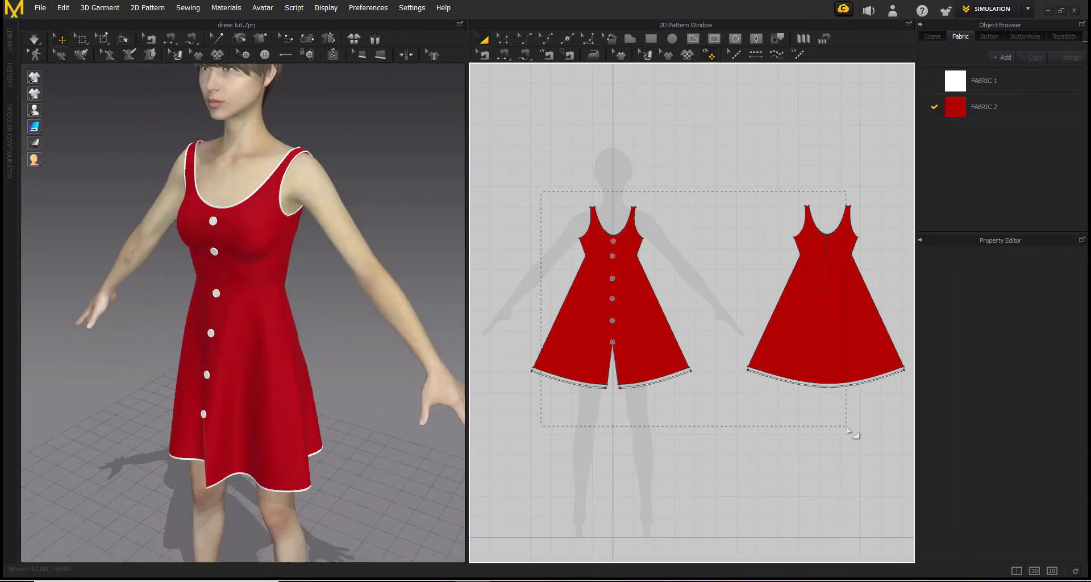
drag(922, 467, 921, 462)
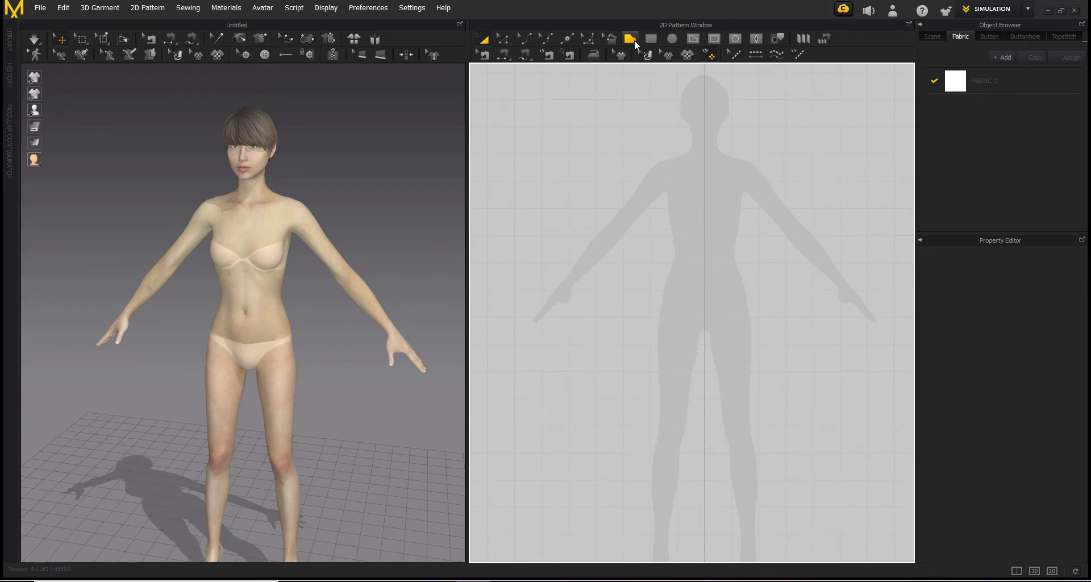
Draw a closed half-dress pattern along the avatar's centre line, about 883 mm tall and 370 mm wide at the hem
click(629, 39)
click(685, 149)
click(705, 151)
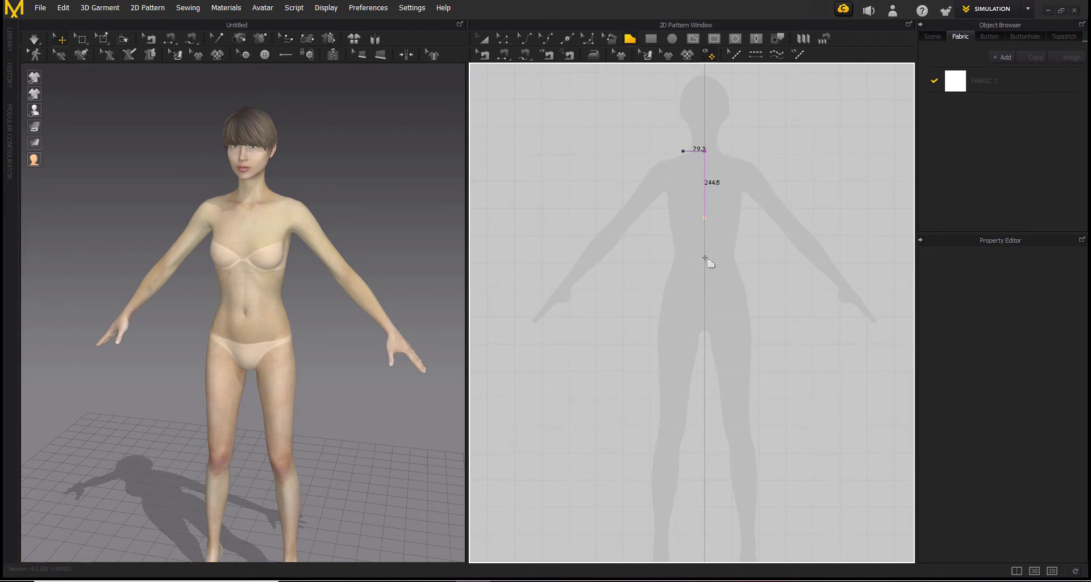
click(704, 390)
click(604, 390)
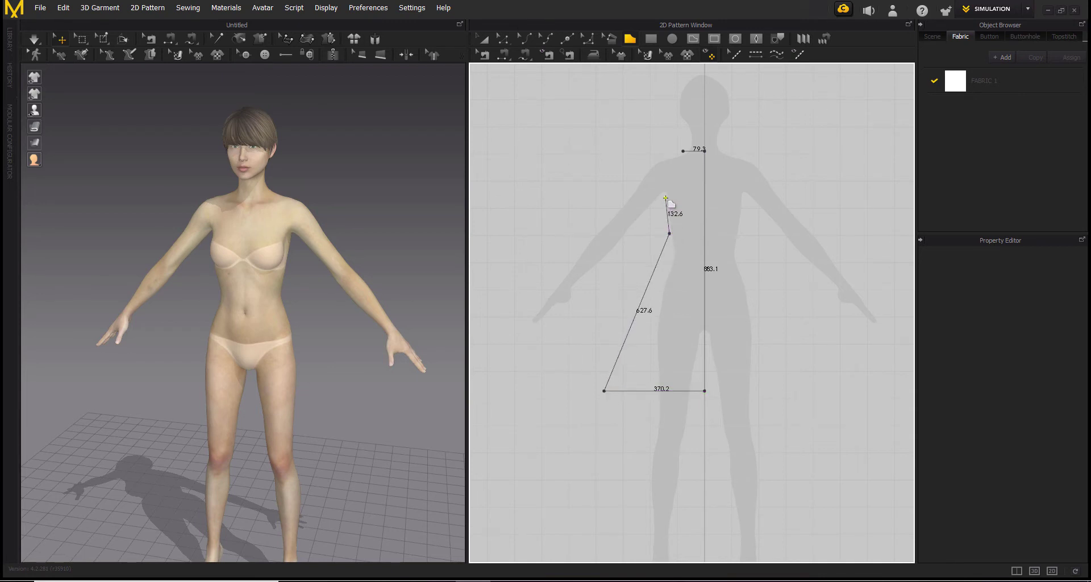
click(683, 152)
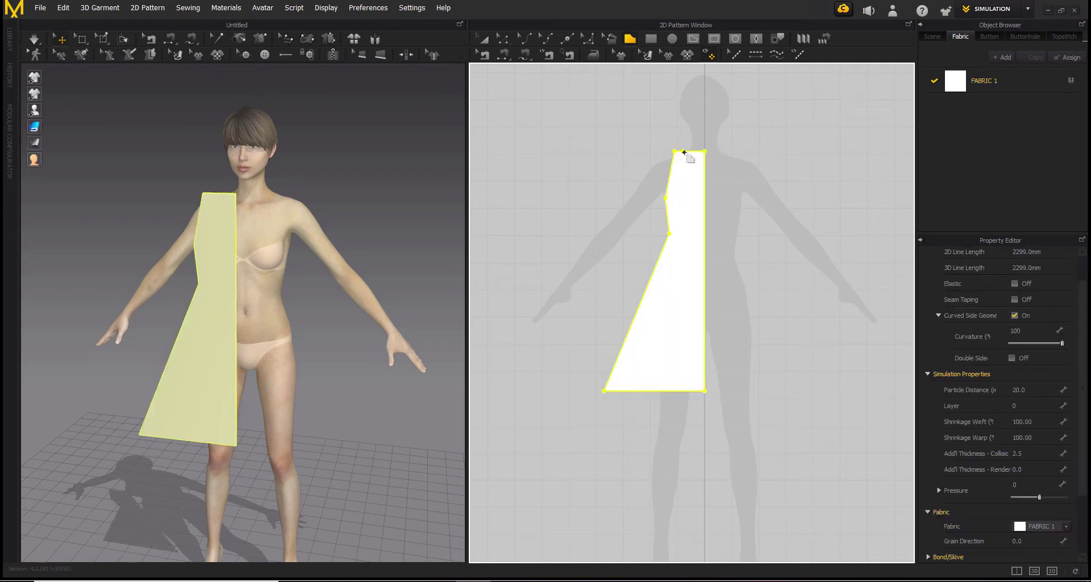
Narrow the top edge of the half-dress by moving its outer shoulder points inward, keeping a shoulder segment about 31 mm wide
click(485, 40)
scroll(708, 201, up, 3)
middle_drag(711, 226, 681, 236)
key(z)
drag(662, 172, 678, 172)
middle_drag(684, 316, 656, 218)
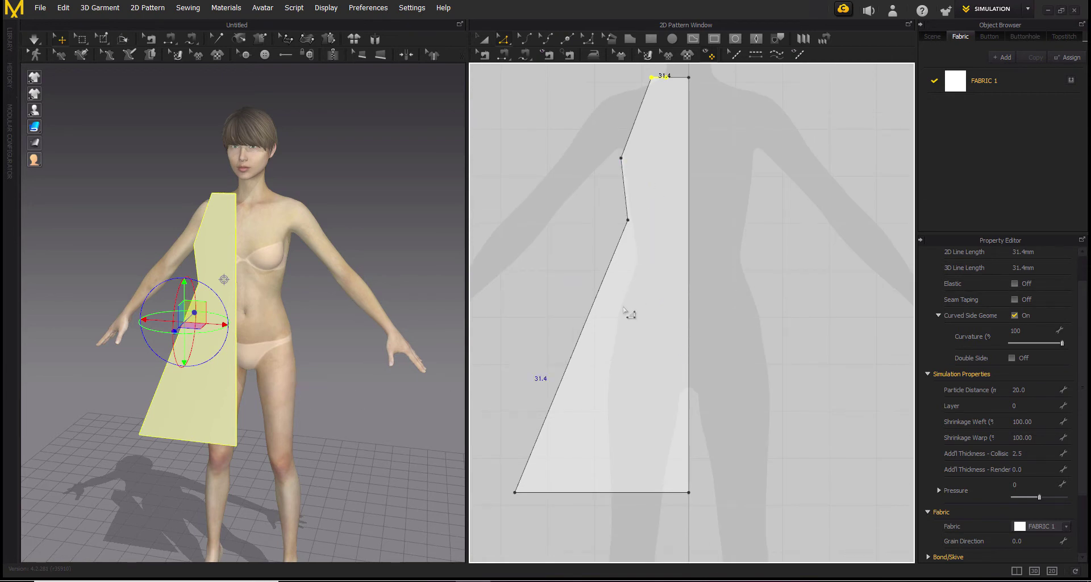
Unfold the half-dress pattern across its vertical centre edge to make a full front piece
click(689, 239)
right_click(689, 241)
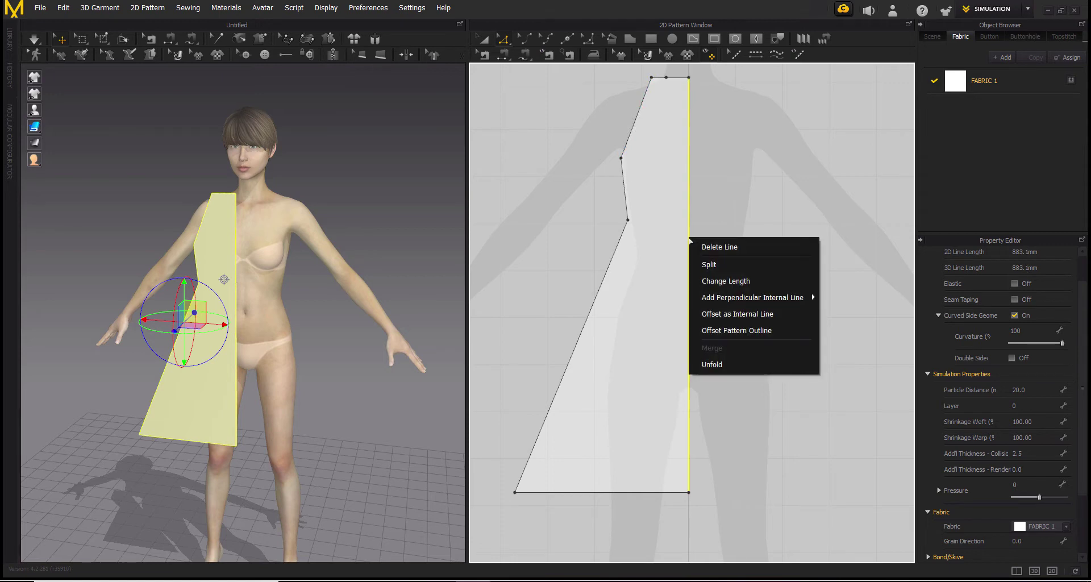
click(713, 364)
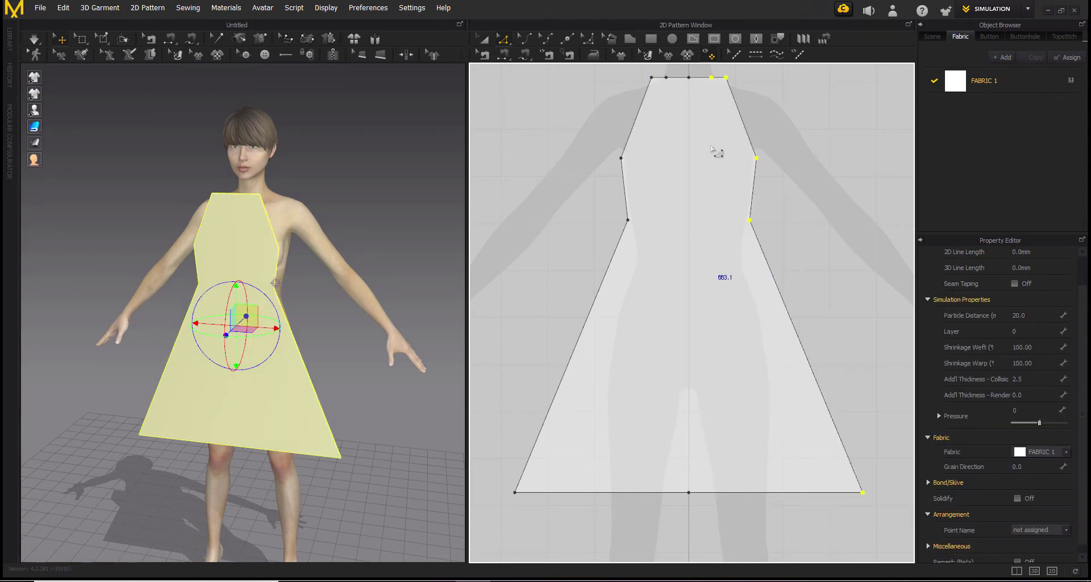
Delete the leftover centre points on the neckline edge and the hem of the unfolded front piece
right_click(689, 77)
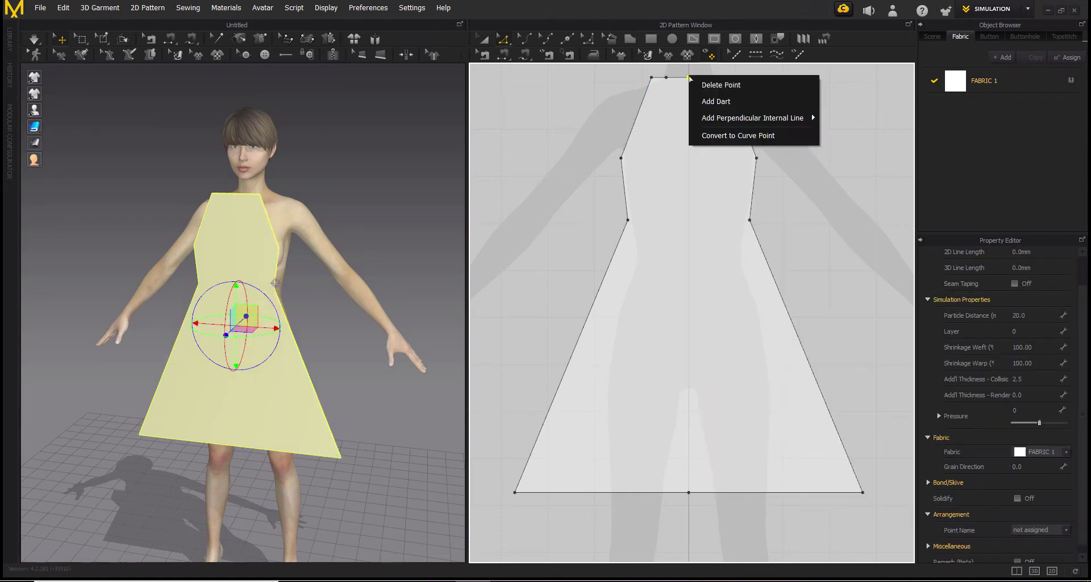
click(691, 83)
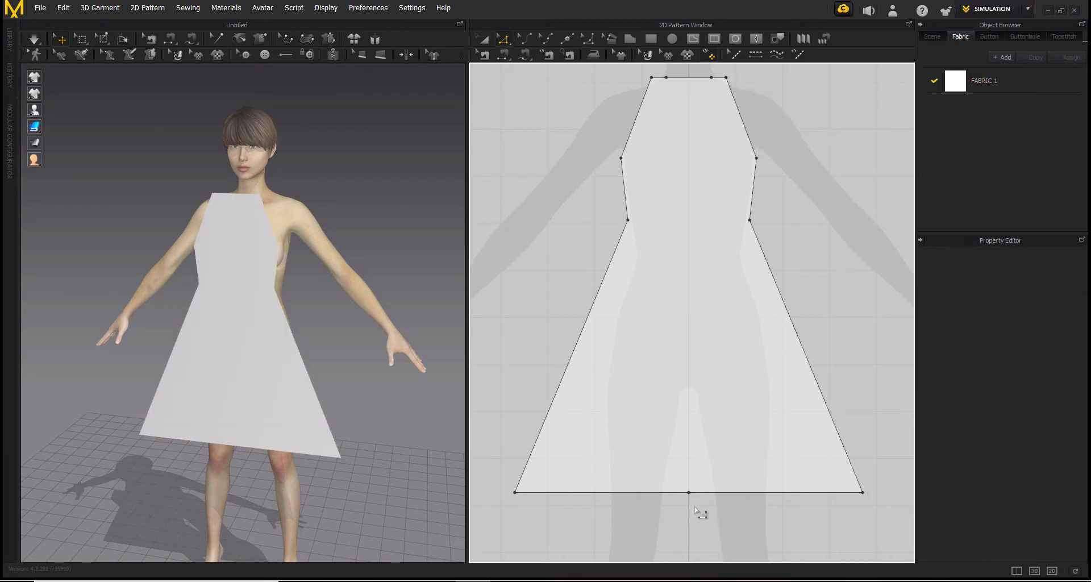
click(690, 493)
right_click(691, 494)
click(694, 498)
middle_drag(679, 162, 668, 210)
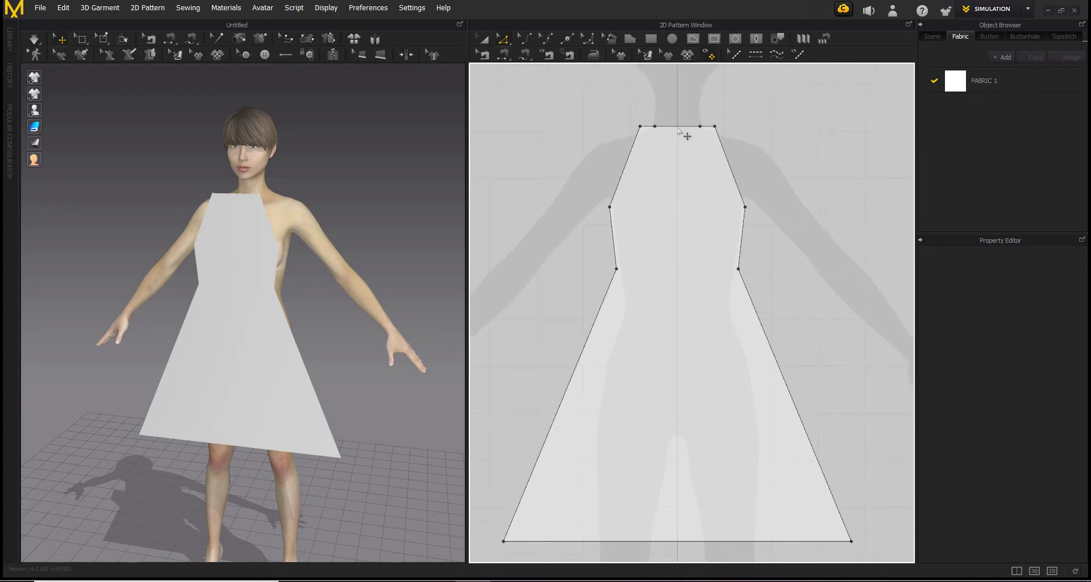
Curve the neckline downward into a scoop and curve both armhole edges inward, each about 189 mm long
click(524, 38)
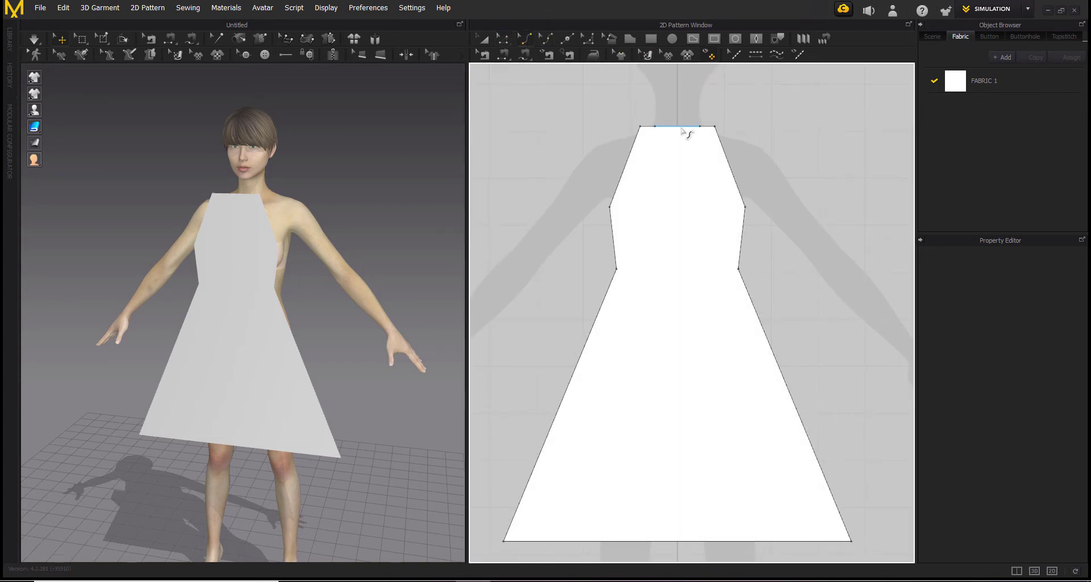
drag(678, 128, 723, 181)
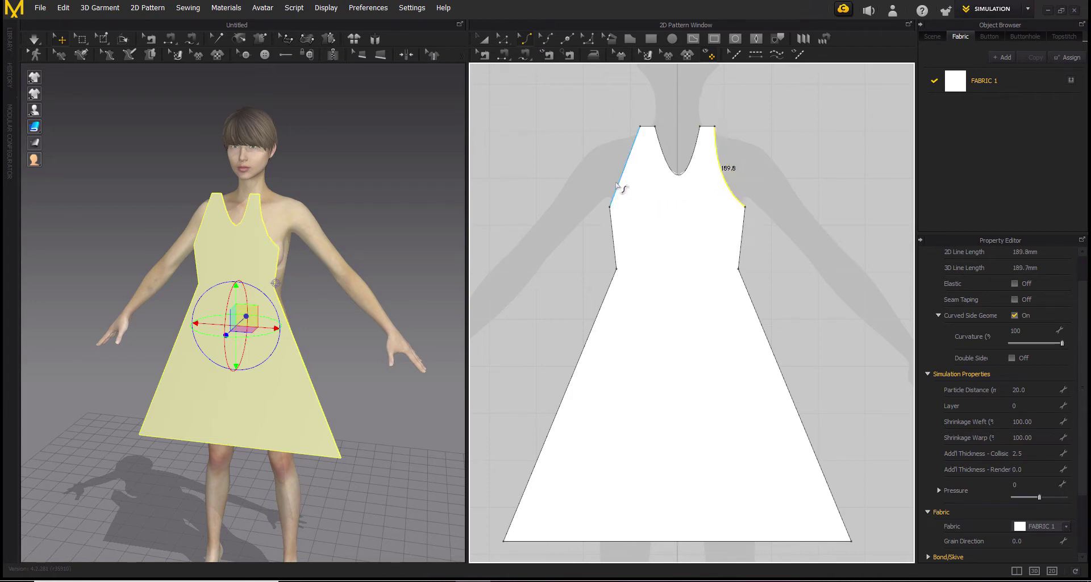
drag(625, 177, 643, 190)
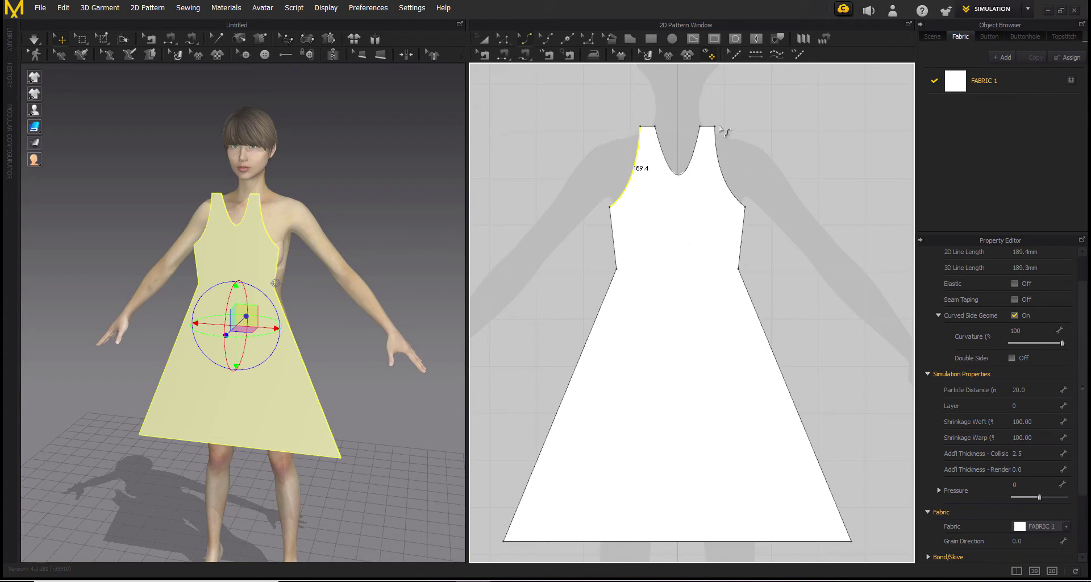
Move both shoulder strap tops outward to widen the neckline, and curve the hem downward to about 743 mm long
click(502, 40)
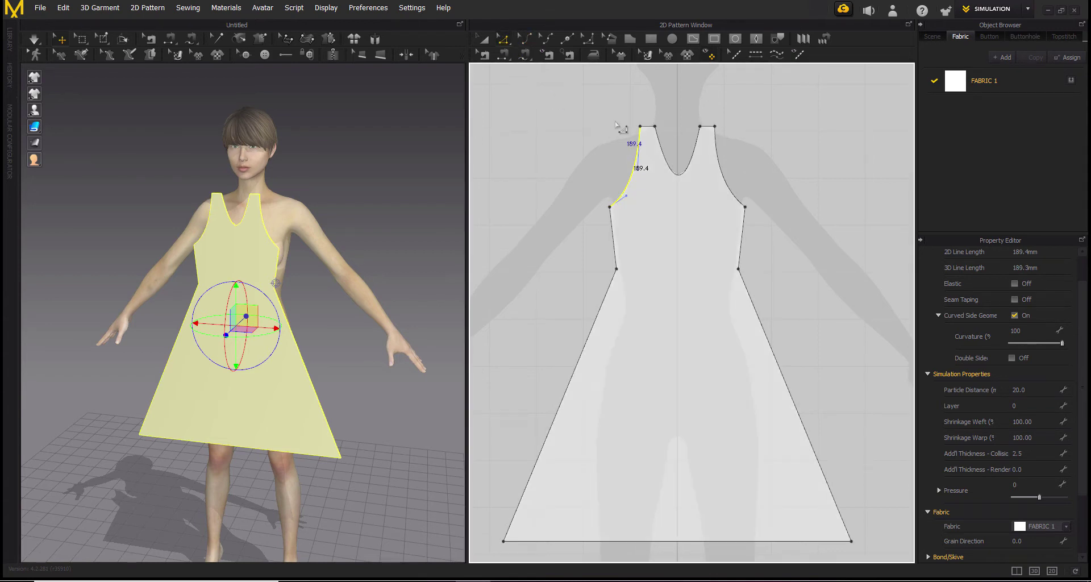
drag(616, 120, 719, 127)
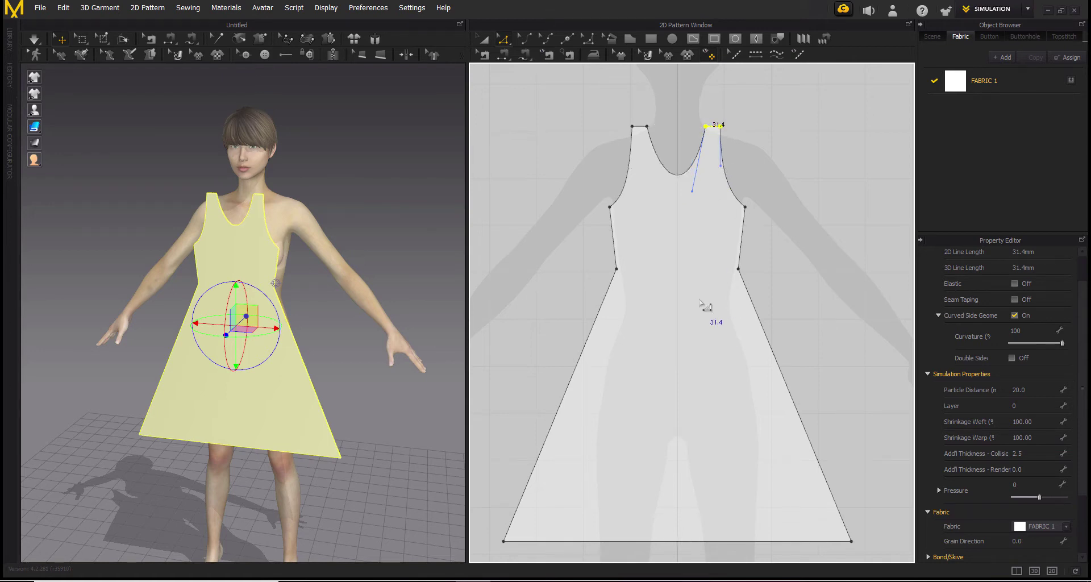
scroll(702, 301, down, 2)
middle_drag(715, 373, 709, 335)
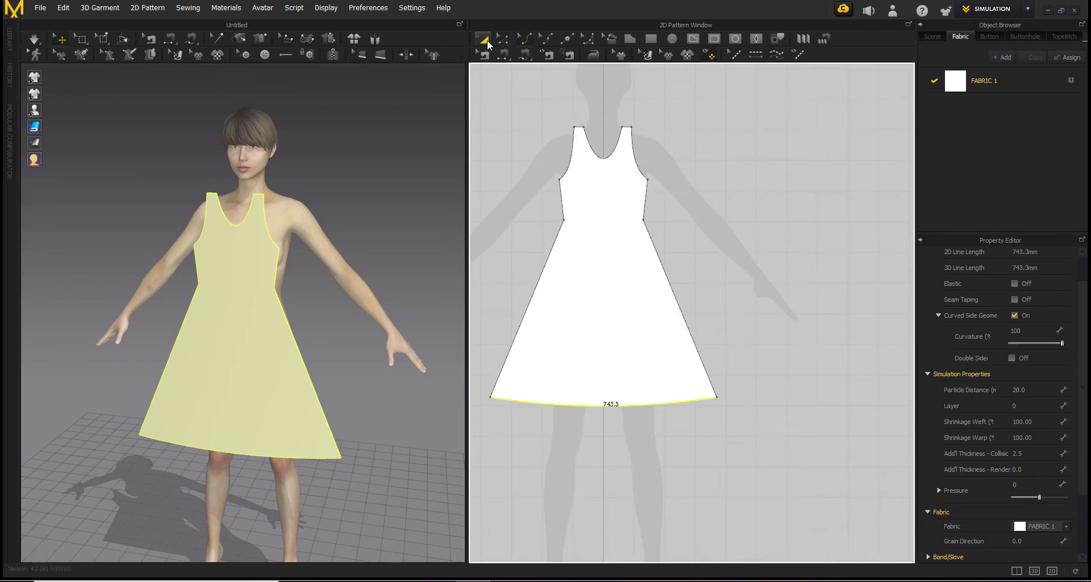
Copy the front dress piece and mirror-paste it beside the original as the back piece
click(632, 259)
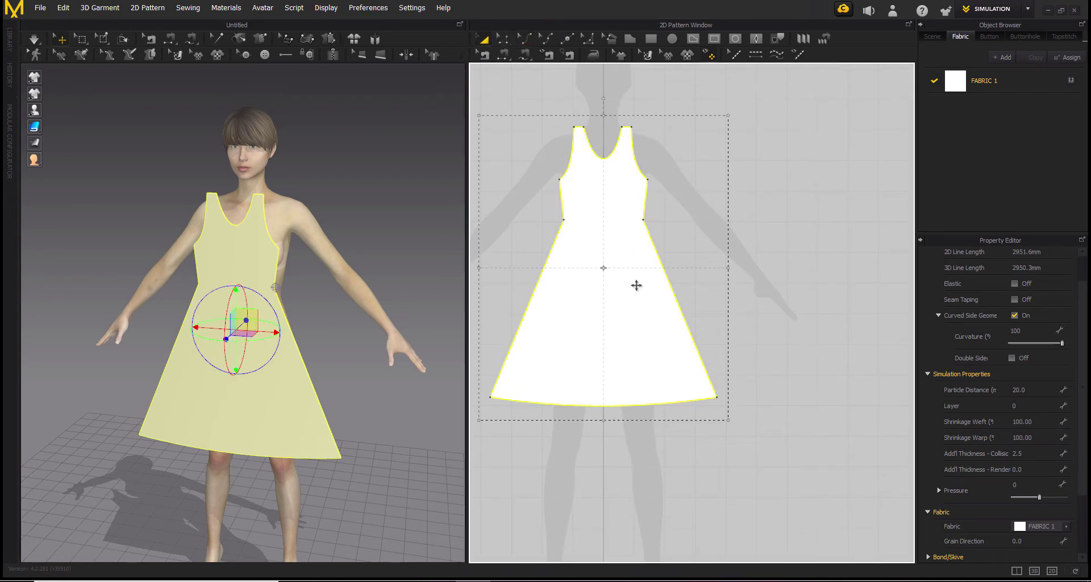
right_click(636, 285)
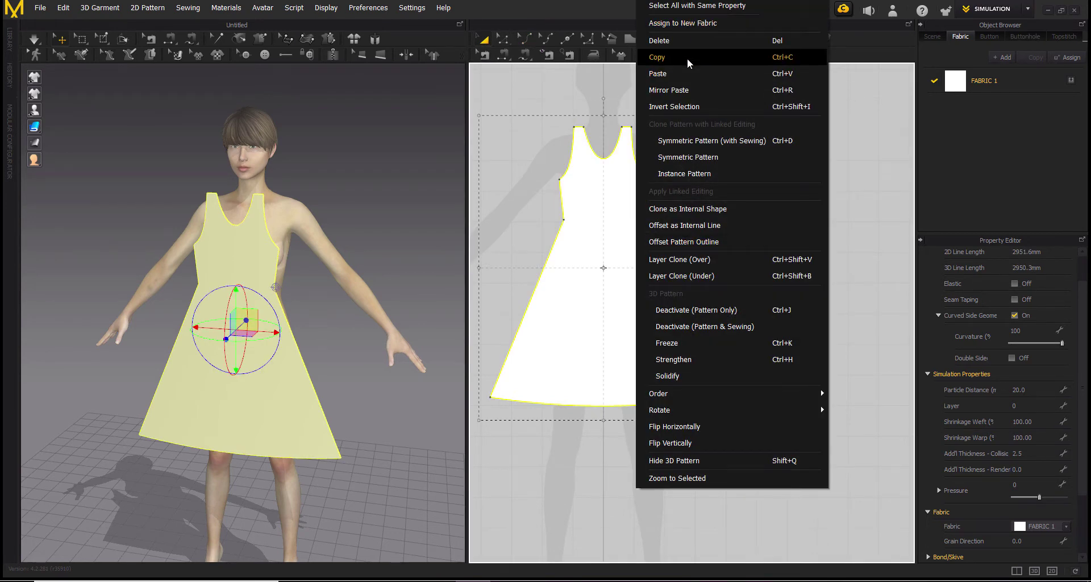
click(687, 57)
right_click(782, 258)
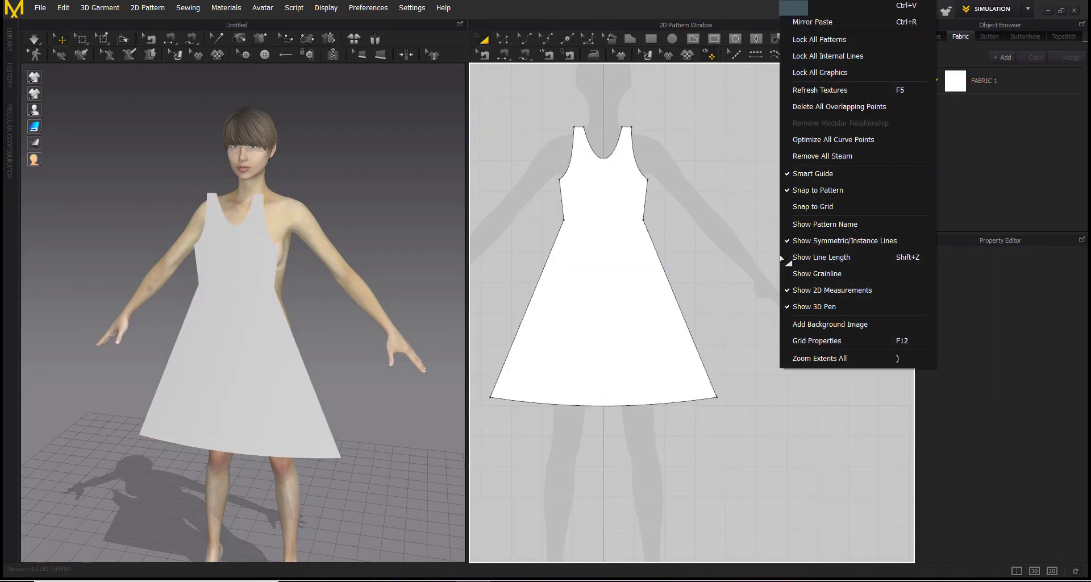
click(813, 20)
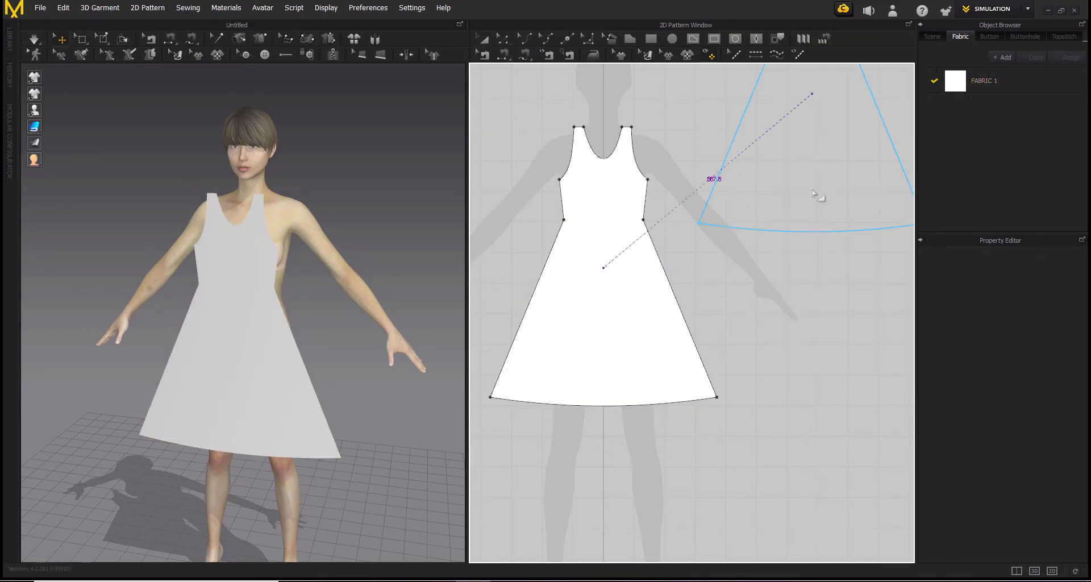
click(847, 275)
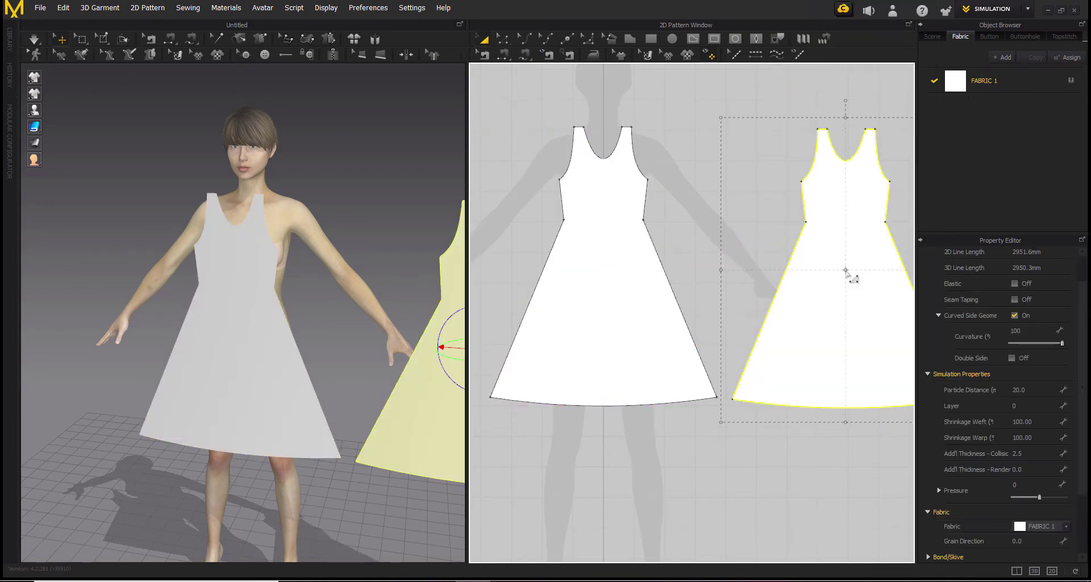
Move the pasted back piece sideways in line with the avatar and place it behind her back
scroll(381, 363, down, 3)
mouse_move(377, 370)
right_down()
mouse_move(353, 376)
mouse_move(376, 387)
right_up()
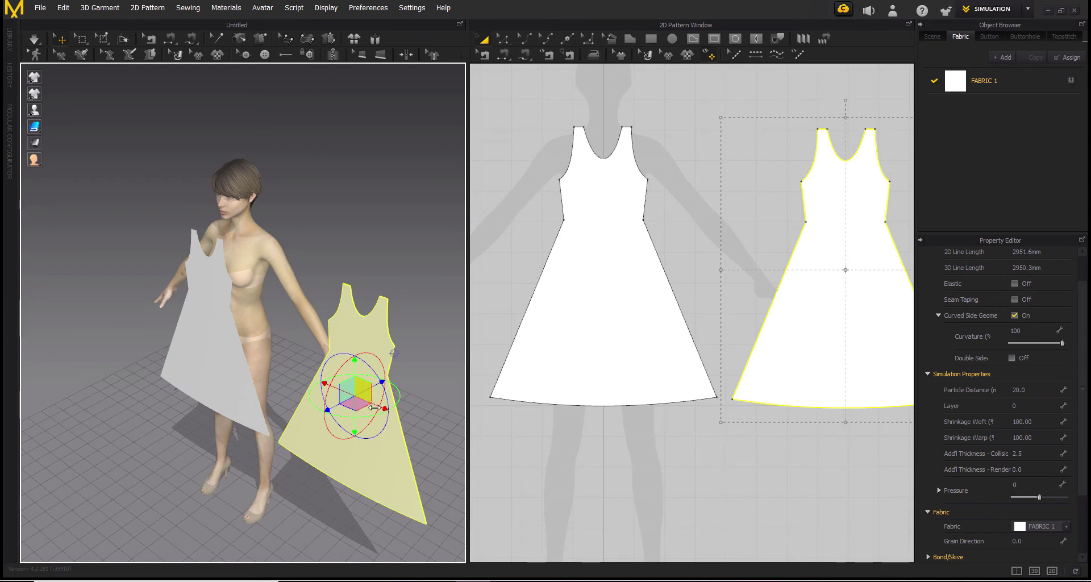
drag(371, 401, 227, 335)
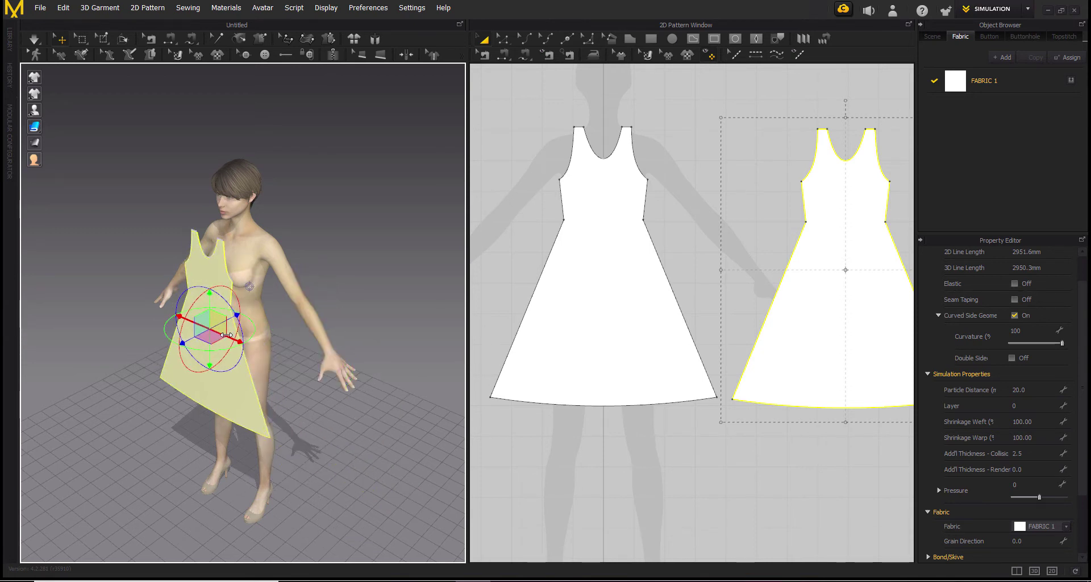
right_drag(232, 340, 229, 379)
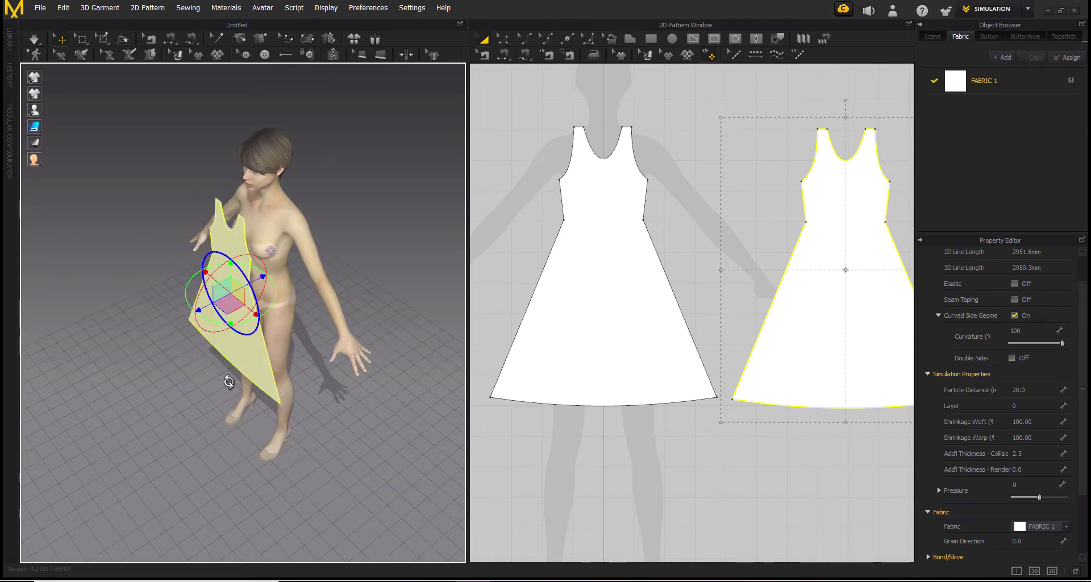
drag(284, 272, 322, 264)
right_drag(288, 311, 250, 286)
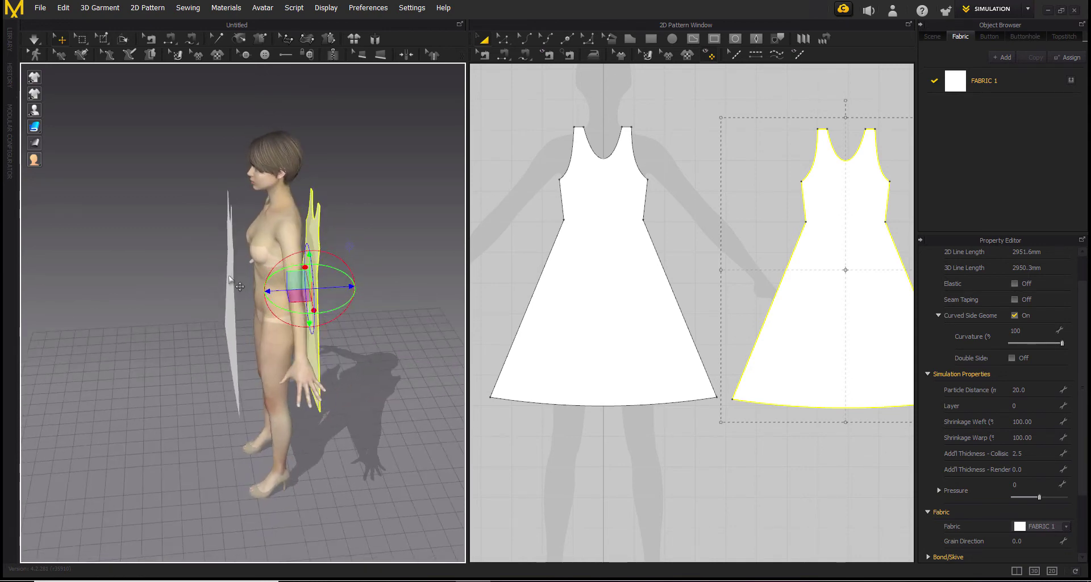
Move the front piece closer to the avatar's body in the 3D scene
click(230, 279)
drag(250, 276, 263, 273)
right_drag(272, 374, 353, 323)
middle_drag(352, 324, 335, 367)
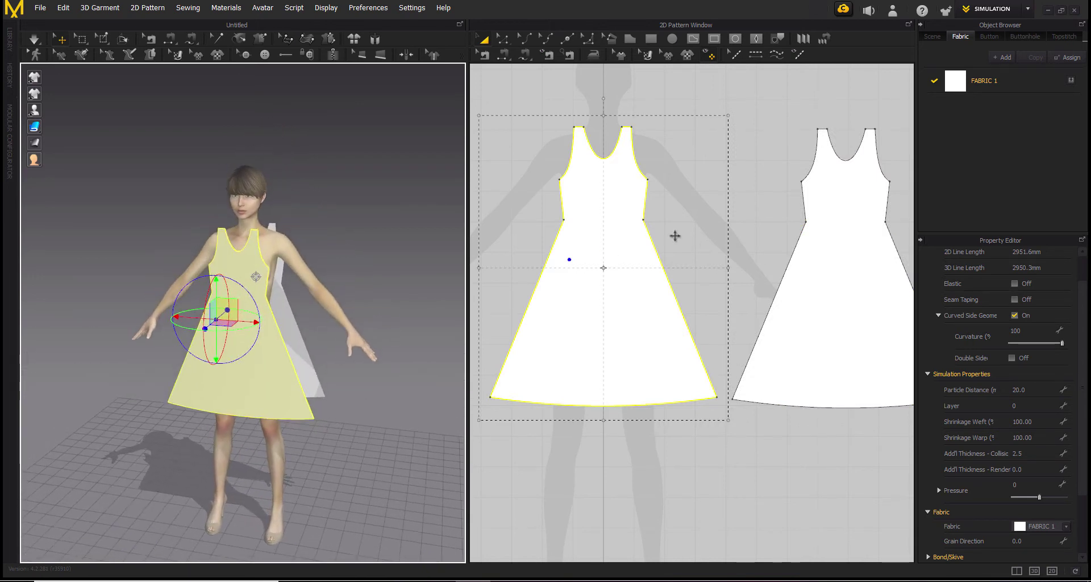
Sew the front piece's two shoulder edges to the matching back shoulder edges with Segment Sewing
middle_drag(679, 226, 684, 255)
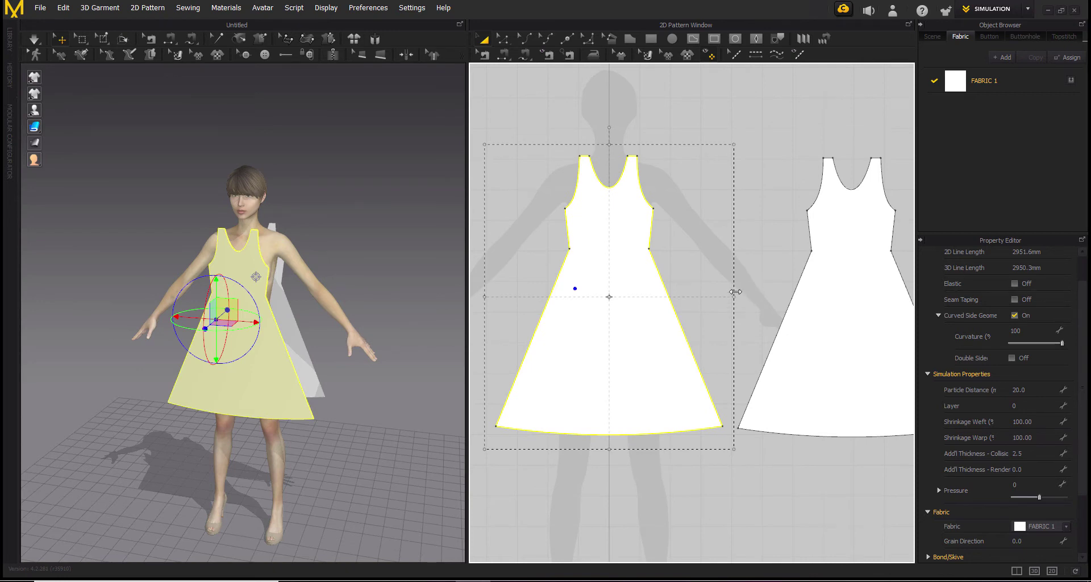
click(503, 55)
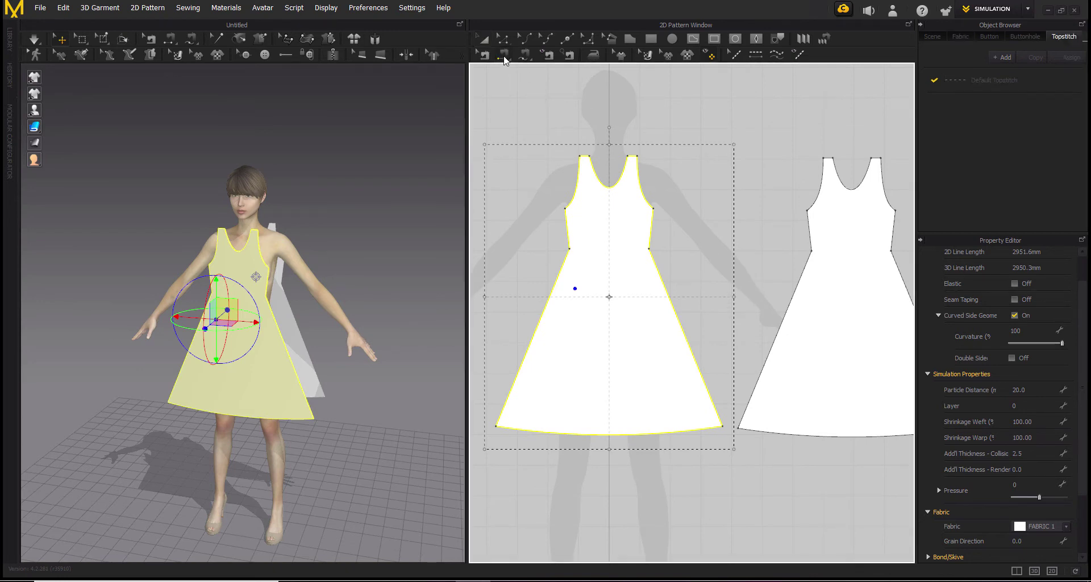
right_drag(258, 239, 281, 266)
scroll(264, 269, up, 3)
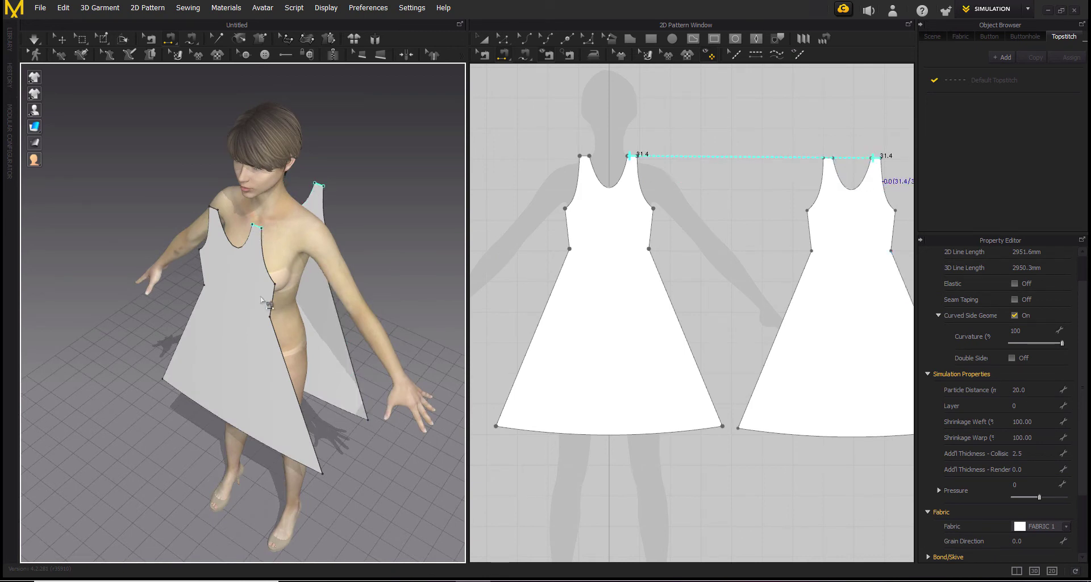
right_drag(183, 330, 272, 313)
click(193, 201)
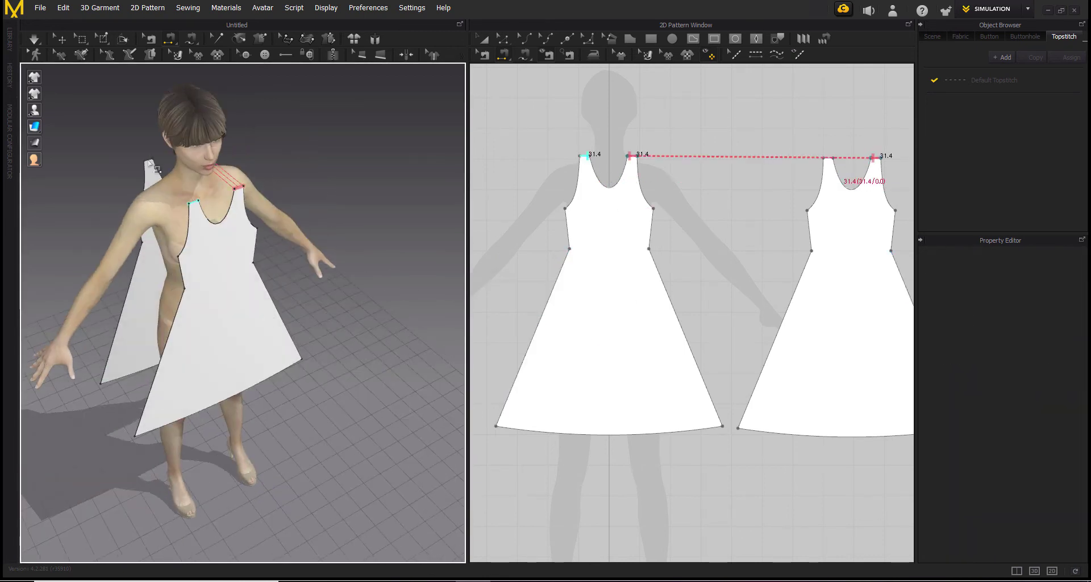
click(150, 163)
Sew the bodice and skirt side edges of the front piece to the back piece on both sides of the dress
right_drag(327, 356, 244, 344)
click(276, 274)
mouse_move(318, 262)
right_down()
mouse_move(322, 250)
mouse_move(313, 272)
right_up()
click(309, 268)
click(281, 306)
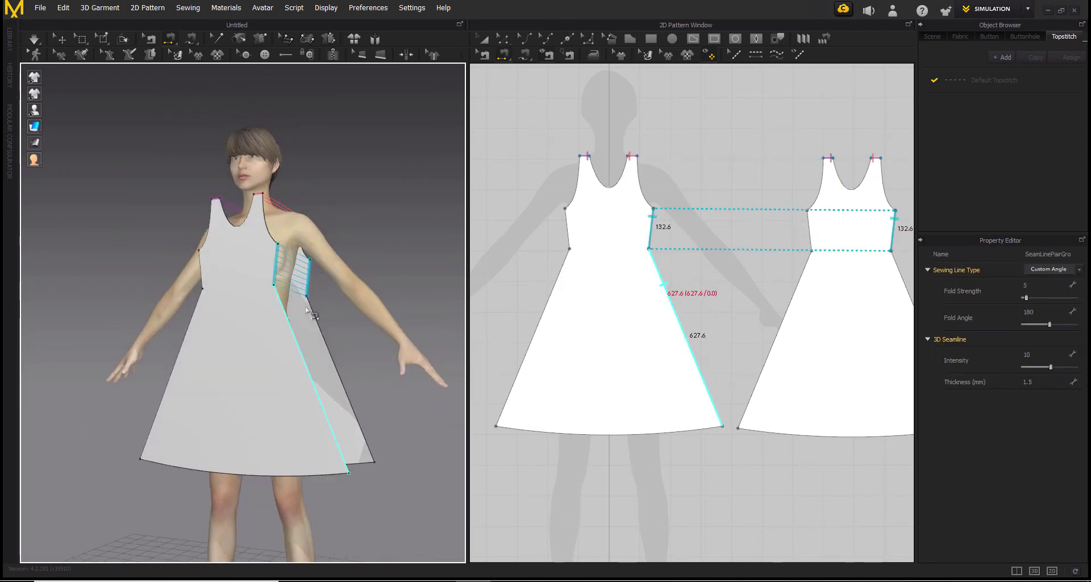
click(307, 310)
right_drag(233, 360, 94, 267)
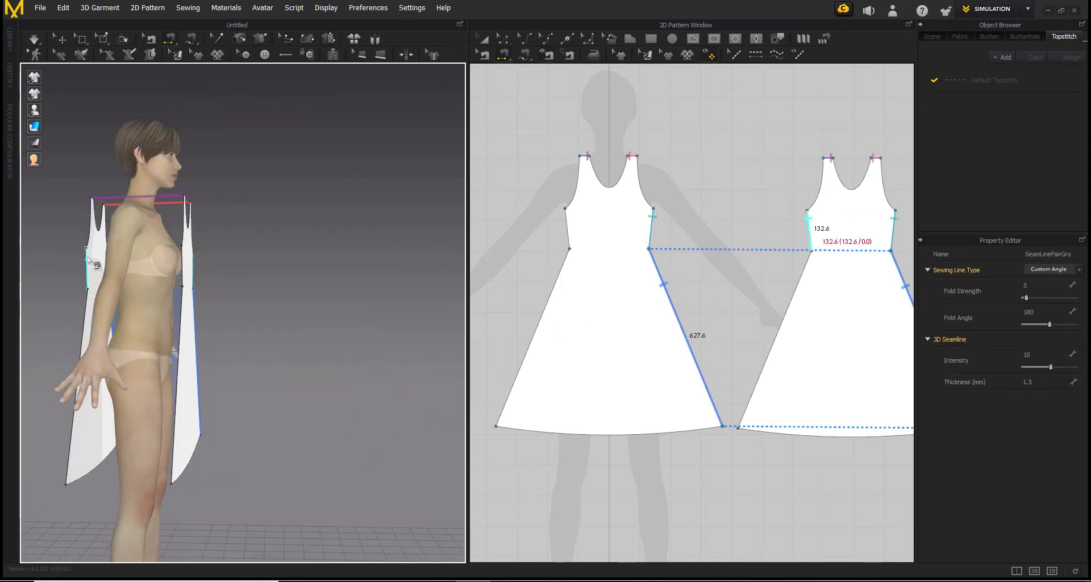
click(92, 311)
Run the simulation to drape the sewn dress on the avatar and check its fit
key(space)
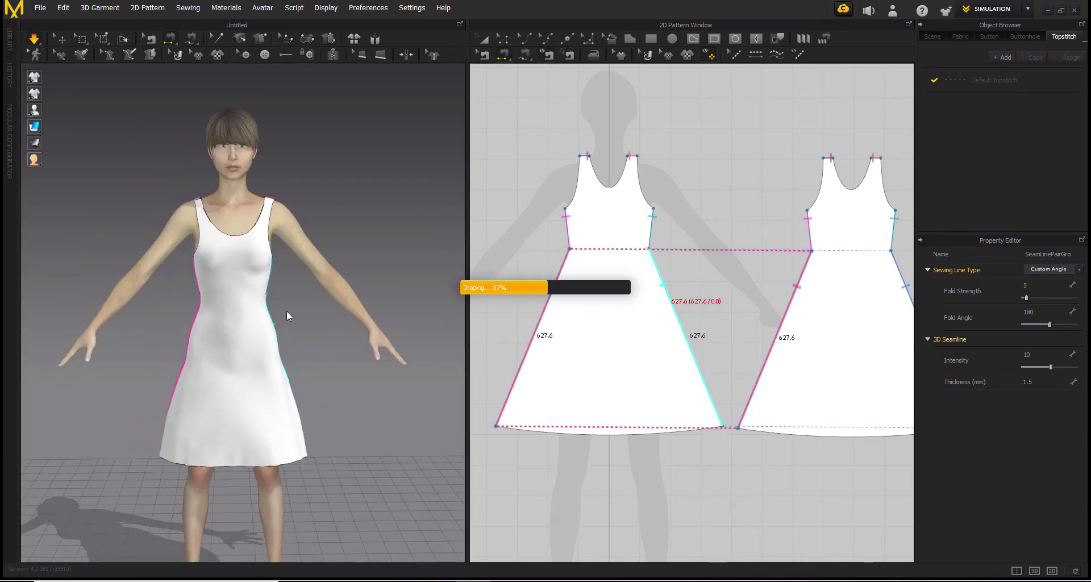
right_drag(295, 370, 356, 369)
click(503, 39)
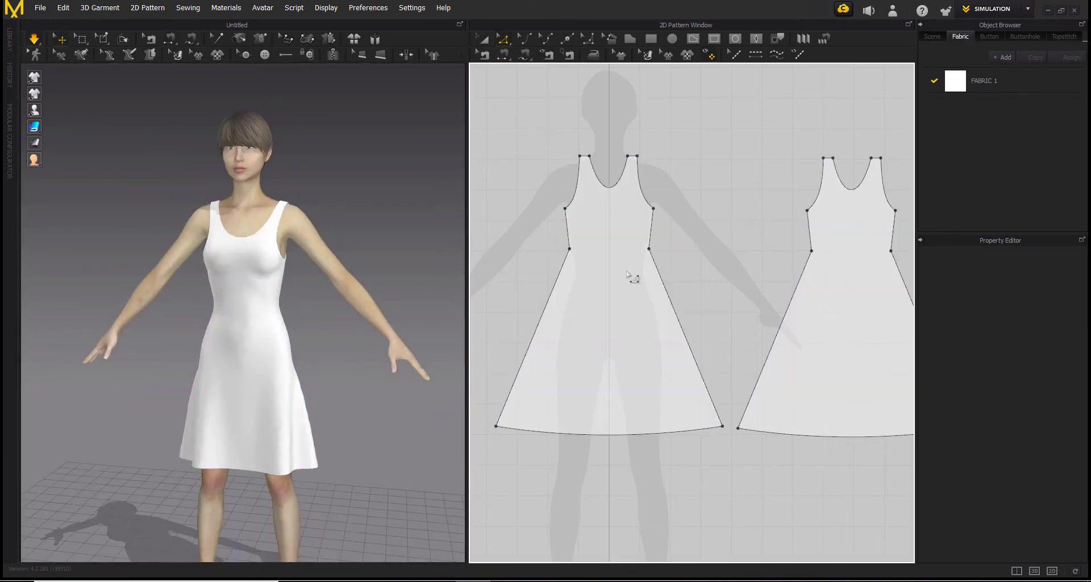
Raise the waist points and widen the underarm points of the front and back pieces, and simulate the drape to check the fit
drag(555, 231, 885, 257)
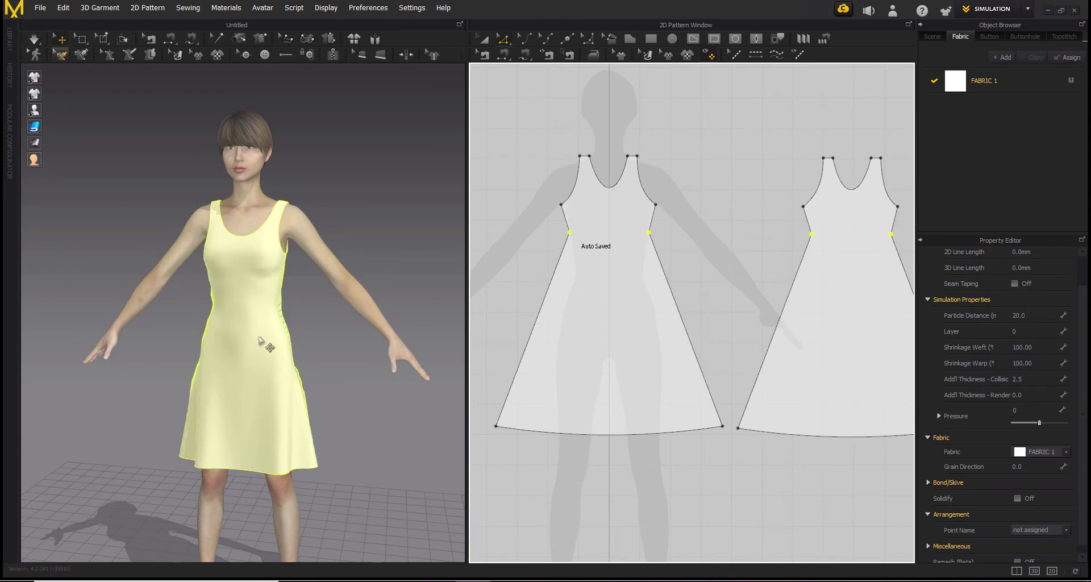
right_drag(301, 390, 211, 363)
click(33, 40)
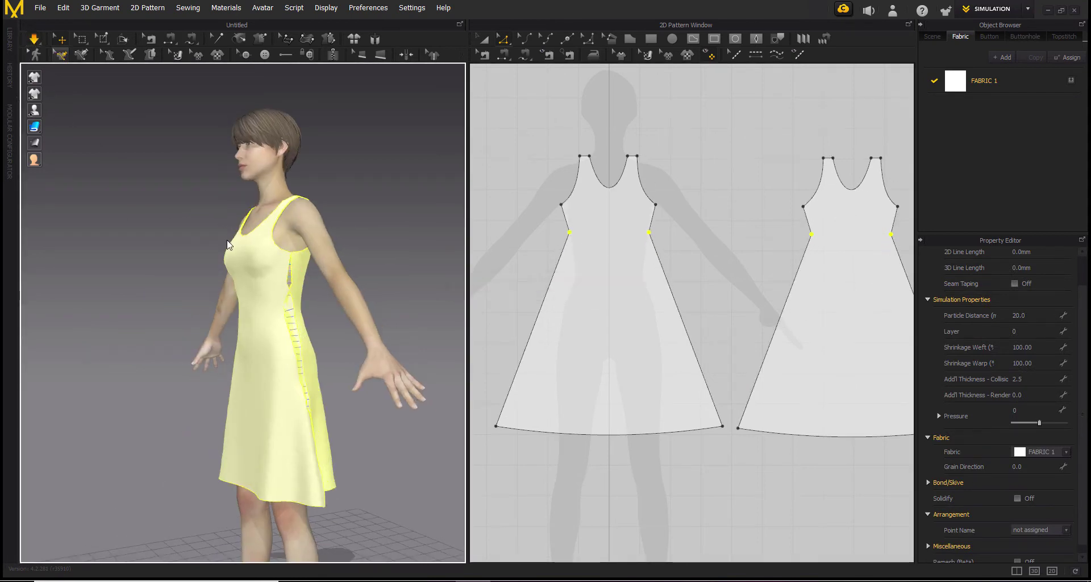
mouse_move(263, 353)
right_down()
mouse_move(309, 349)
mouse_move(238, 365)
mouse_move(151, 361)
mouse_move(307, 365)
mouse_move(206, 360)
mouse_move(263, 372)
right_up()
scroll(293, 305, up, 4)
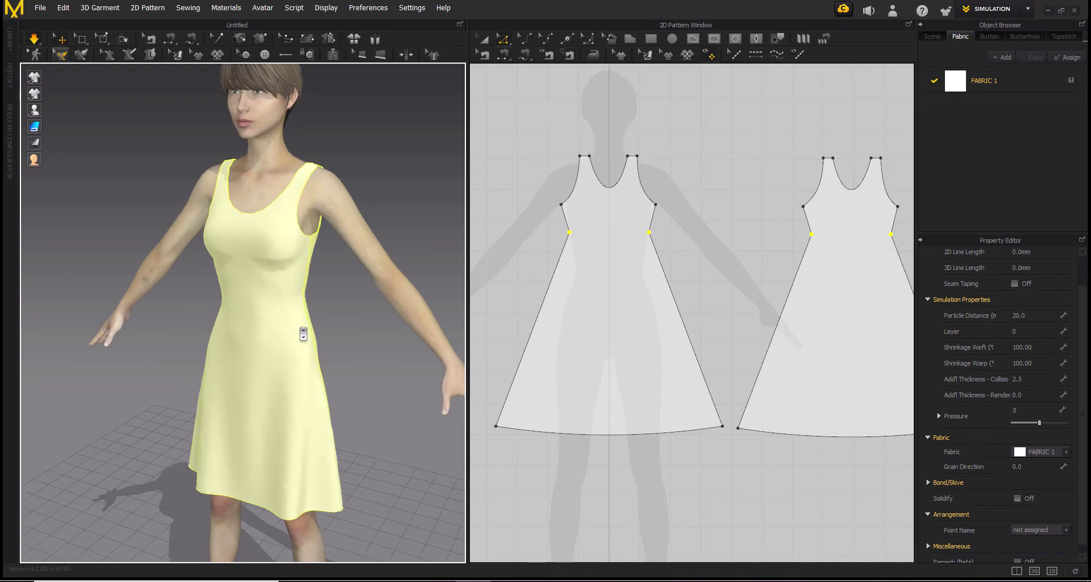
mouse_move(295, 302)
right_down()
mouse_move(101, 312)
mouse_move(293, 307)
right_up()
middle_drag(268, 265, 253, 310)
right_drag(248, 362, 266, 357)
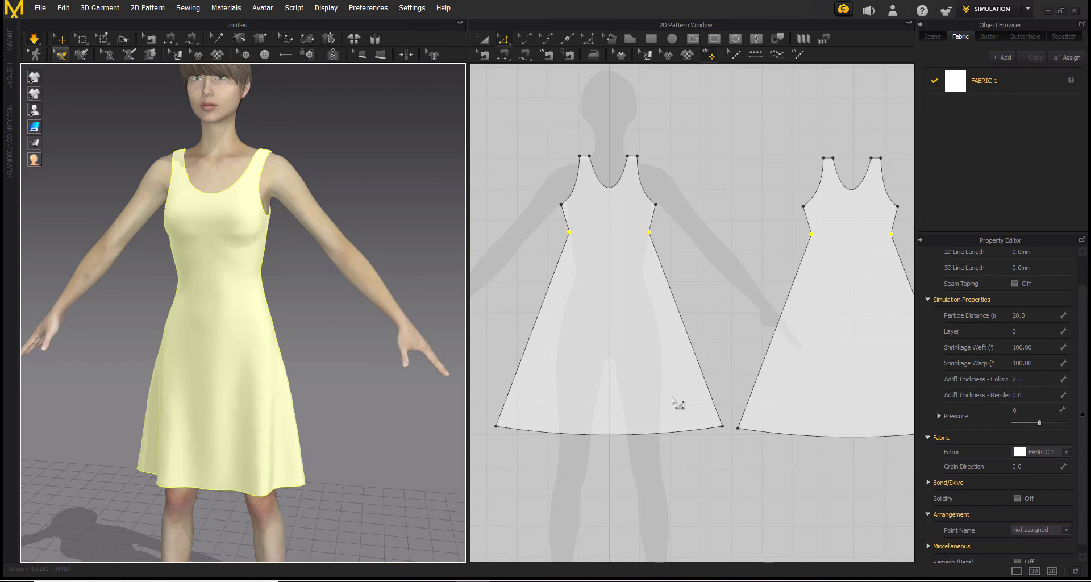
Draw a vertical internal line about 260.5 mm long up the front piece's center line from the hem
middle_drag(619, 420, 626, 338)
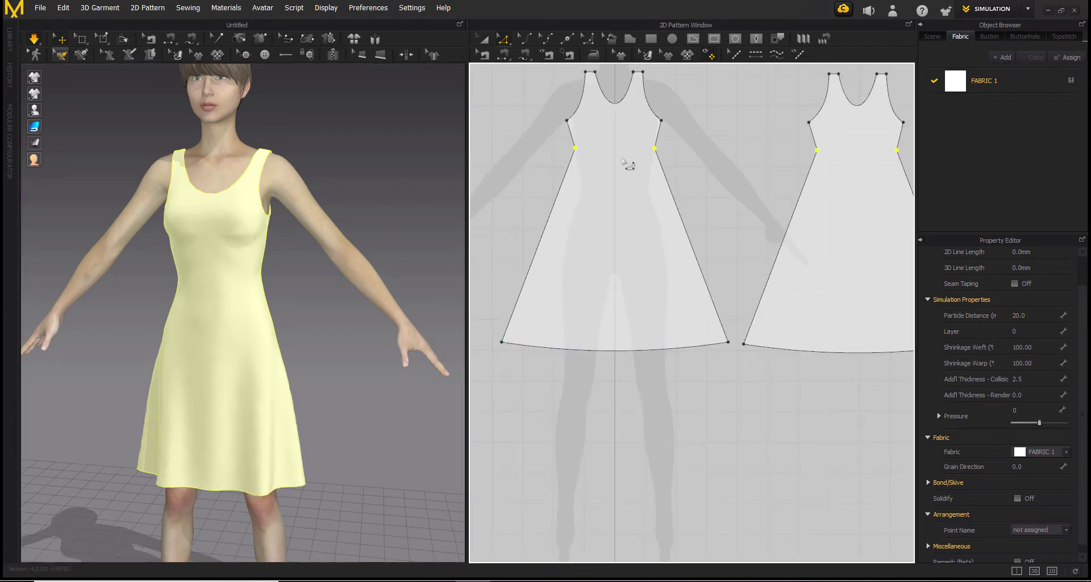
key(g)
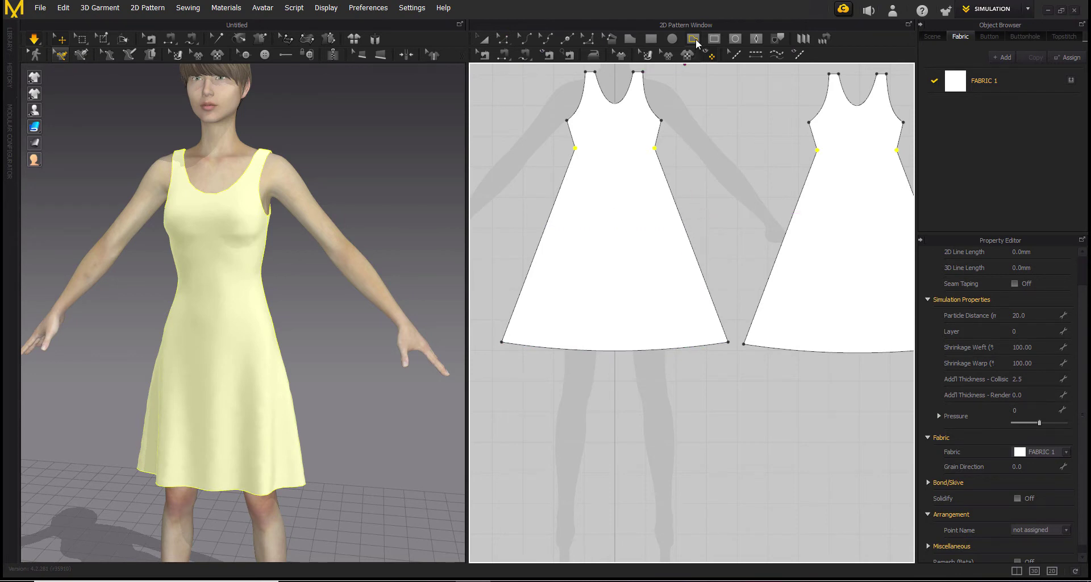
double_click(617, 271)
scroll(643, 332, up, 4)
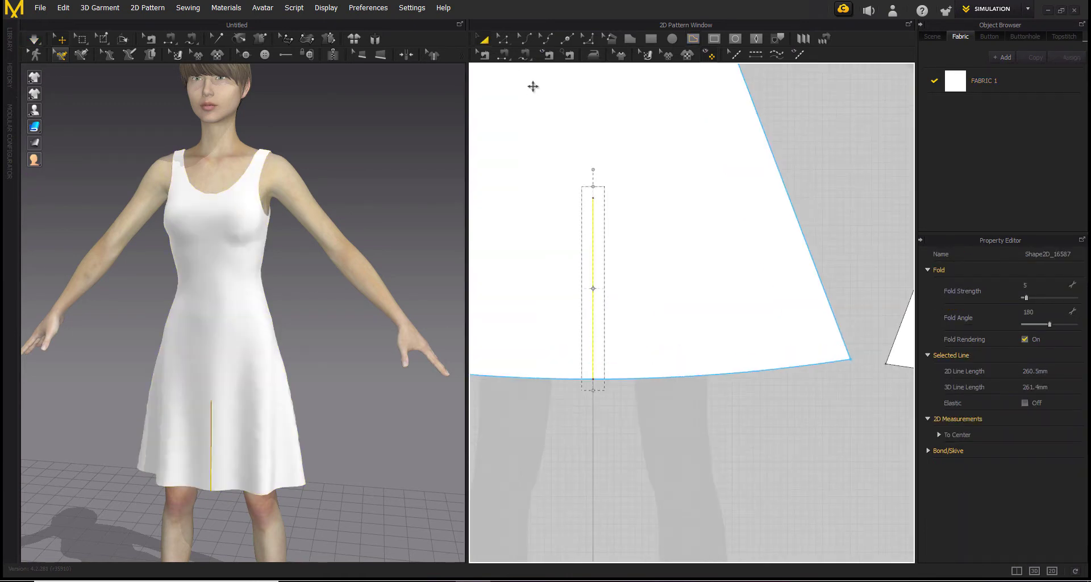
Cut the front piece along the vertical center internal line to make a slit at the hem
click(503, 39)
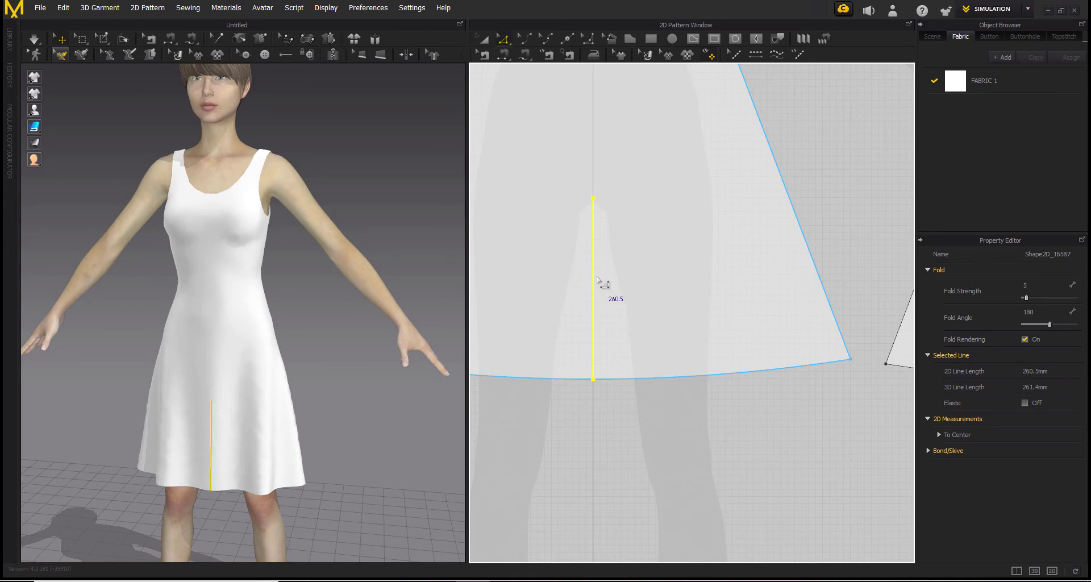
key(Escape)
click(594, 281)
right_click(595, 280)
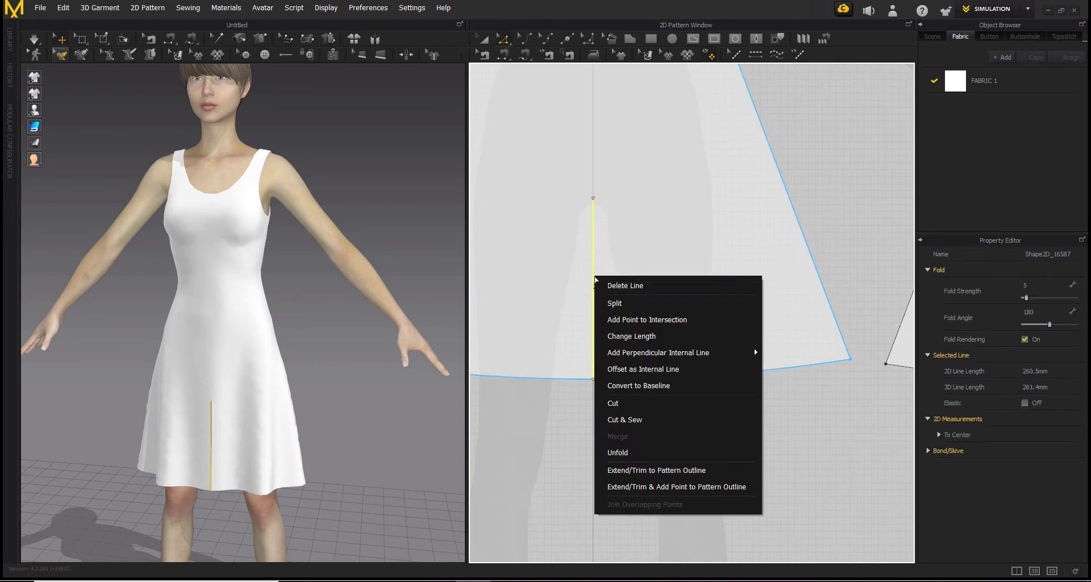
click(622, 397)
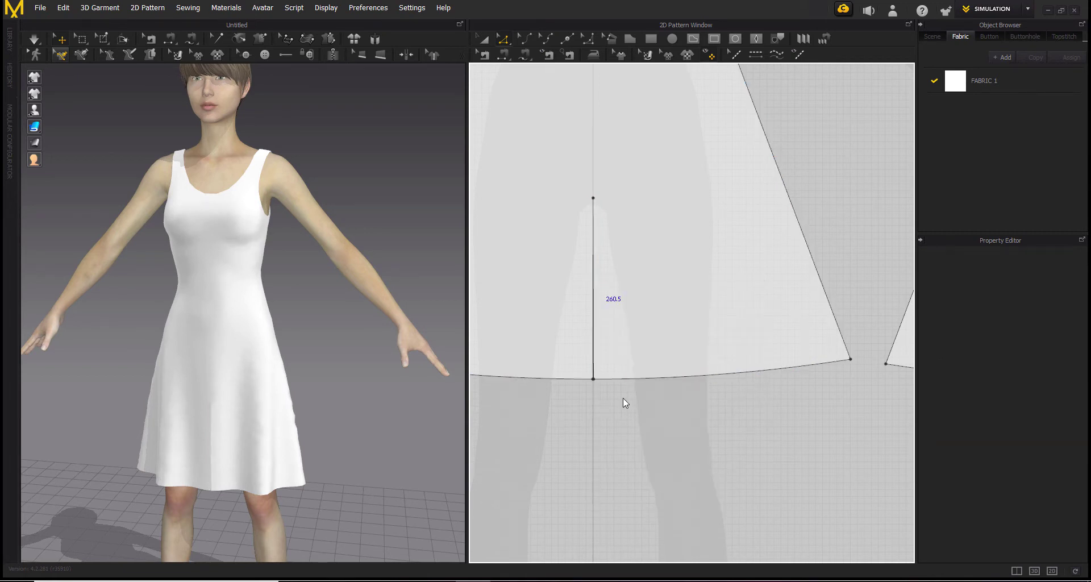
Simulate the dress and pull the fabric beside the front slit to check how it opens
scroll(211, 491, up, 5)
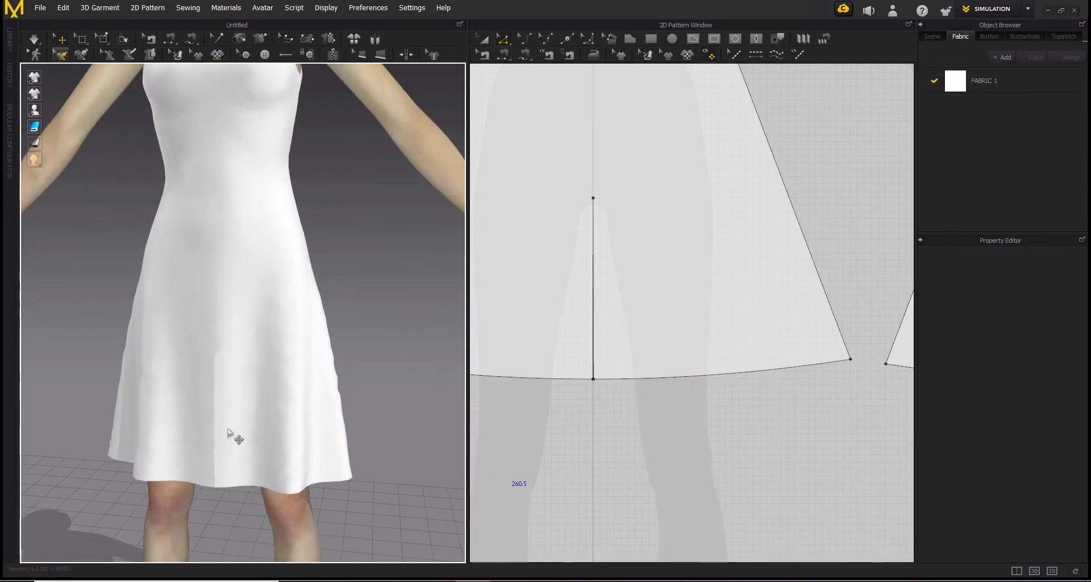
click(33, 39)
drag(165, 451, 334, 514)
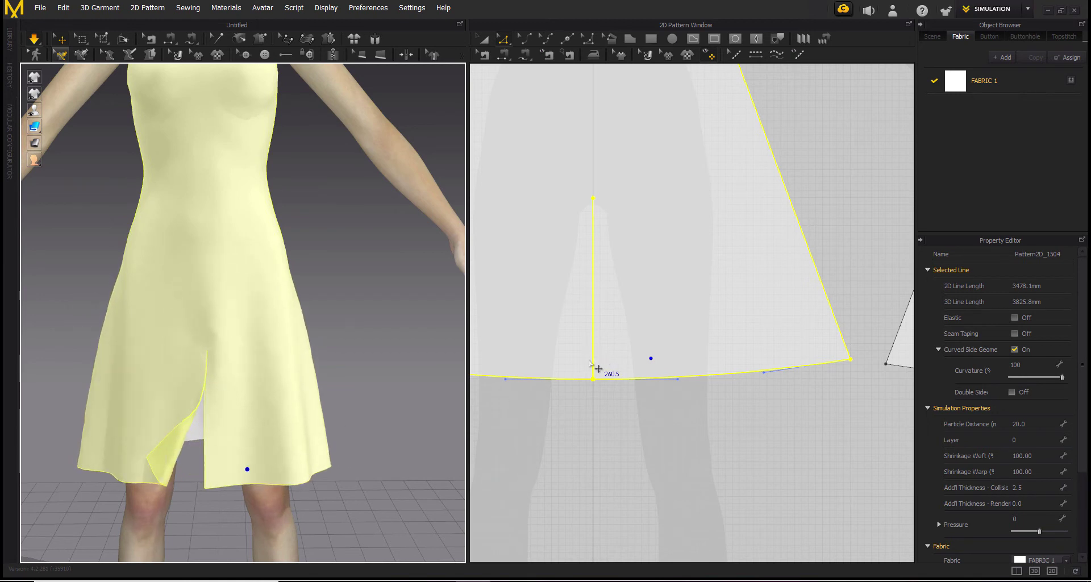
drag(176, 462, 60, 468)
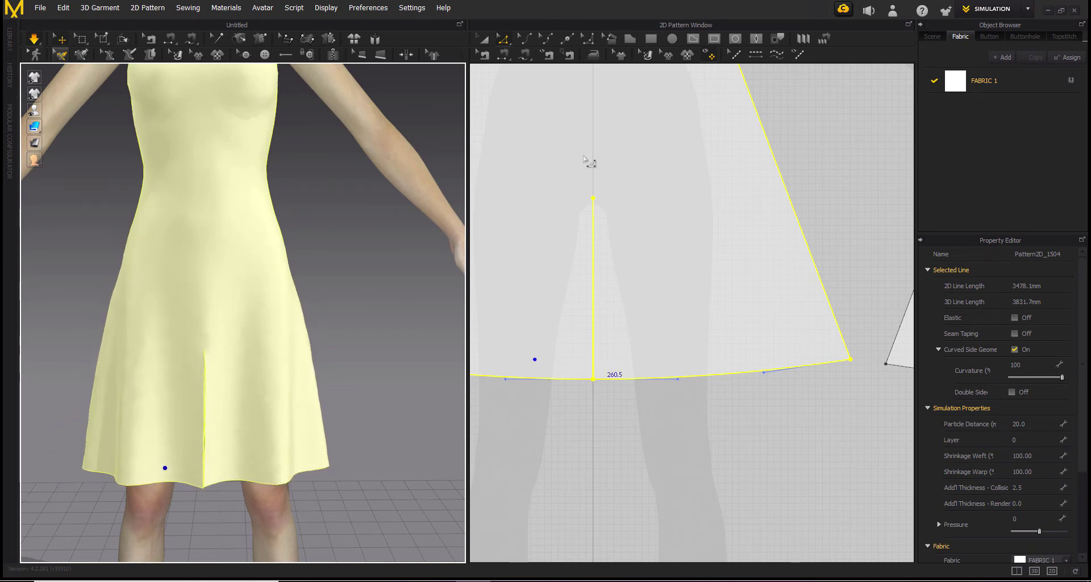
Spread the slit's two hem corners symmetrically apart on the front piece to form a narrow inverted-V opening
click(593, 379)
mouse_move(592, 380)
mouse_down()
mouse_move(571, 380)
mouse_move(611, 380)
mouse_up()
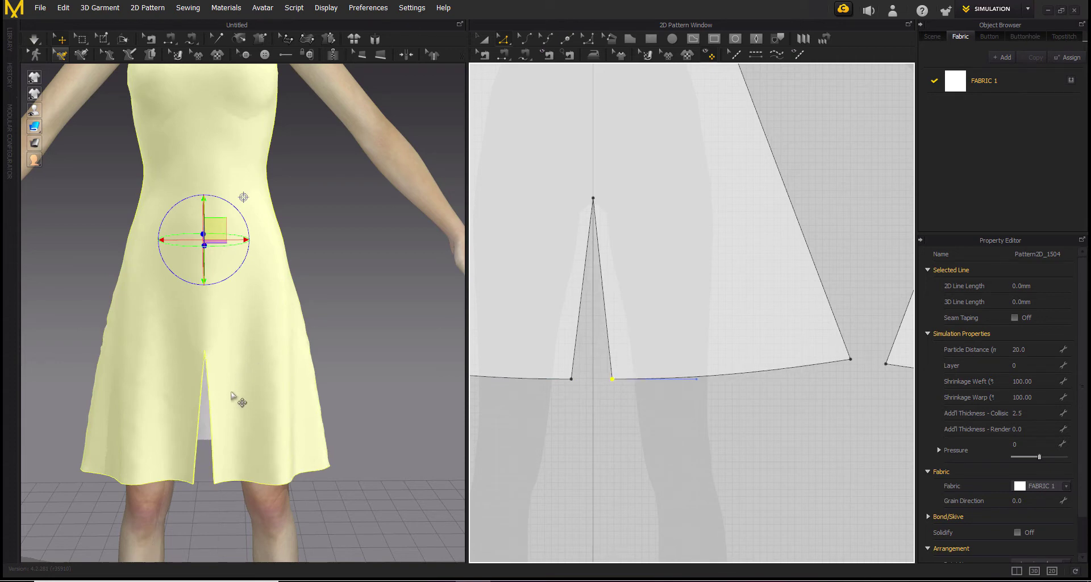
scroll(295, 445, down, 2)
right_drag(295, 445, 329, 473)
scroll(591, 319, down, 5)
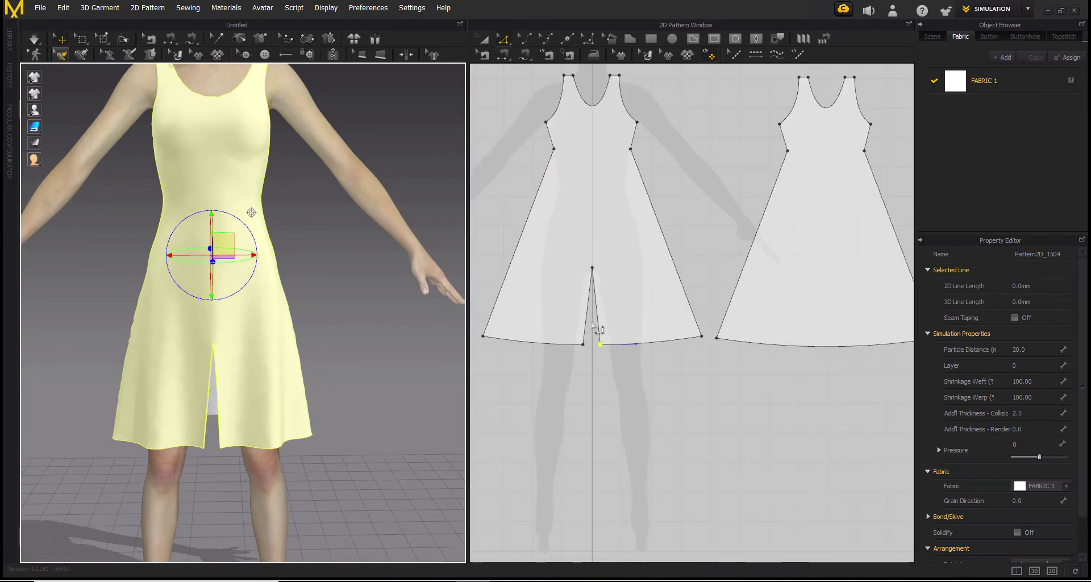
right_drag(306, 265, 281, 348)
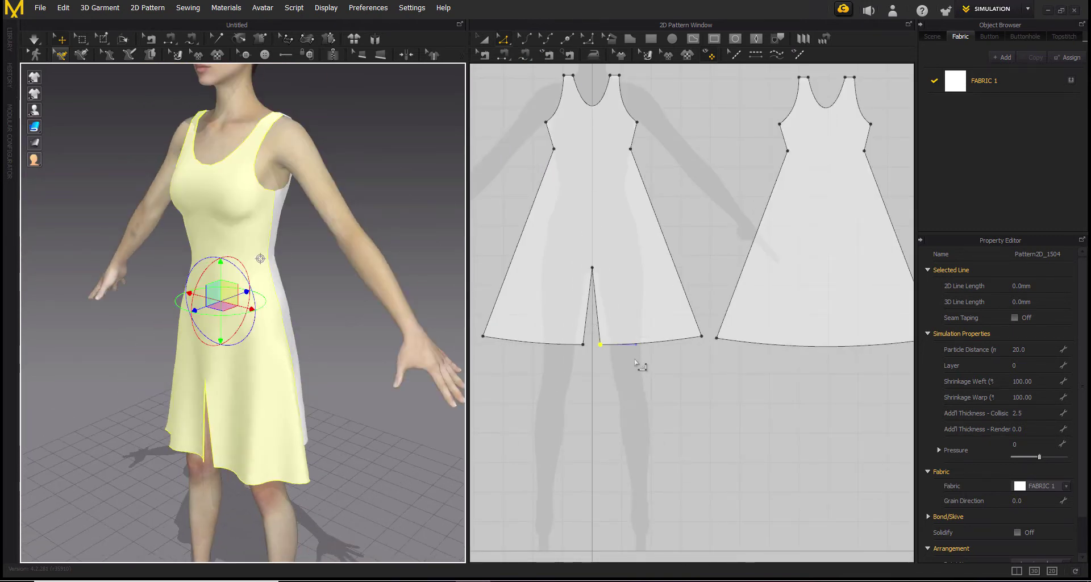
Offset the hem edges of the front and back pieces as internal lines at a distance of 8 mm
scroll(665, 311, up, 4)
middle_drag(633, 325, 673, 334)
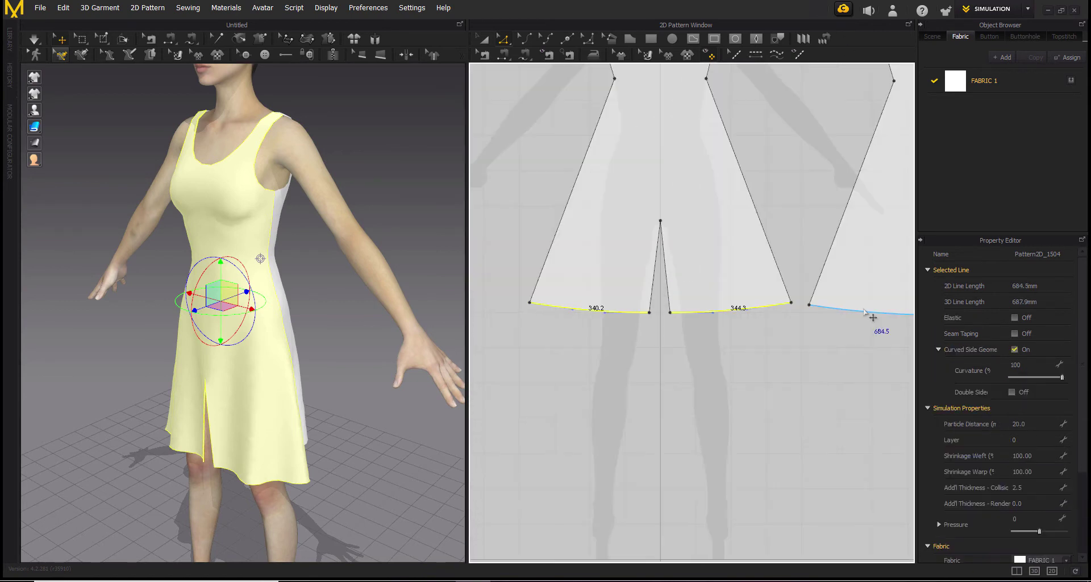
shift+click(871, 313)
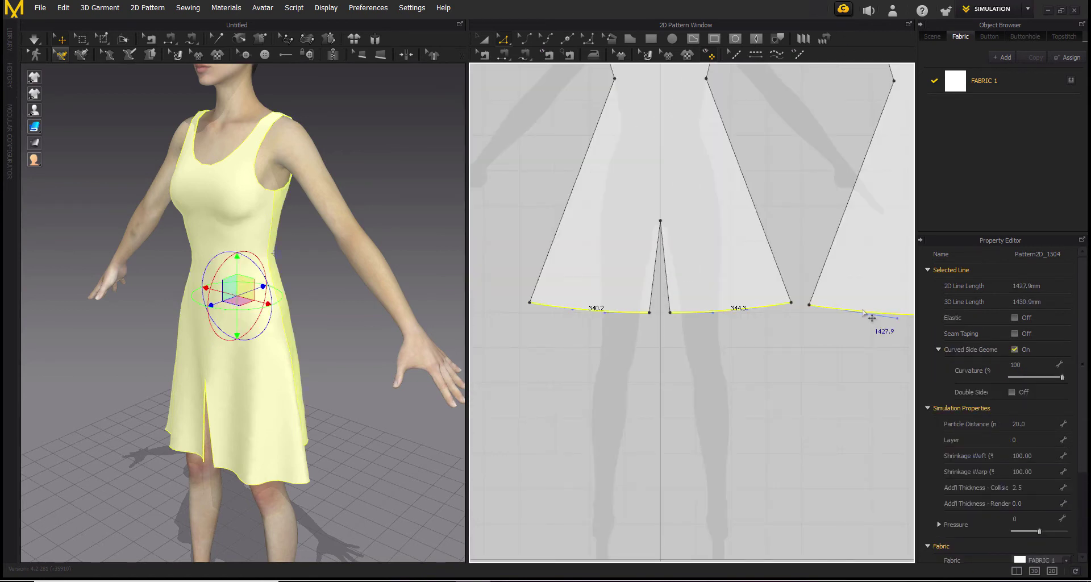
right_click(582, 311)
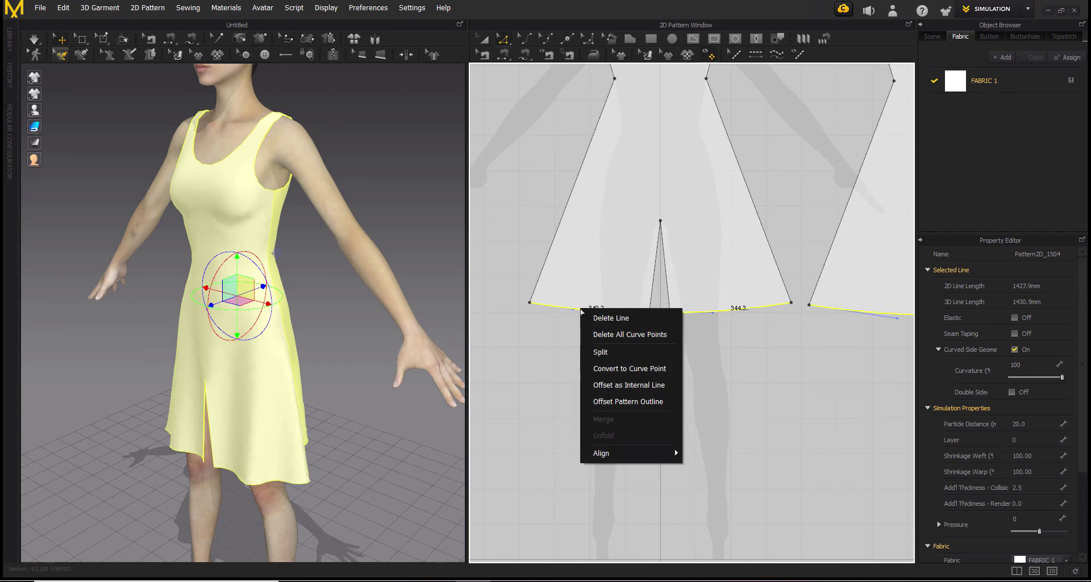
click(608, 384)
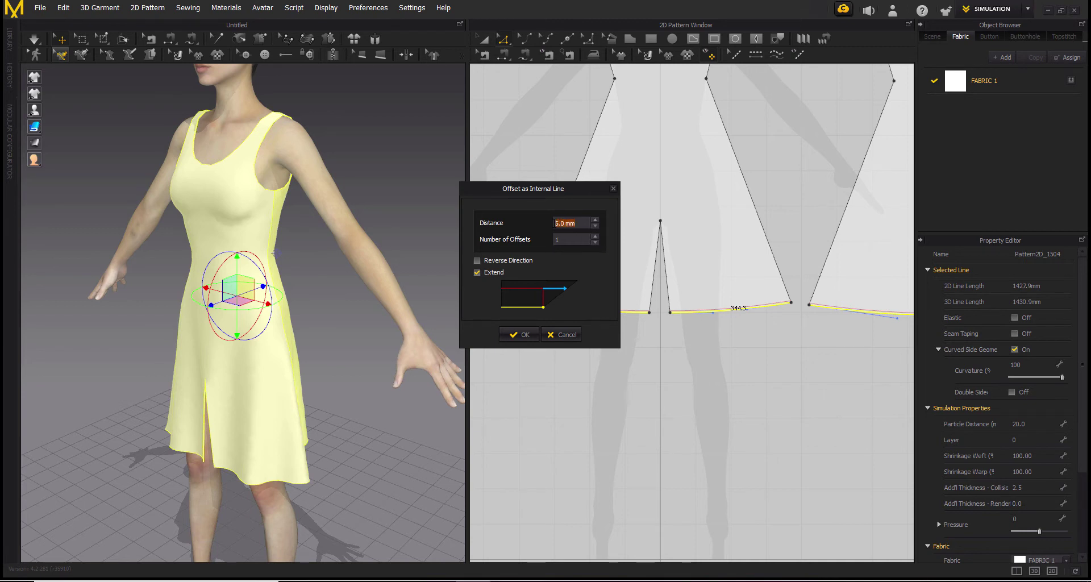
text(10)
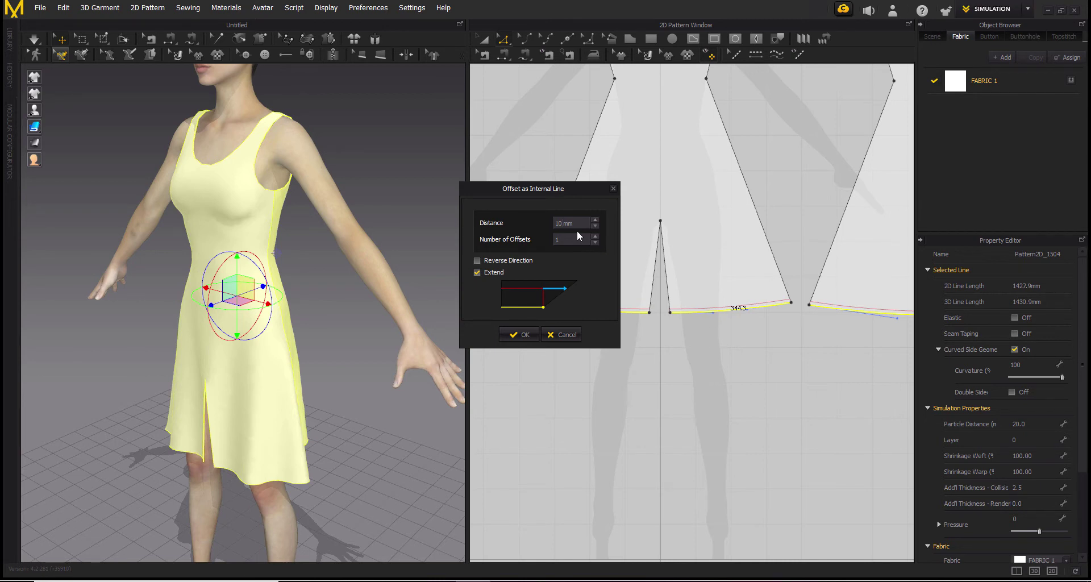
key(BackSpace)
key(BackSpace)
text(8)
click(517, 335)
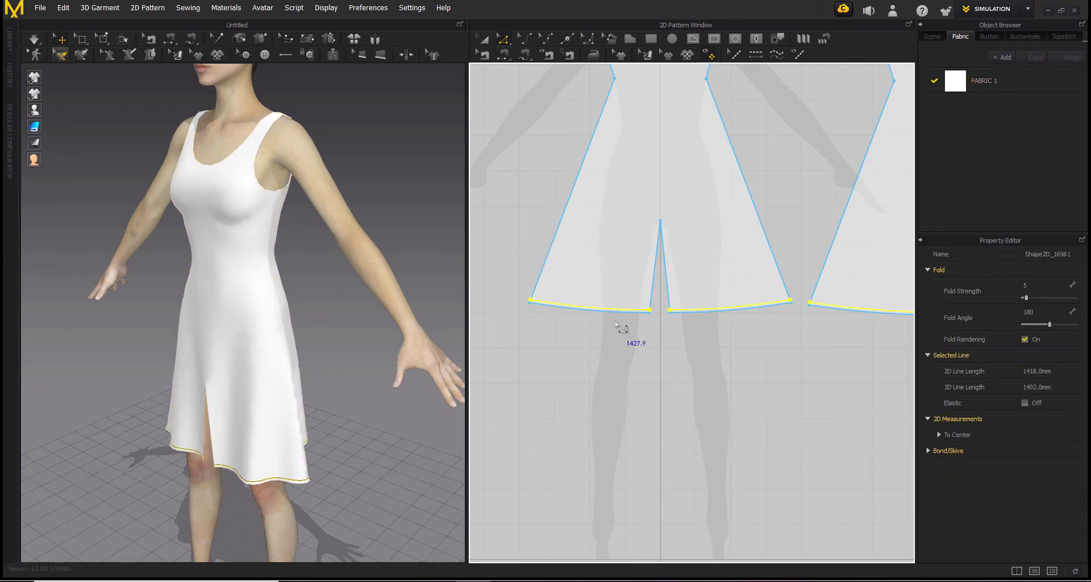
Cut and sew the offset hem lines to separate narrow hem bands, and inspect the hem on the avatar
scroll(610, 313, up, 3)
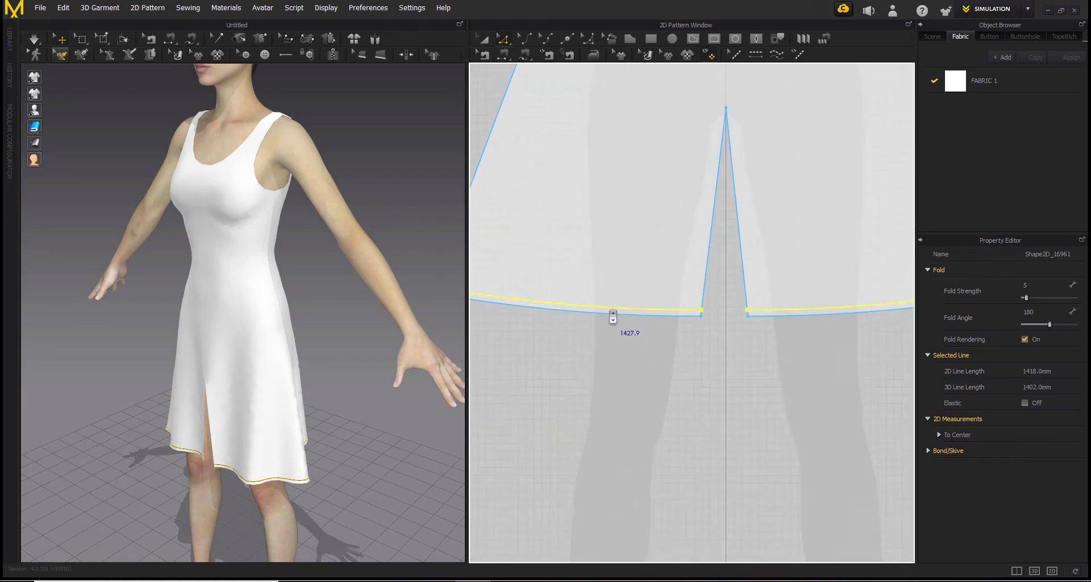
right_click(650, 313)
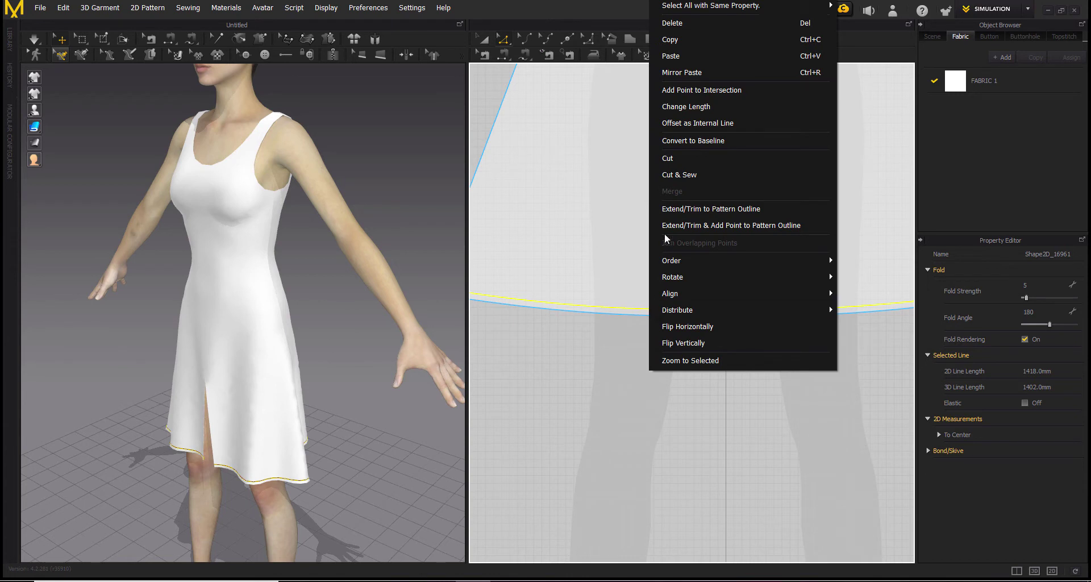
click(689, 176)
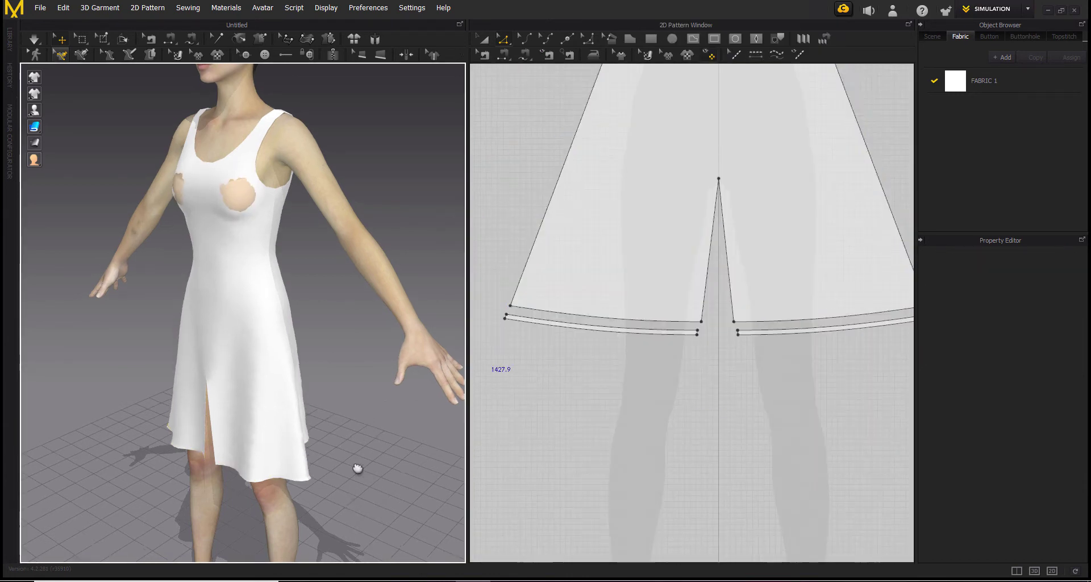
scroll(347, 457, up, 3)
scroll(339, 423, up, 3)
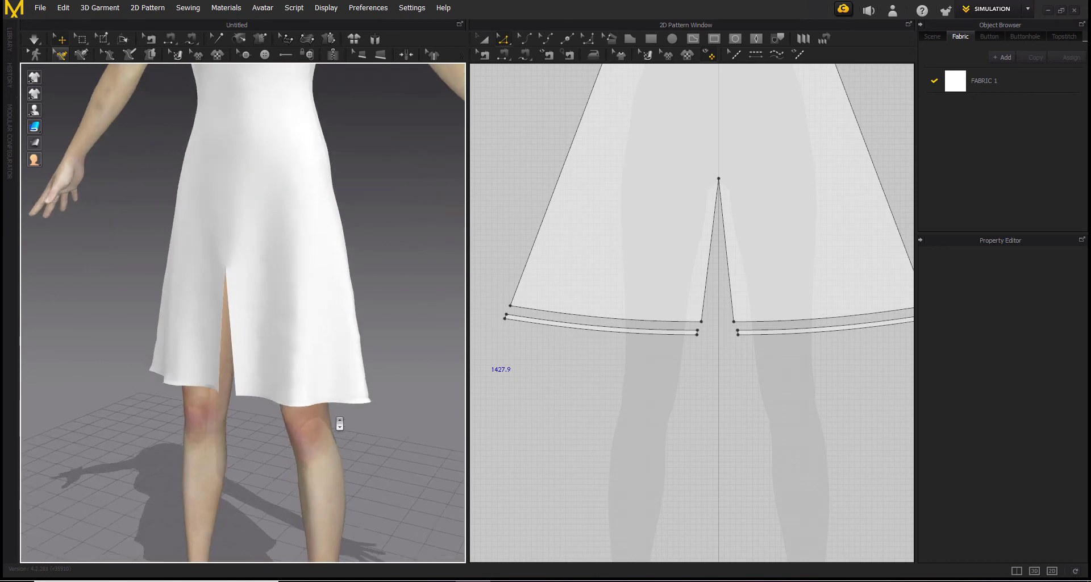
scroll(339, 423, up, 5)
right_drag(333, 331, 356, 376)
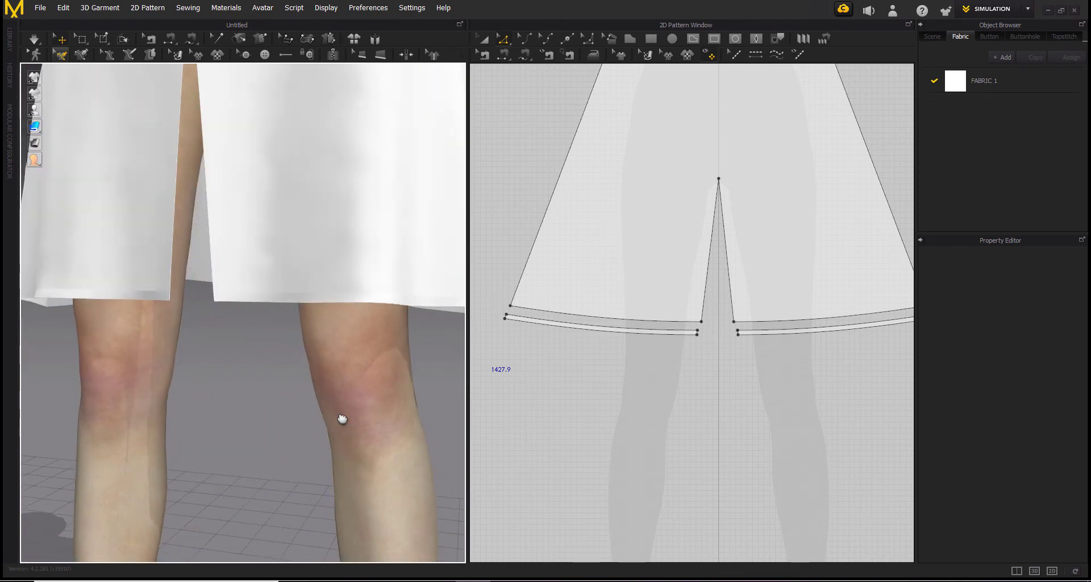
middle_drag(342, 418, 302, 512)
scroll(617, 382, down, 4)
Add a new fabric and set its color to Red 2
middle_drag(667, 376, 635, 423)
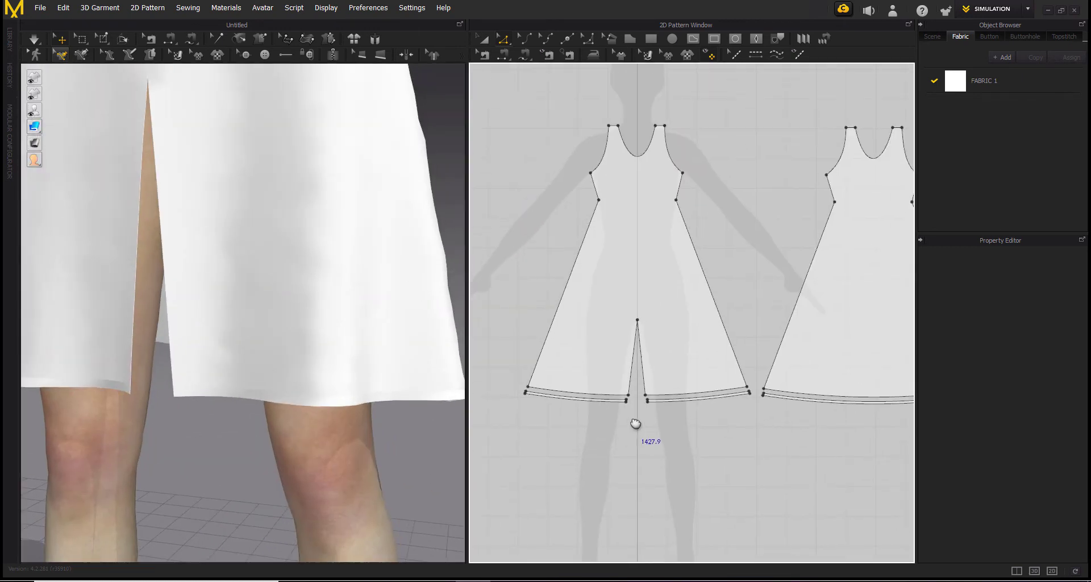
scroll(635, 423, down, 2)
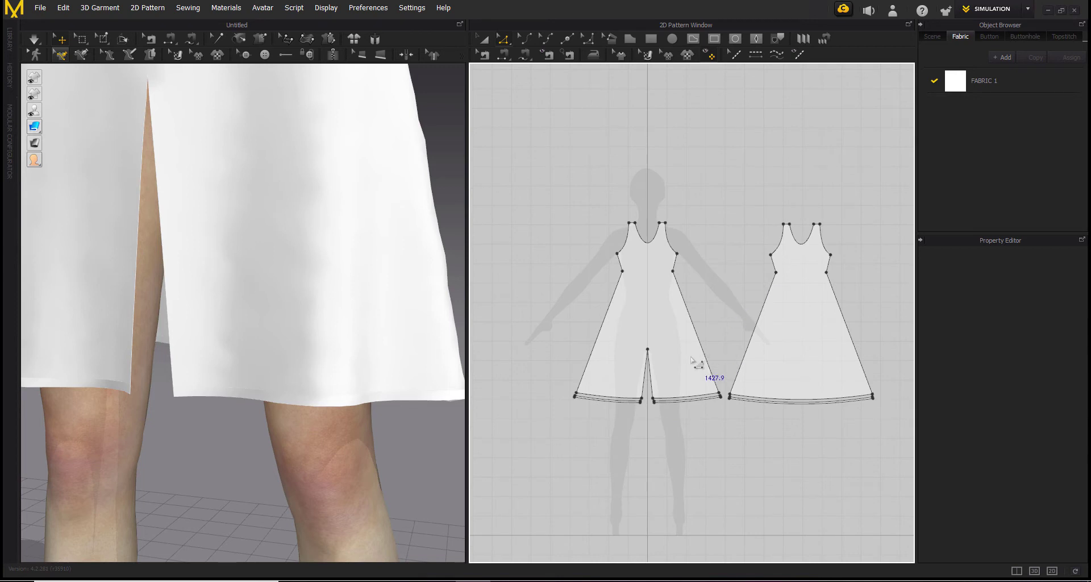
click(995, 56)
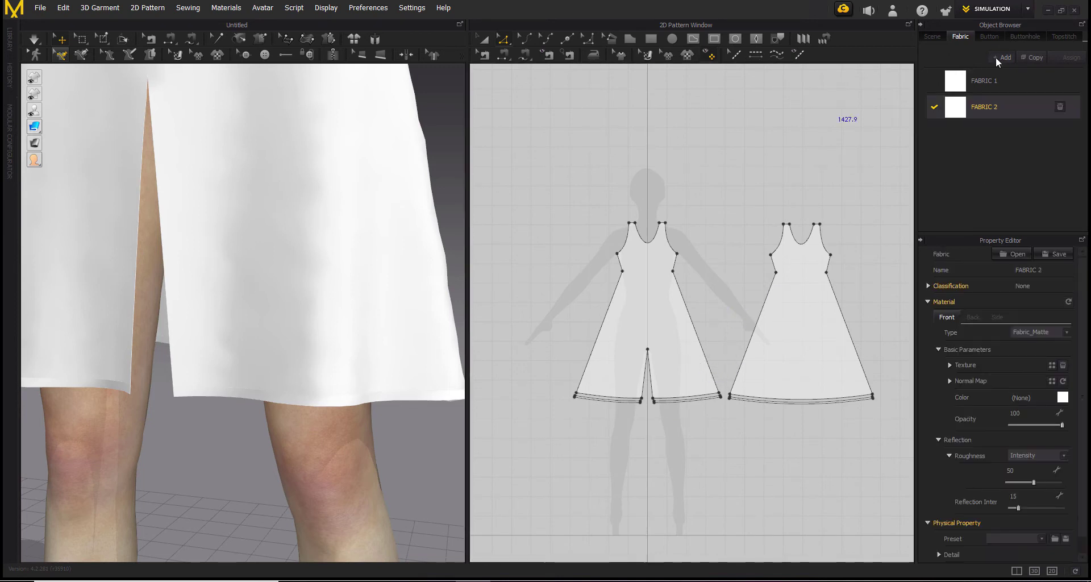
click(1062, 397)
click(475, 221)
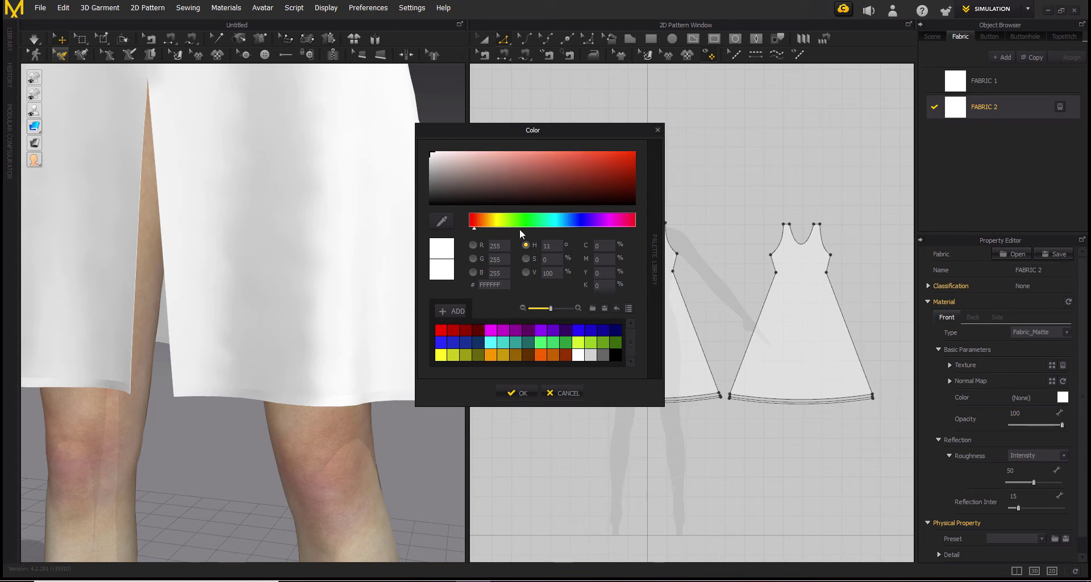
click(452, 330)
click(518, 393)
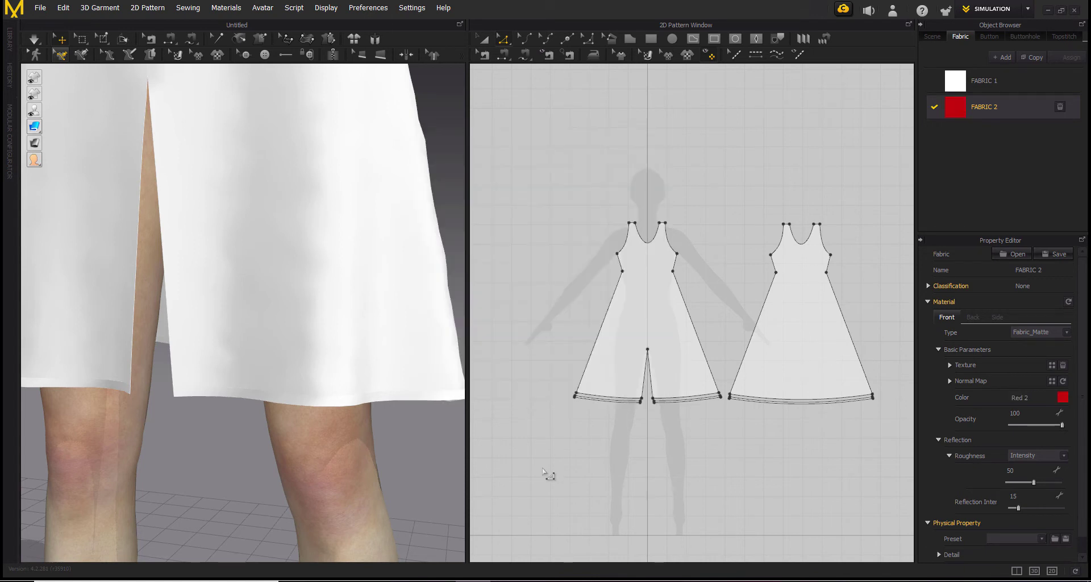
Apply the red fabric to the main front and back dress pieces
drag(952, 107, 762, 232)
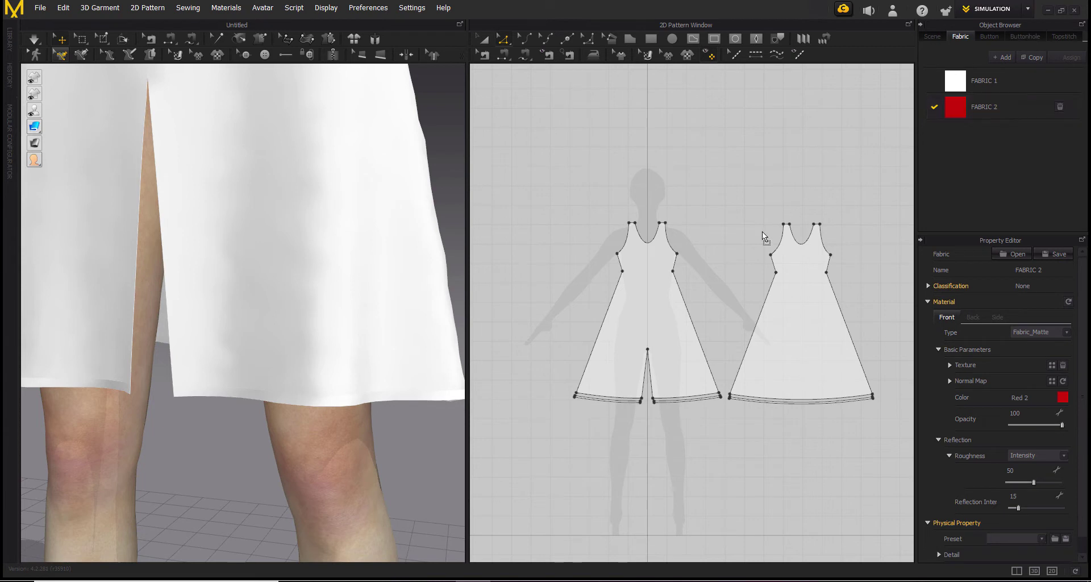
click(648, 302)
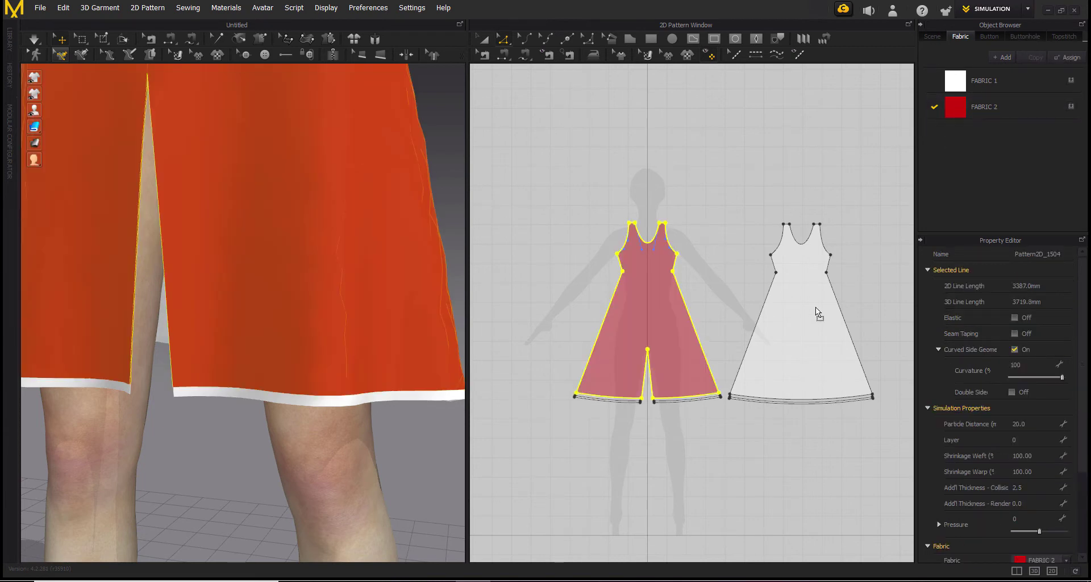
click(805, 319)
scroll(372, 261, down, 3)
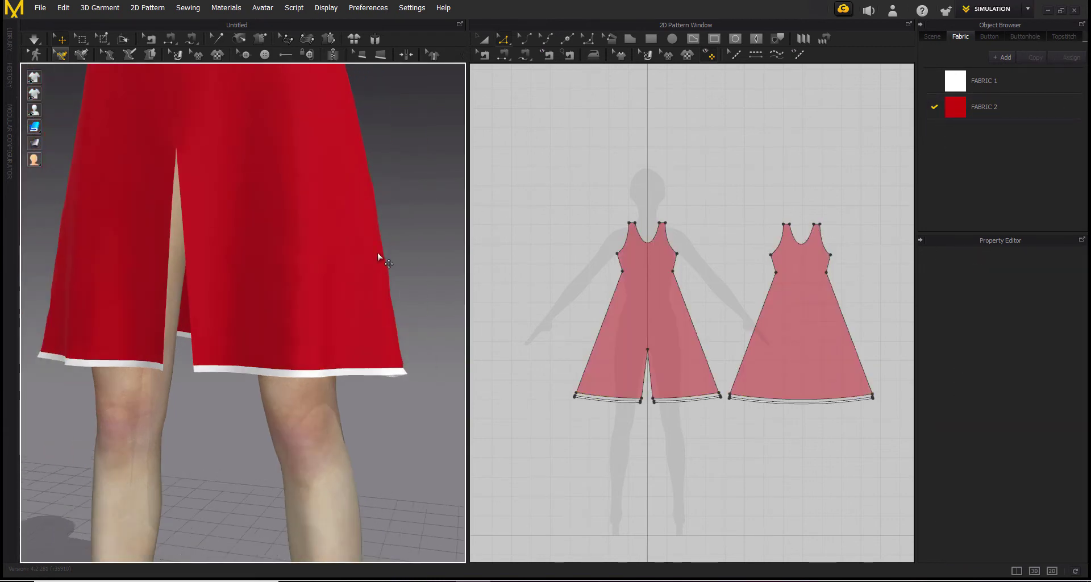
Set the particle distance of the front dress piece to 10 mm
scroll(293, 250, down, 4)
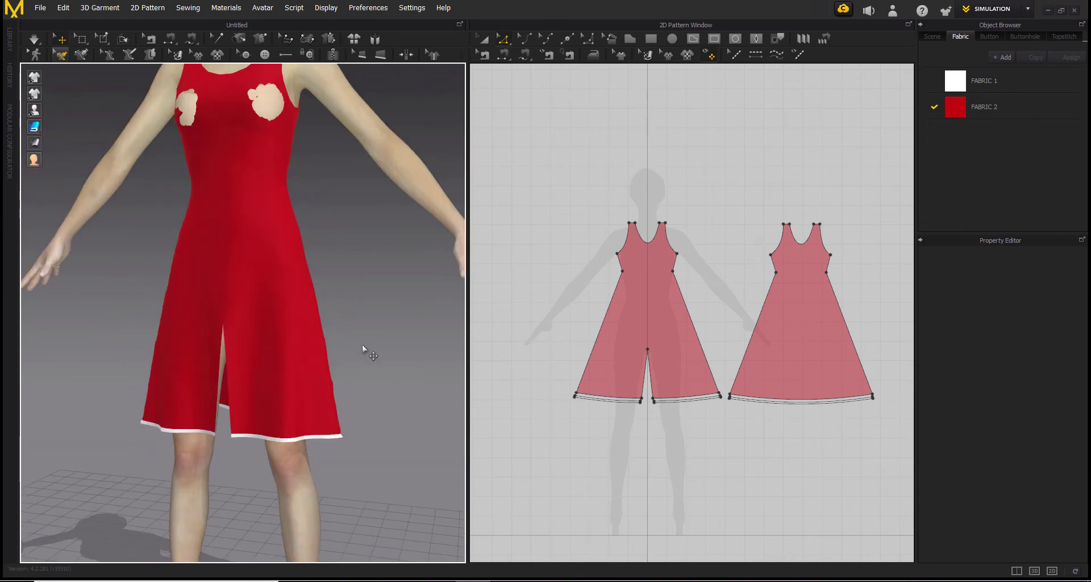
right_drag(365, 348, 360, 380)
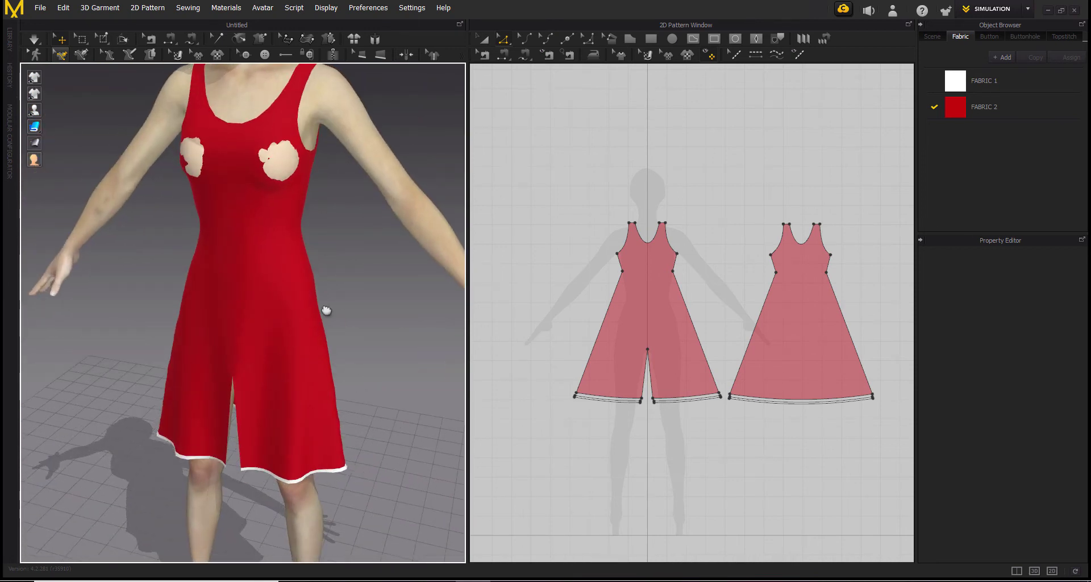
scroll(313, 328, up, 3)
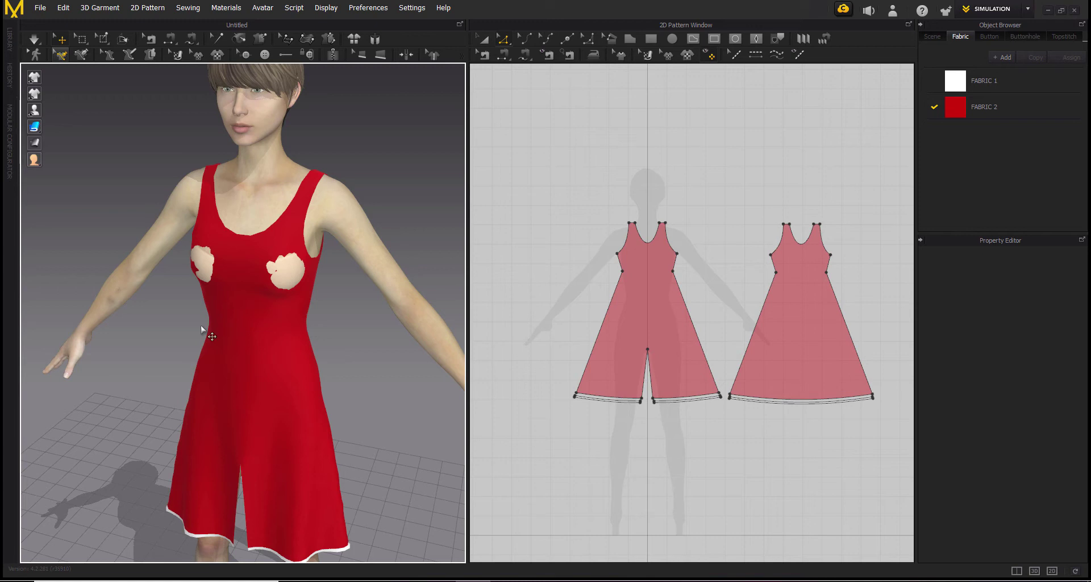
click(290, 358)
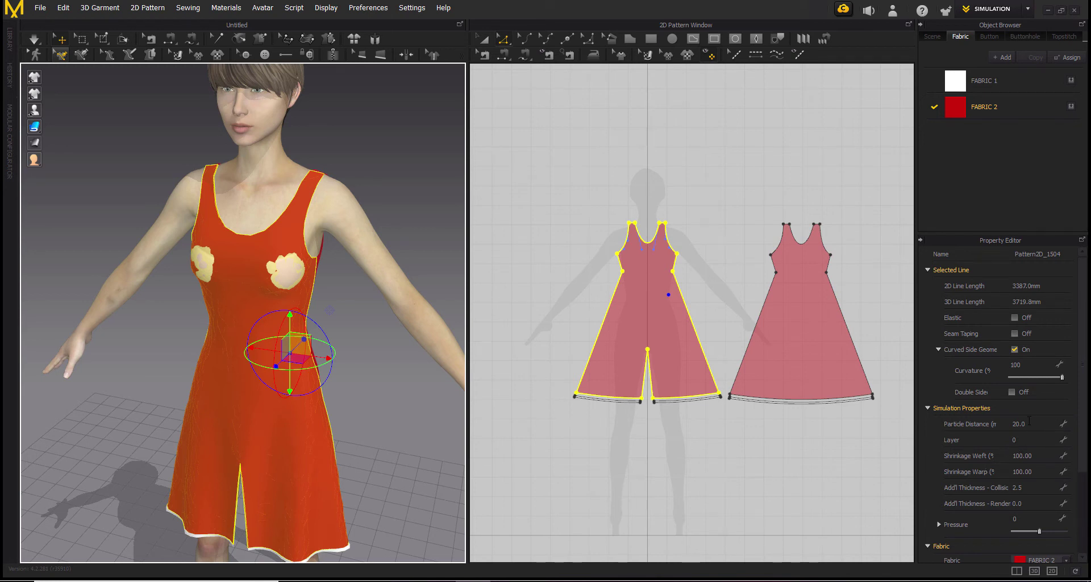
click(1028, 423)
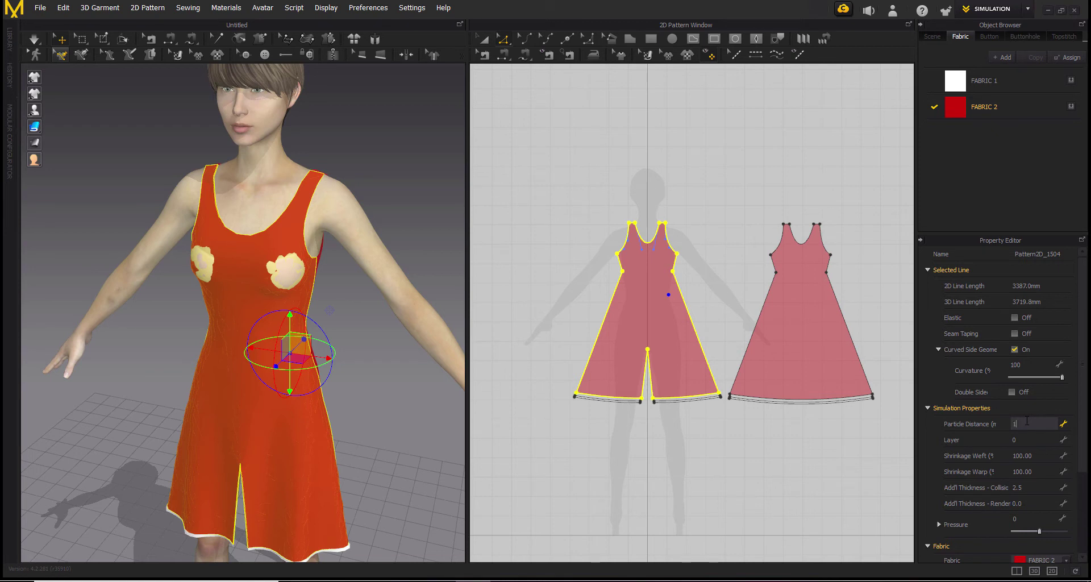
key(Return)
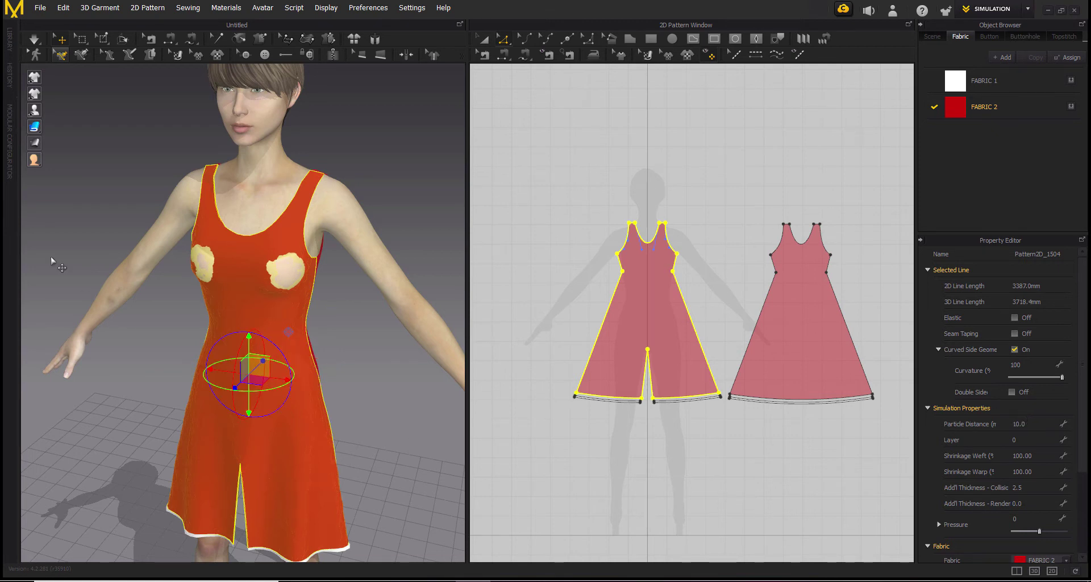
Simulate the dress to drape it on the avatar and check the fit from the side
click(34, 39)
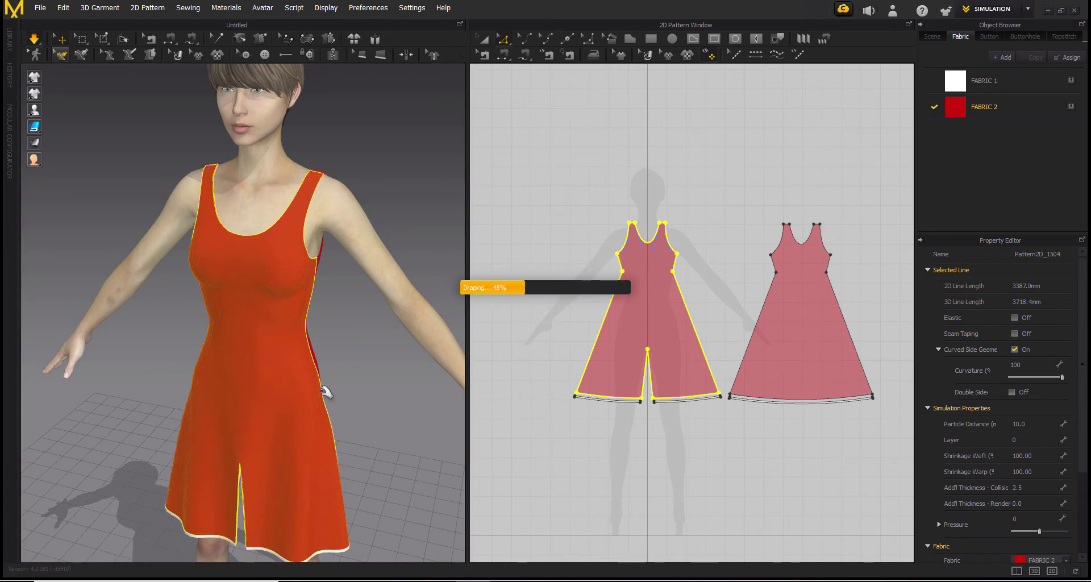
right_drag(348, 402, 312, 409)
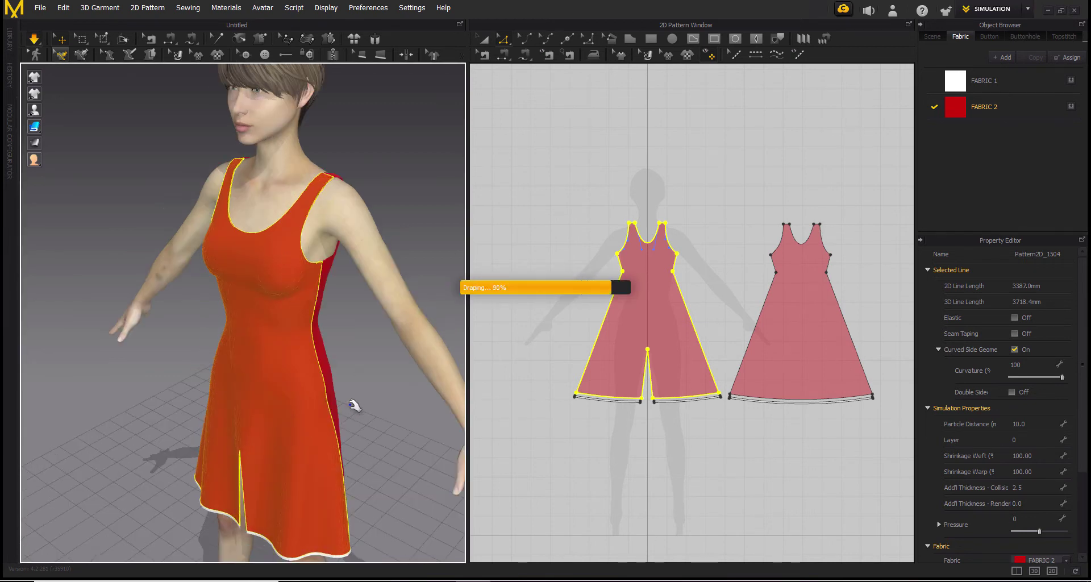
mouse_move(373, 419)
right_down()
mouse_move(116, 421)
mouse_move(355, 408)
right_up()
click(343, 352)
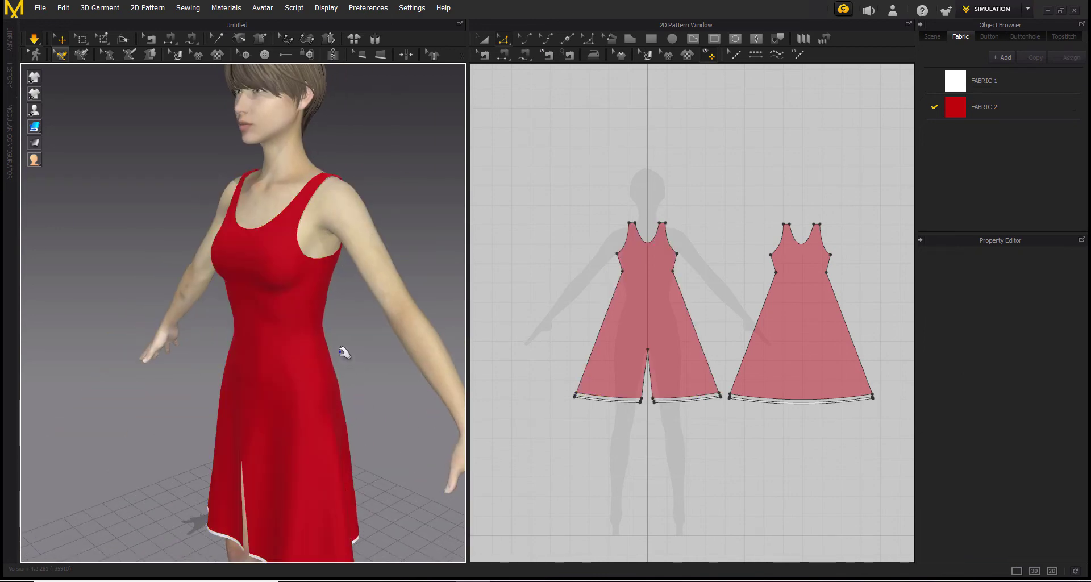
right_drag(223, 433, 195, 423)
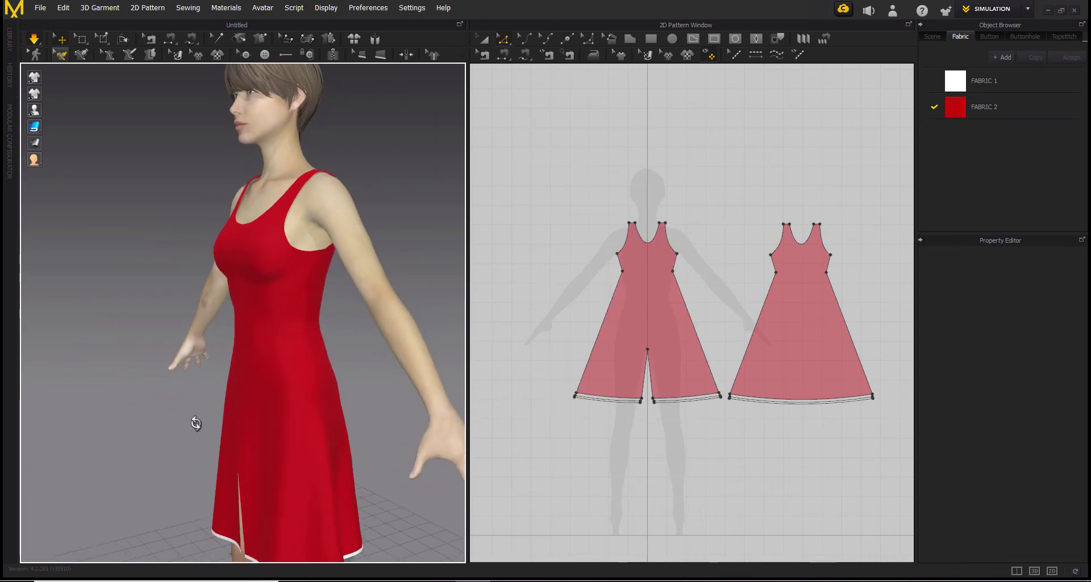
Open the front piece's particle distance for editing and examine the draped bodice and neckline up close
click(298, 420)
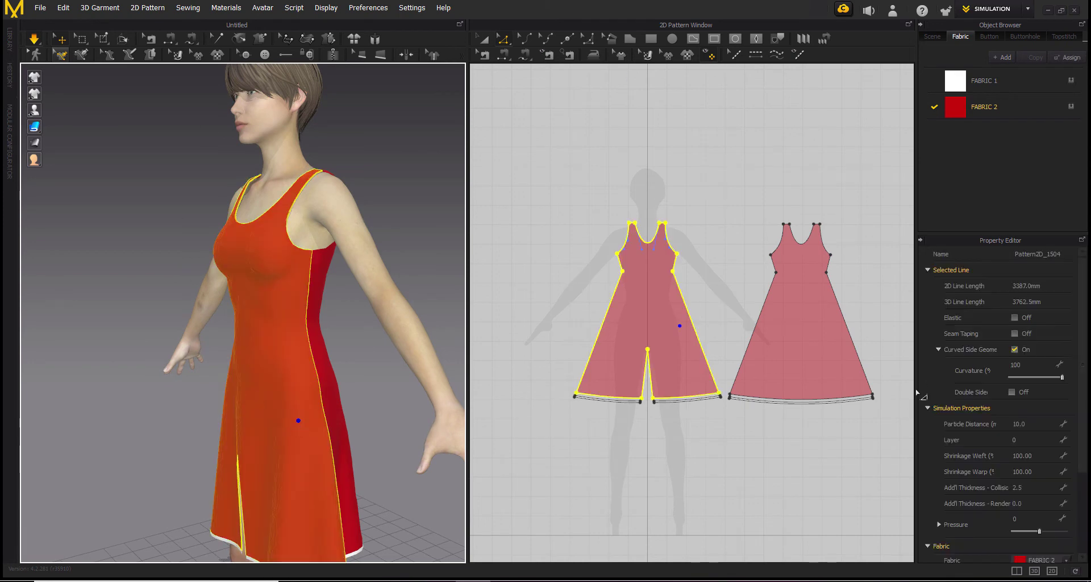
click(1023, 424)
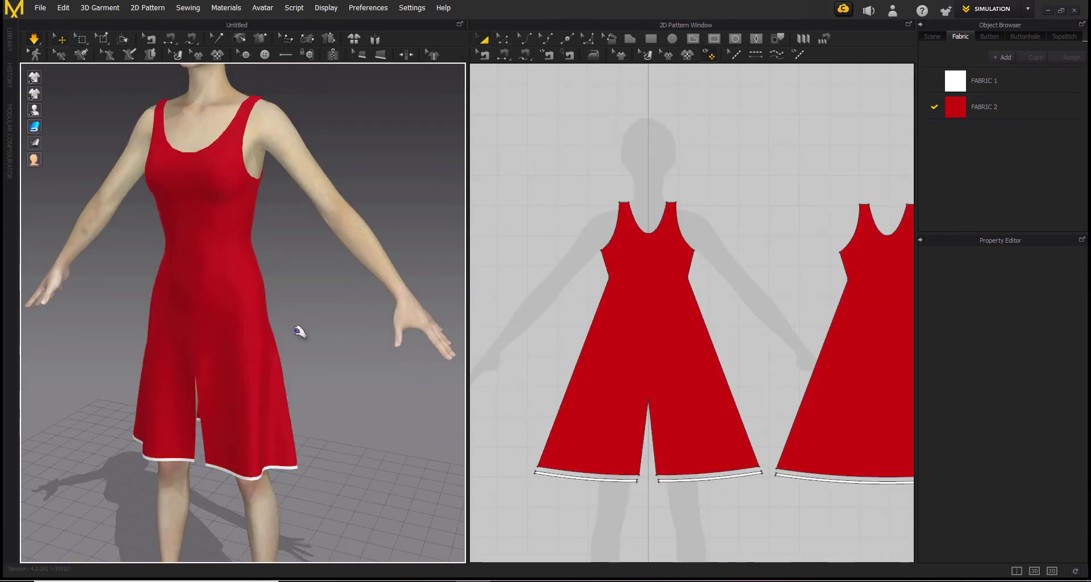
scroll(268, 272, up, 5)
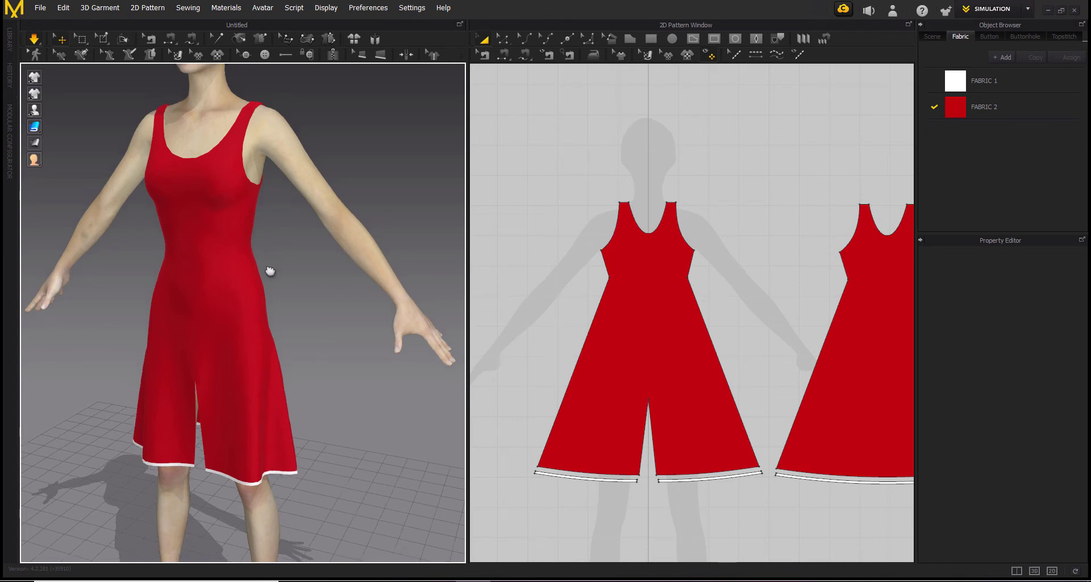
scroll(250, 275, up, 3)
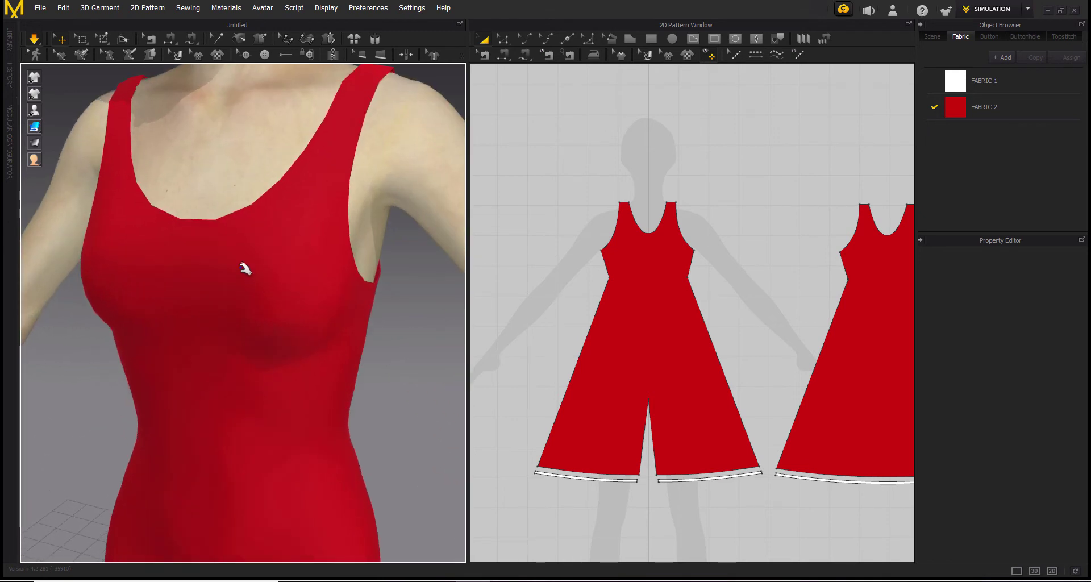
right_drag(243, 263, 265, 305)
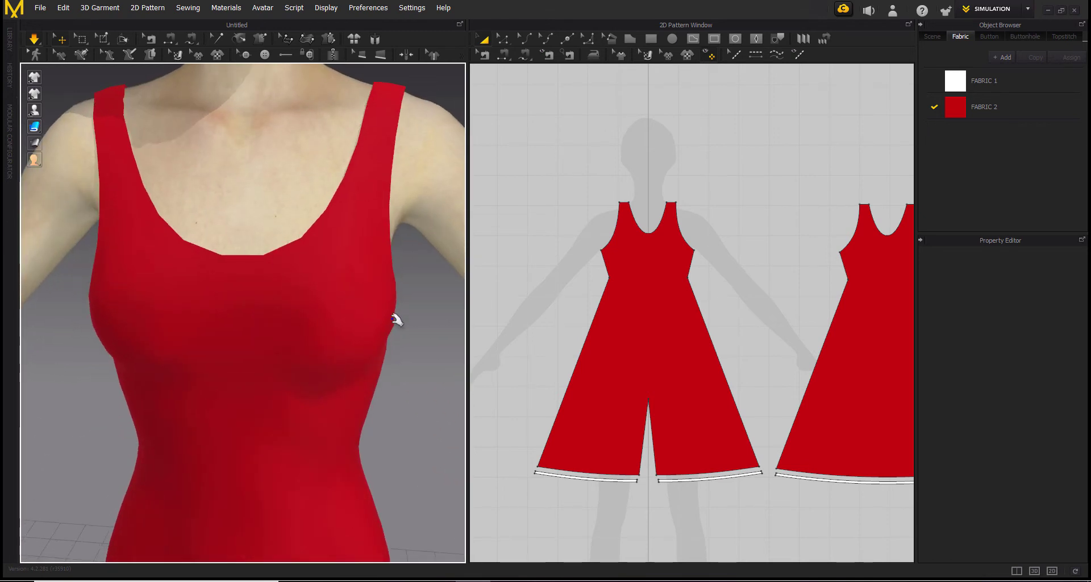
right_drag(394, 319, 360, 326)
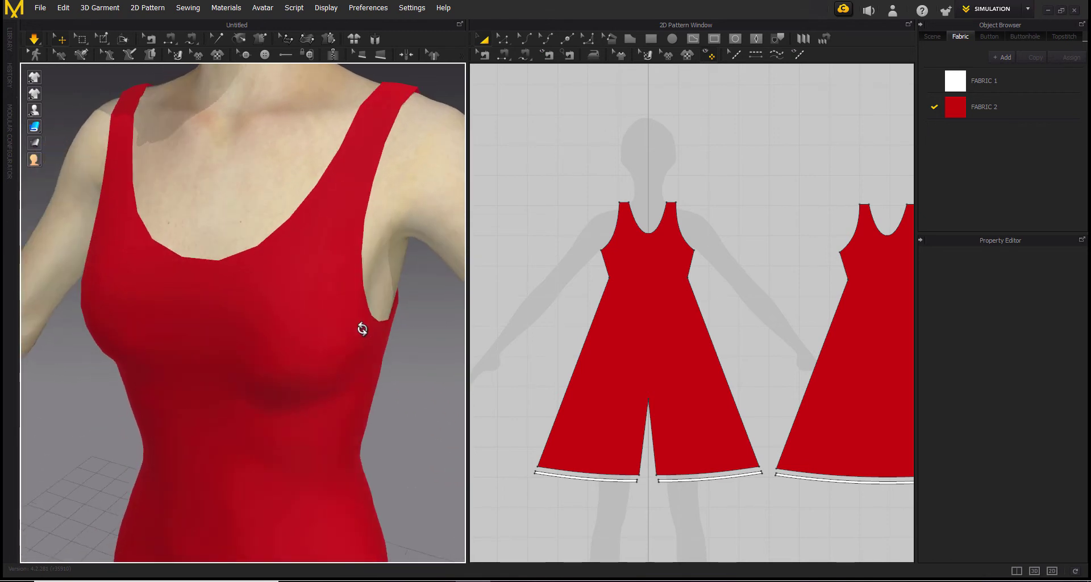
Start a piping at the avatar's left shoulder and trace it along the front neckline to the other shoulder
click(381, 56)
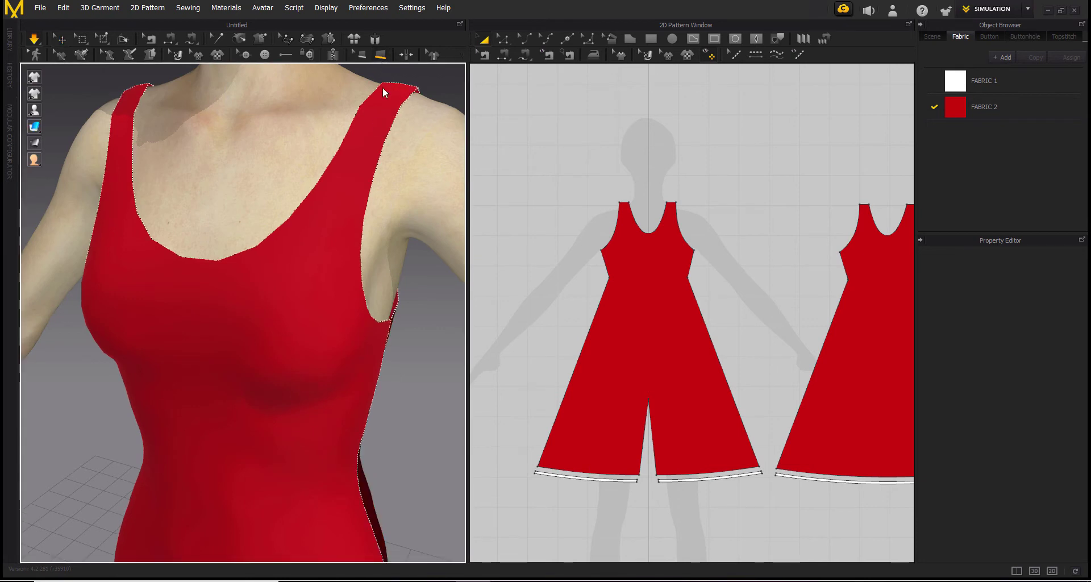
right_drag(345, 222, 341, 231)
scroll(341, 231, up, 2)
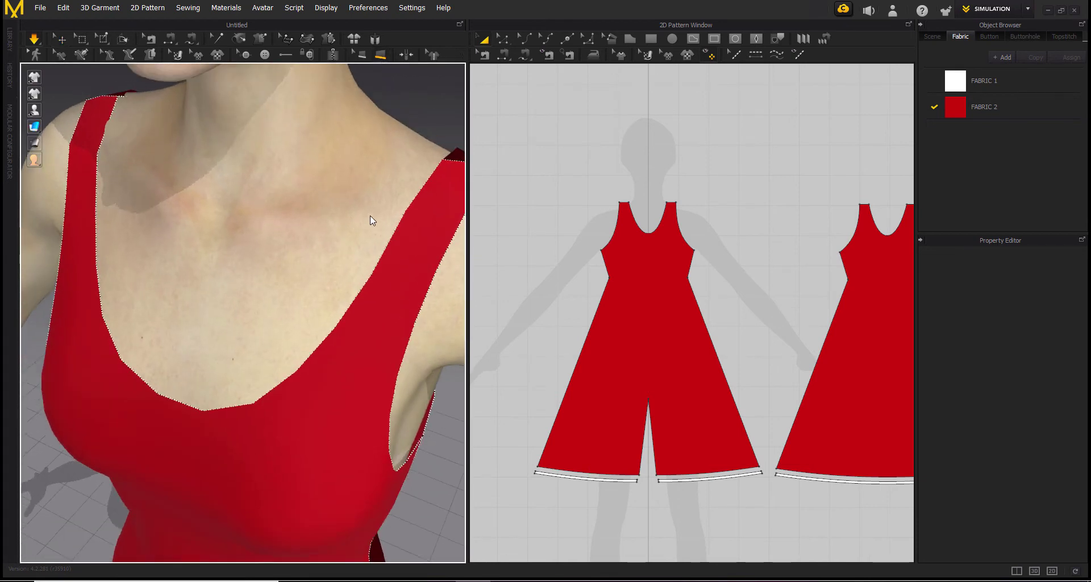
middle_drag(370, 217, 363, 182)
scroll(366, 186, down, 2)
scroll(366, 186, down, 2)
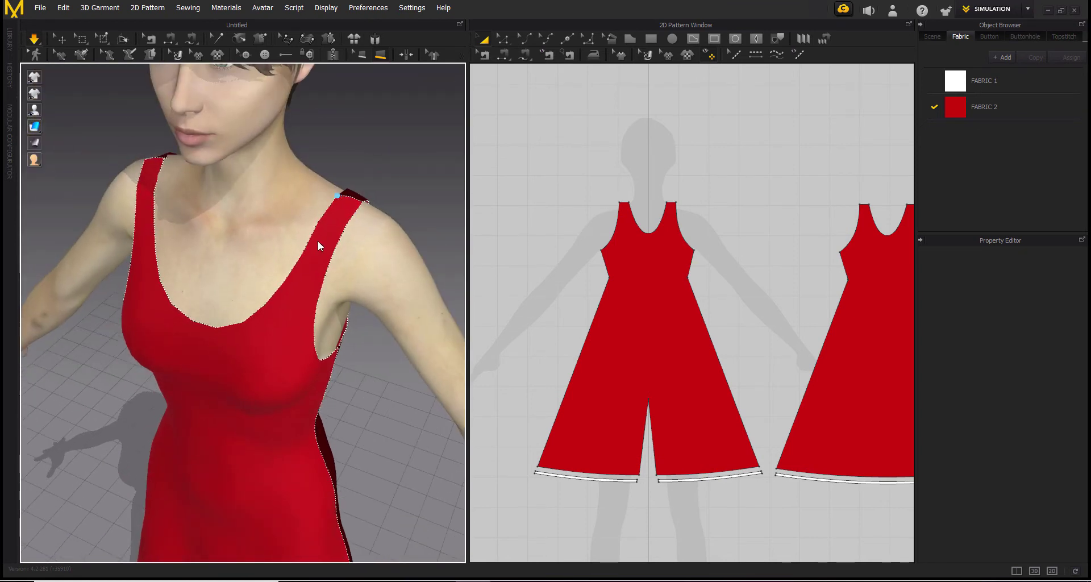
click(257, 310)
click(243, 322)
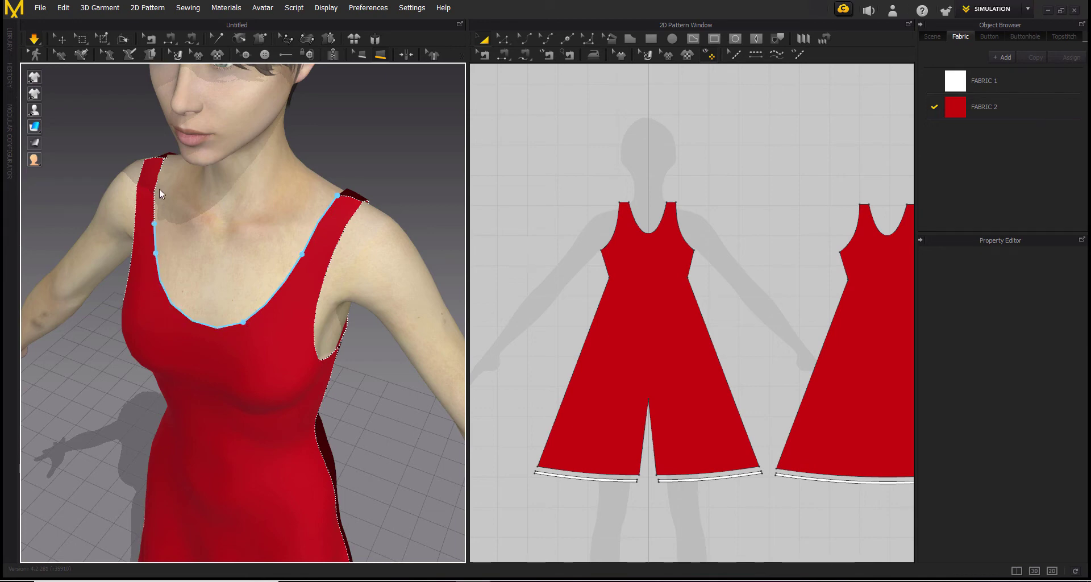
click(162, 155)
Continue the piping along the back neckline to the opposite shoulder and finish it
right_drag(162, 155, 367, 261)
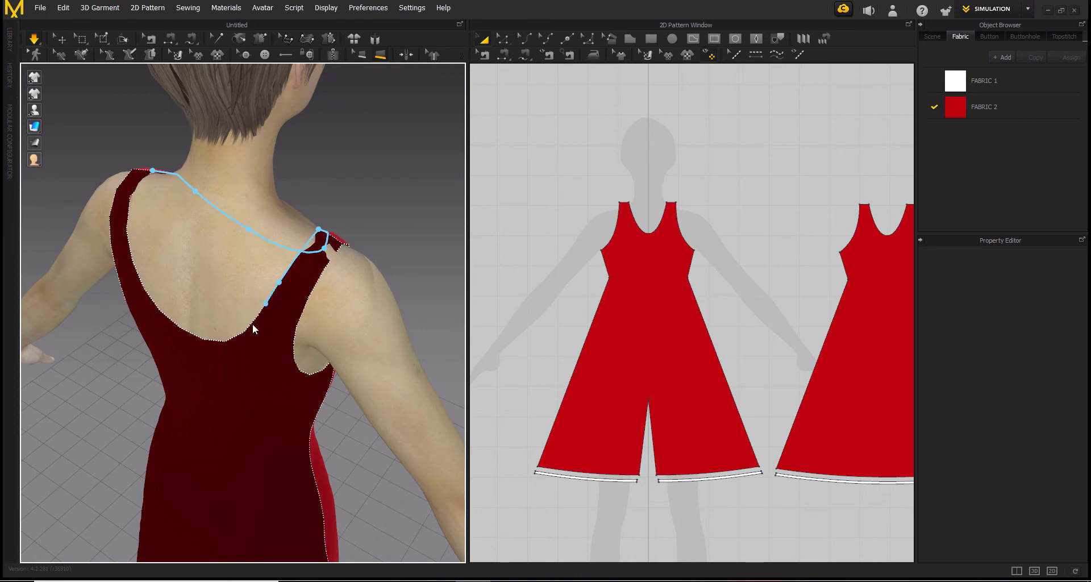
click(211, 340)
click(137, 275)
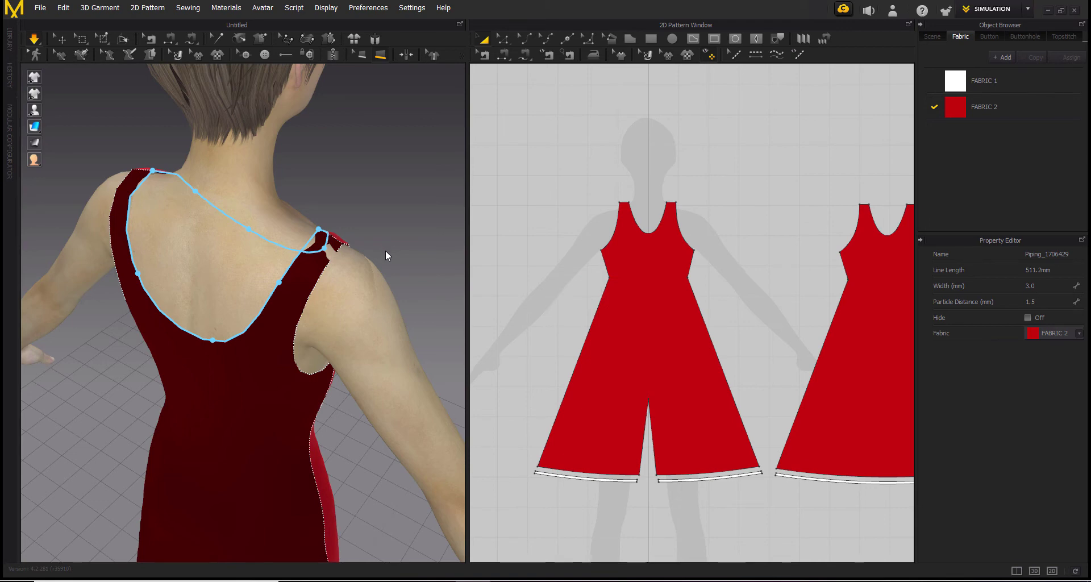
click(398, 265)
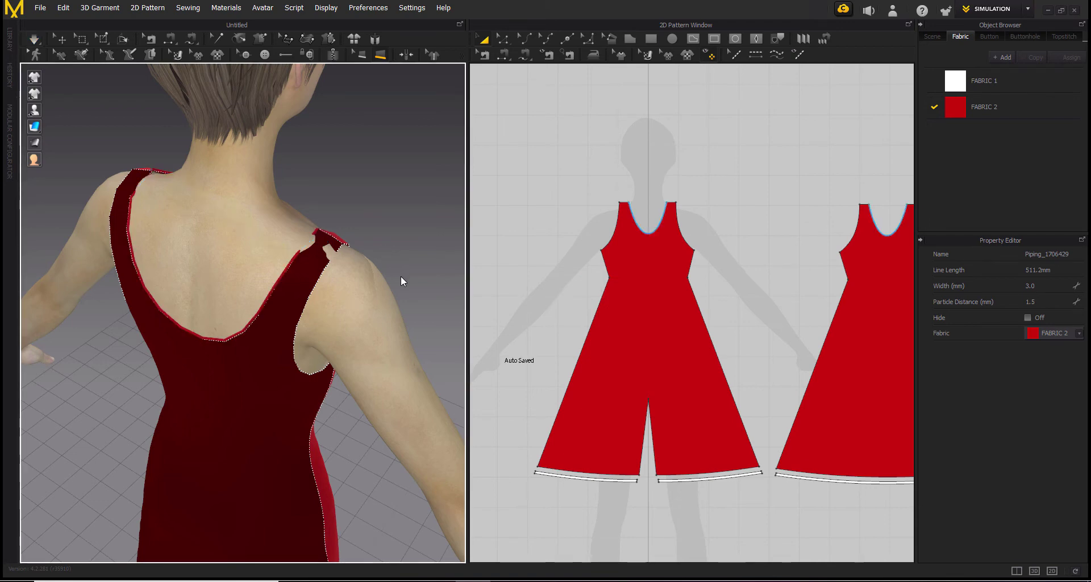
Change the neckline piping's fabric to the white FABRIC 1
right_drag(401, 275, 192, 263)
key(space)
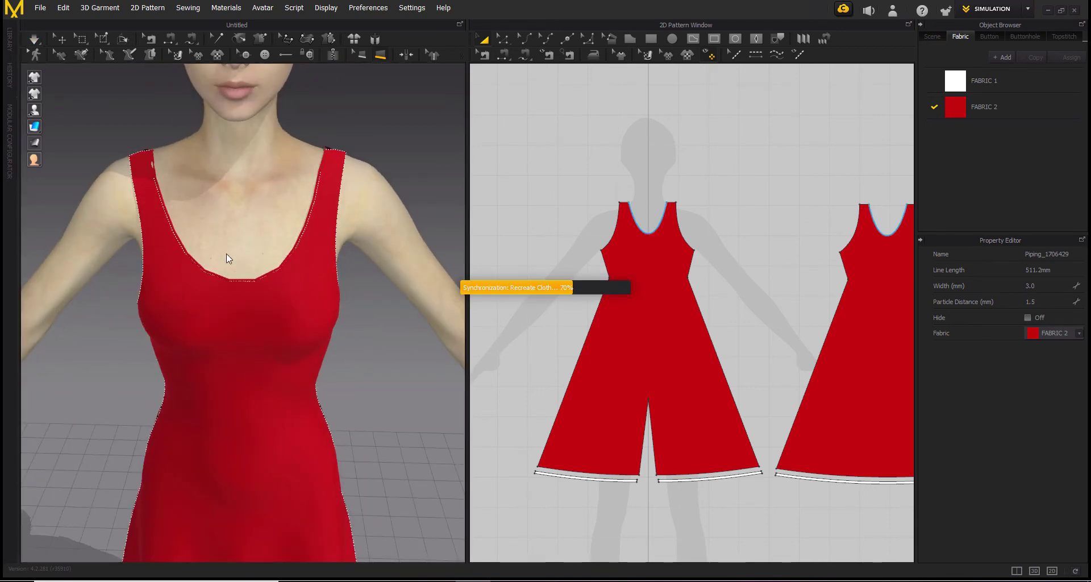
scroll(226, 253, up, 1)
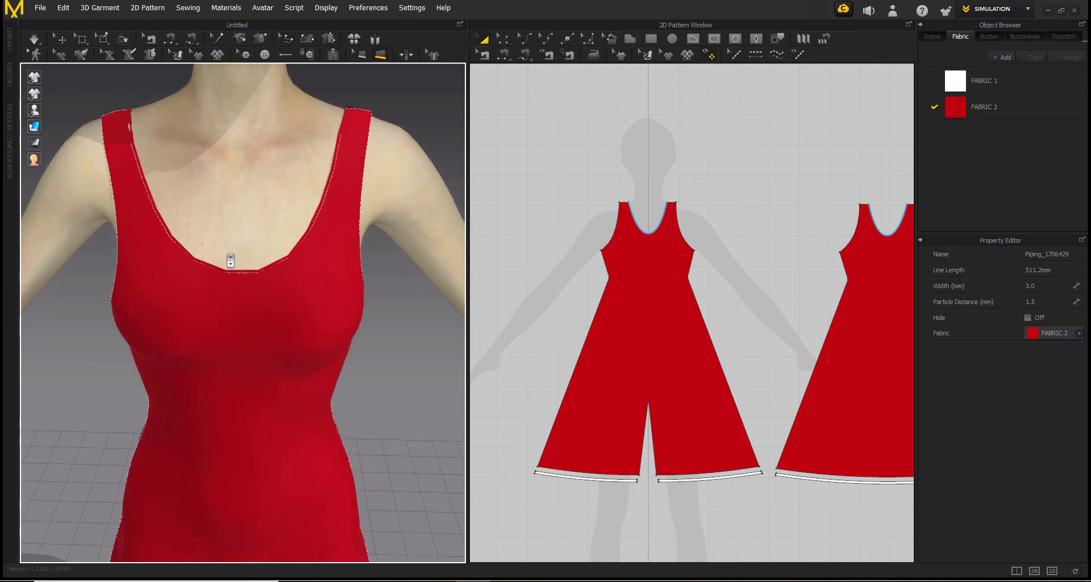
click(1078, 335)
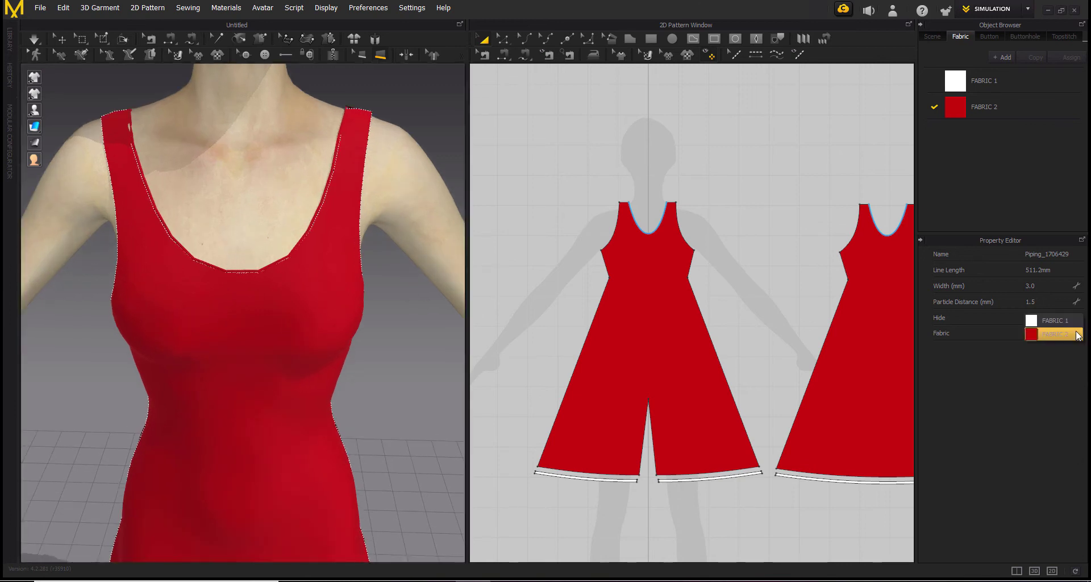
click(1077, 326)
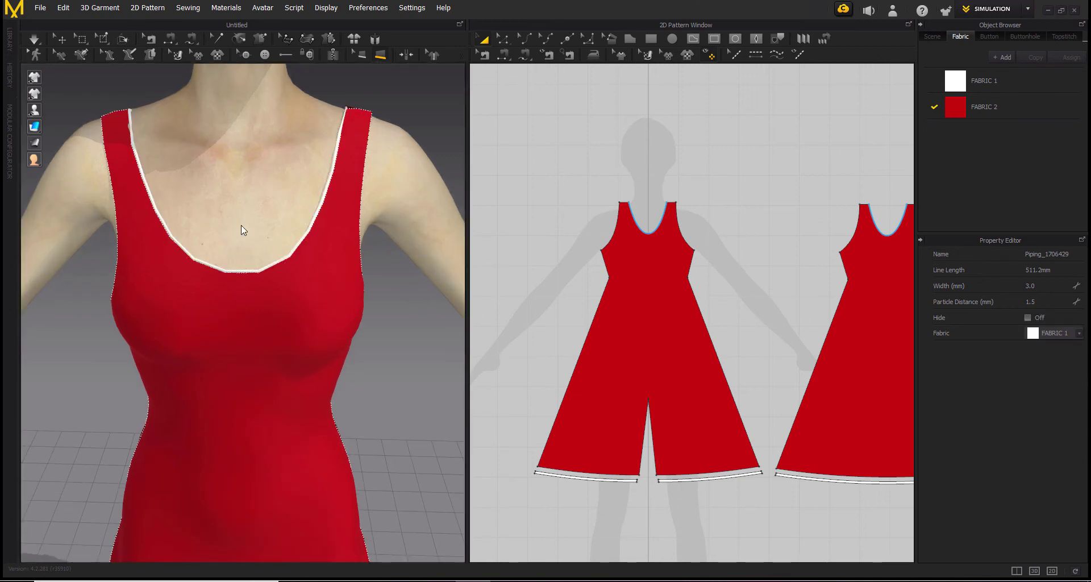
Add piping around the avatar's left armhole, tracing the front and back edges to the underarm
scroll(379, 340, down, 2)
right_drag(370, 398, 319, 372)
scroll(319, 372, up, 2)
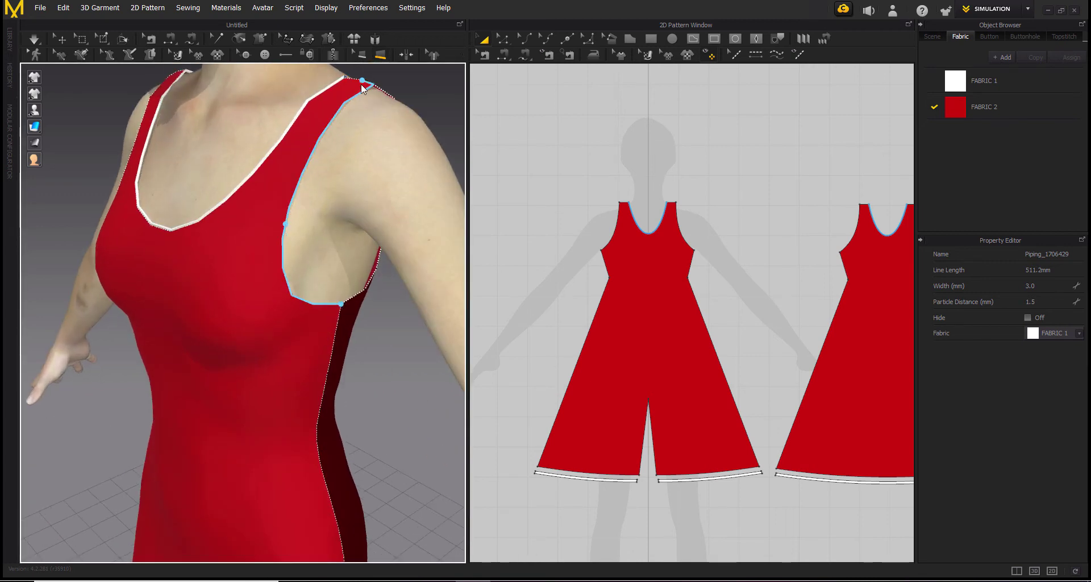
right_drag(334, 310, 243, 271)
click(158, 296)
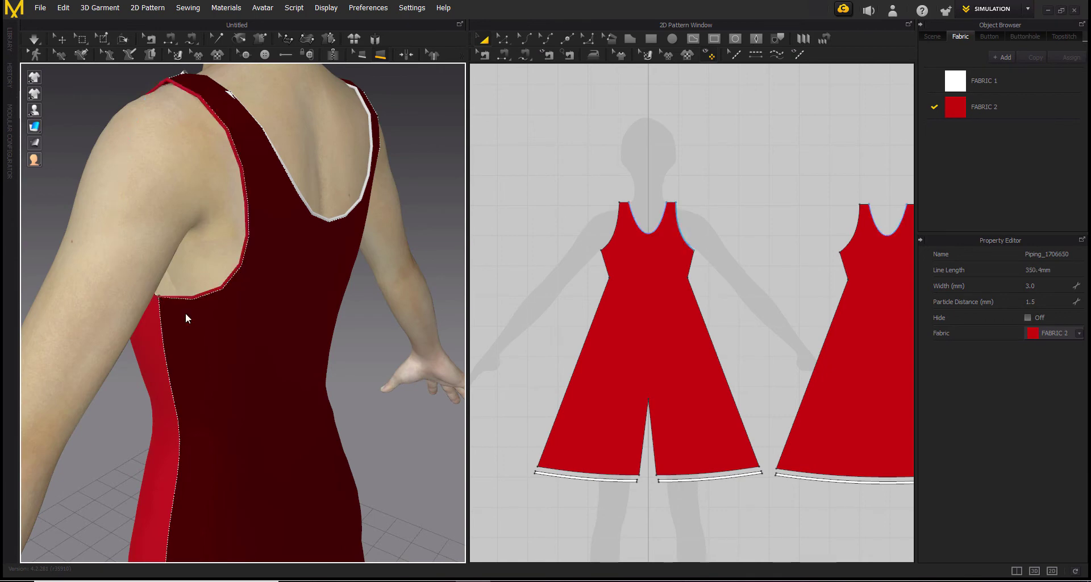
Add piping around the avatar's right armhole along the front and back edges
right_drag(185, 313, 241, 339)
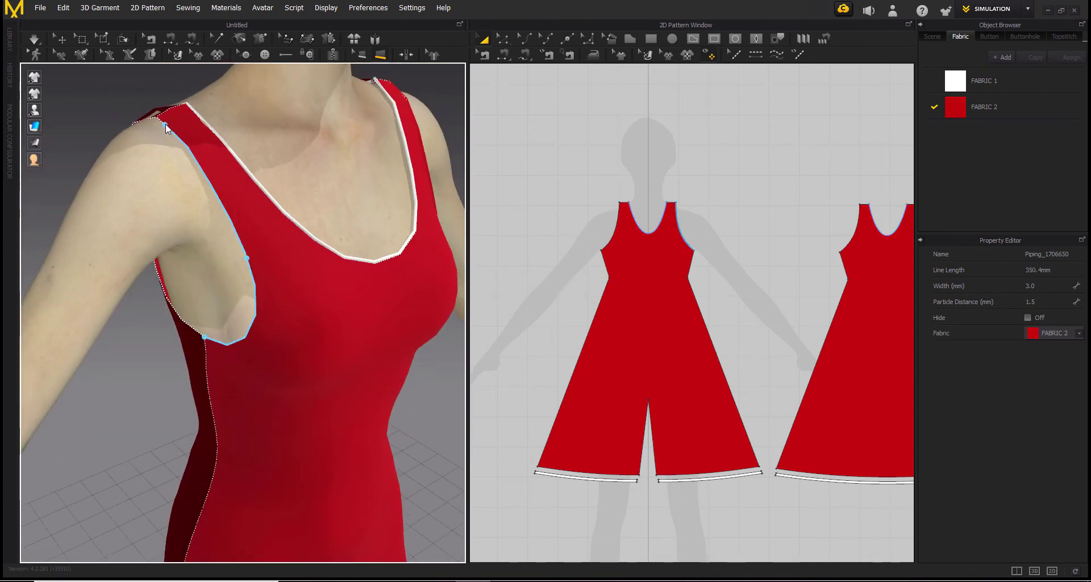
right_drag(165, 123, 231, 224)
click(368, 260)
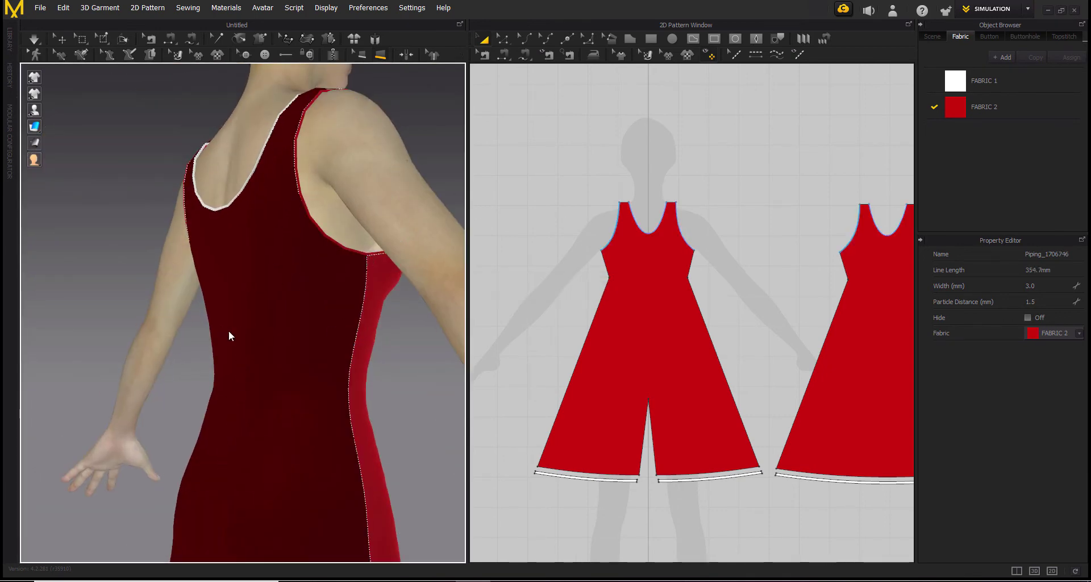
Assign the white FABRIC 1 to the piping on the avatar's right armhole
right_drag(228, 329, 1069, 288)
click(1037, 335)
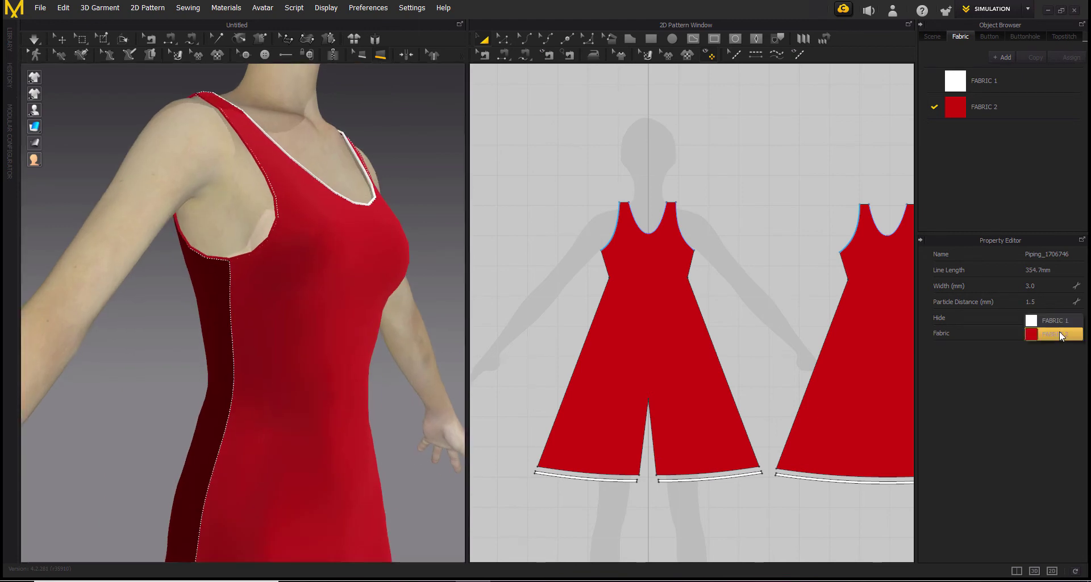
click(1061, 320)
Select the piping on the avatar's left armhole and assign FABRIC 1 to it
right_drag(325, 258, 405, 155)
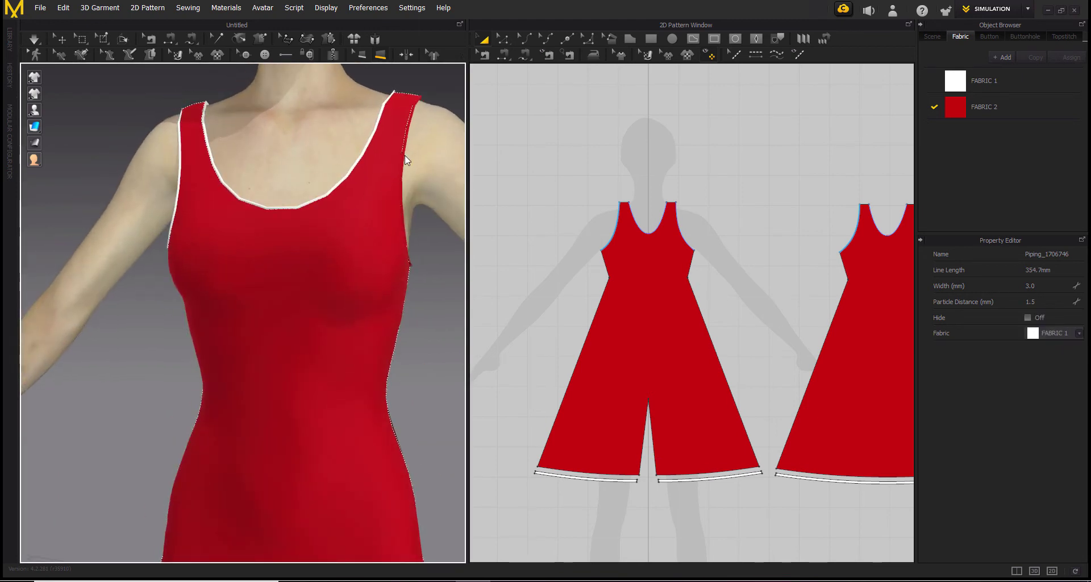
click(63, 40)
click(409, 123)
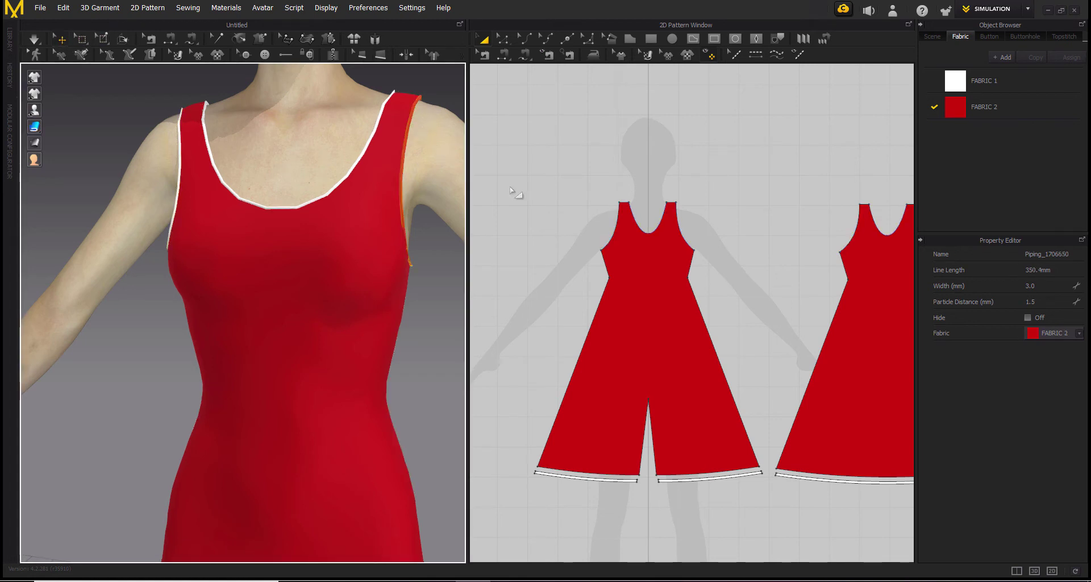
click(1048, 333)
click(1053, 319)
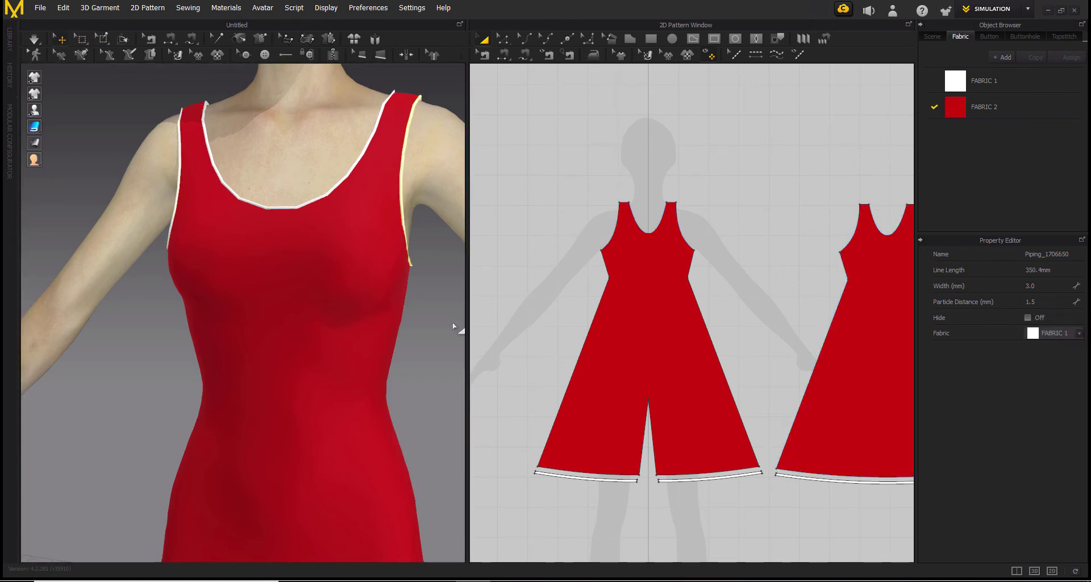
Place a default button on the center front just below the neckline and shift it slightly lower
click(445, 324)
scroll(333, 284, down, 6)
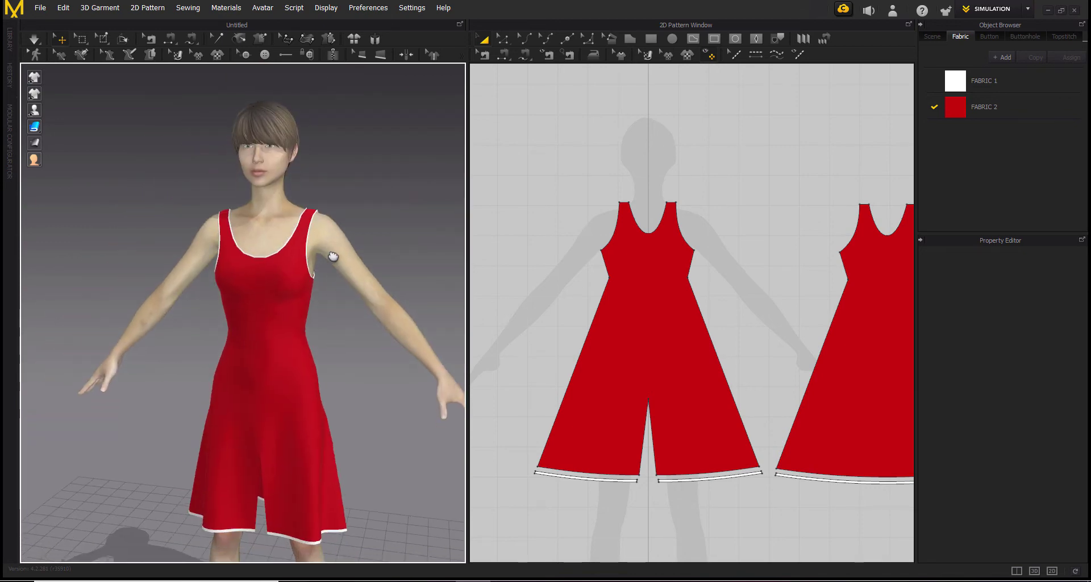
right_drag(331, 254, 341, 321)
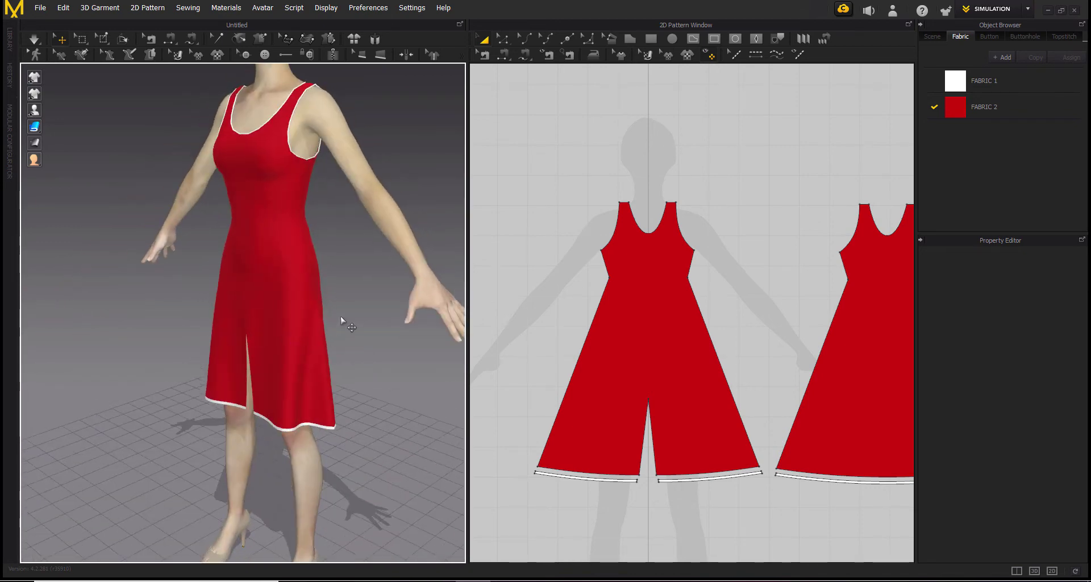
right_drag(319, 250, 333, 311)
scroll(299, 241, up, 4)
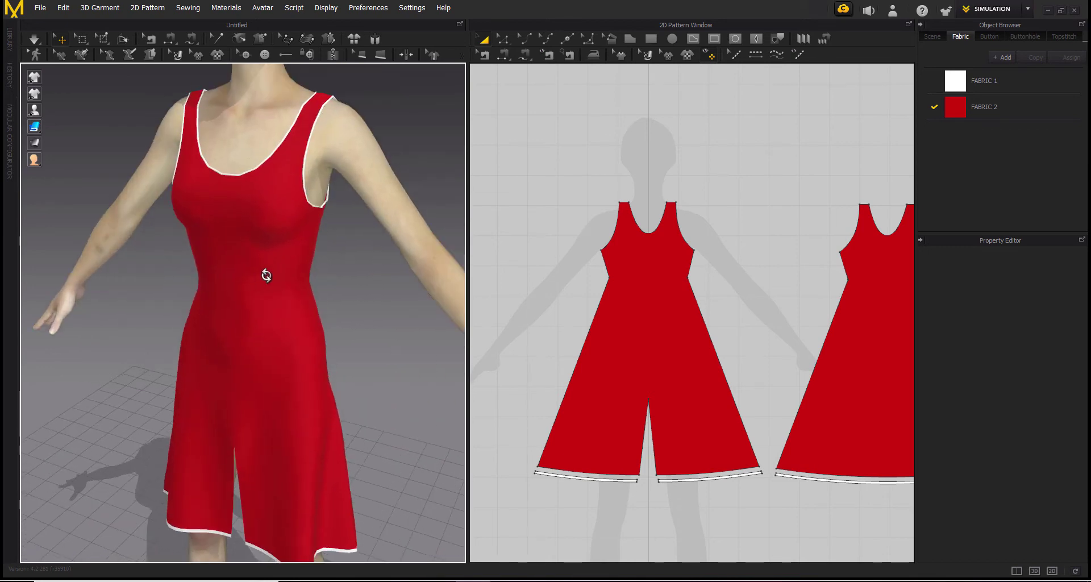
right_drag(266, 276, 329, 206)
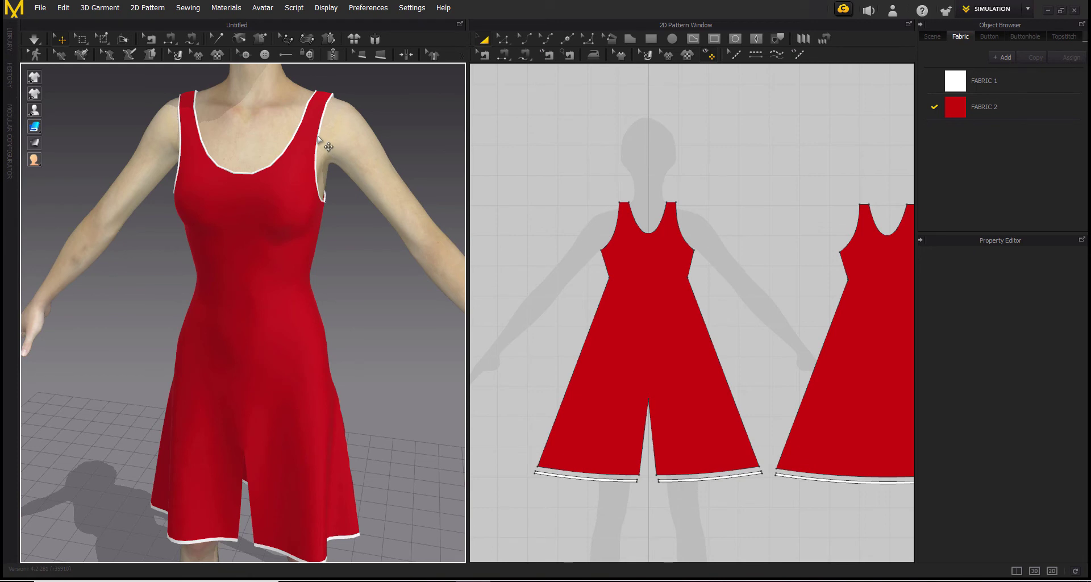
click(264, 54)
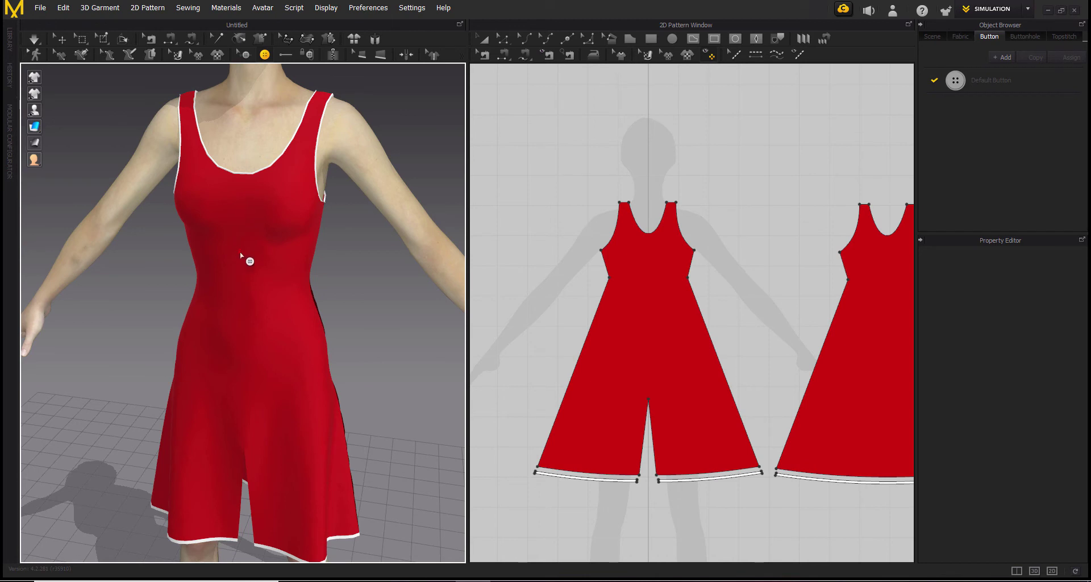
click(246, 180)
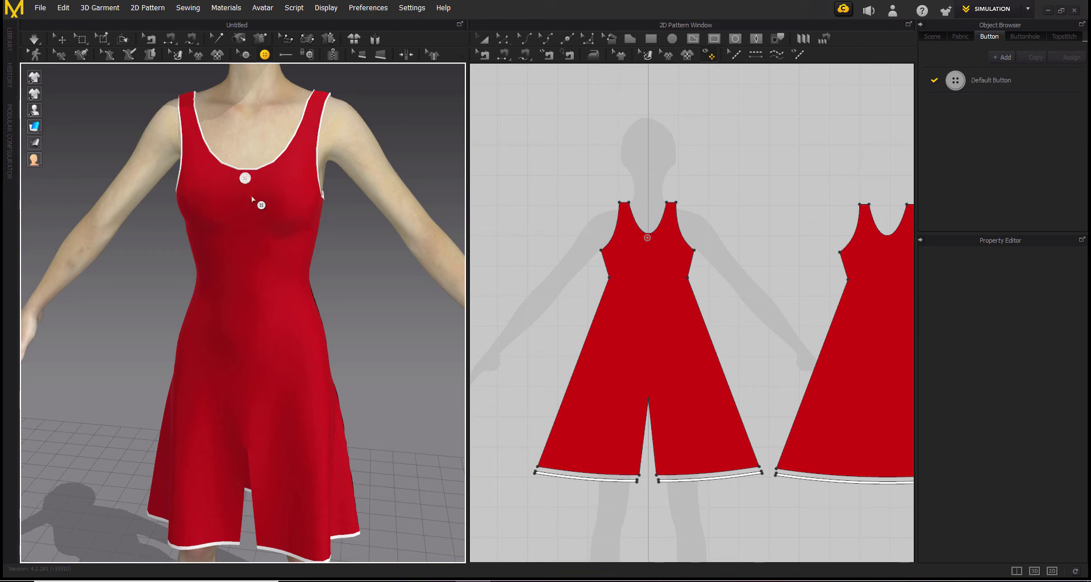
click(245, 54)
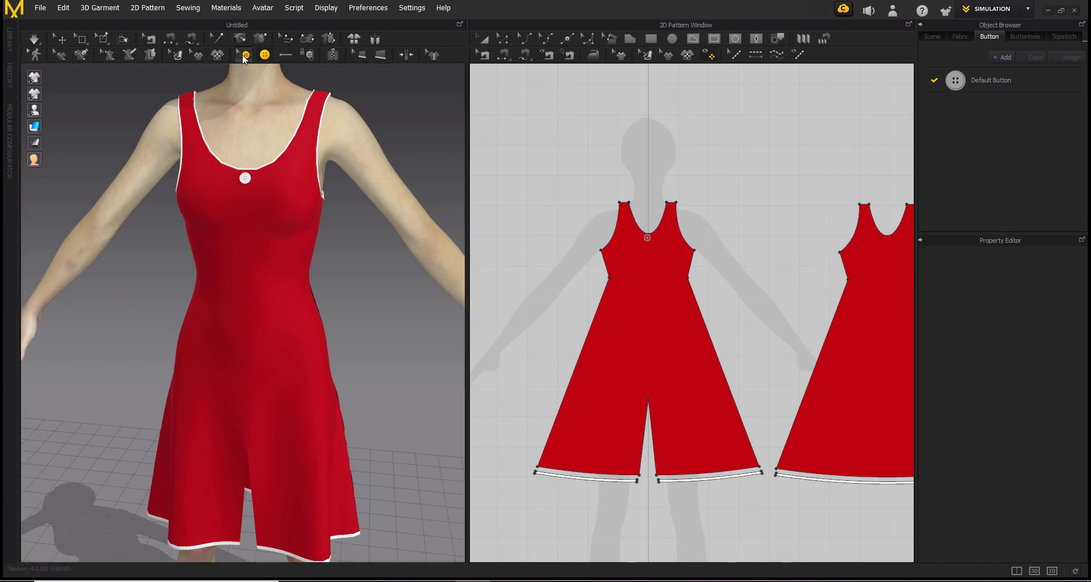
drag(245, 180, 244, 187)
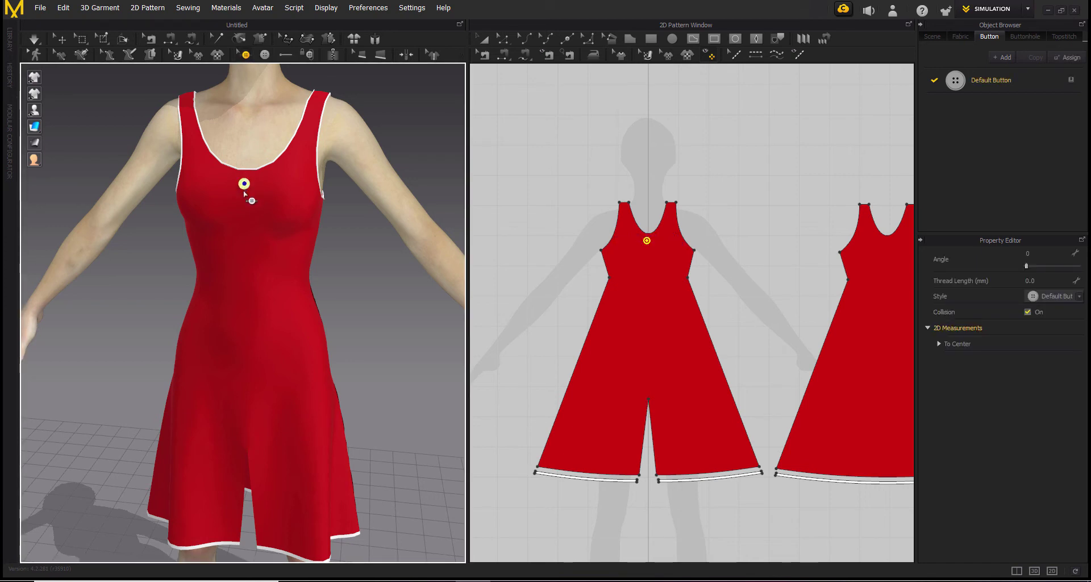
Add five more default buttons in a vertical row down the center of the front pattern, ending above the slit
click(264, 54)
scroll(779, 305, up, 5)
scroll(714, 329, down, 3)
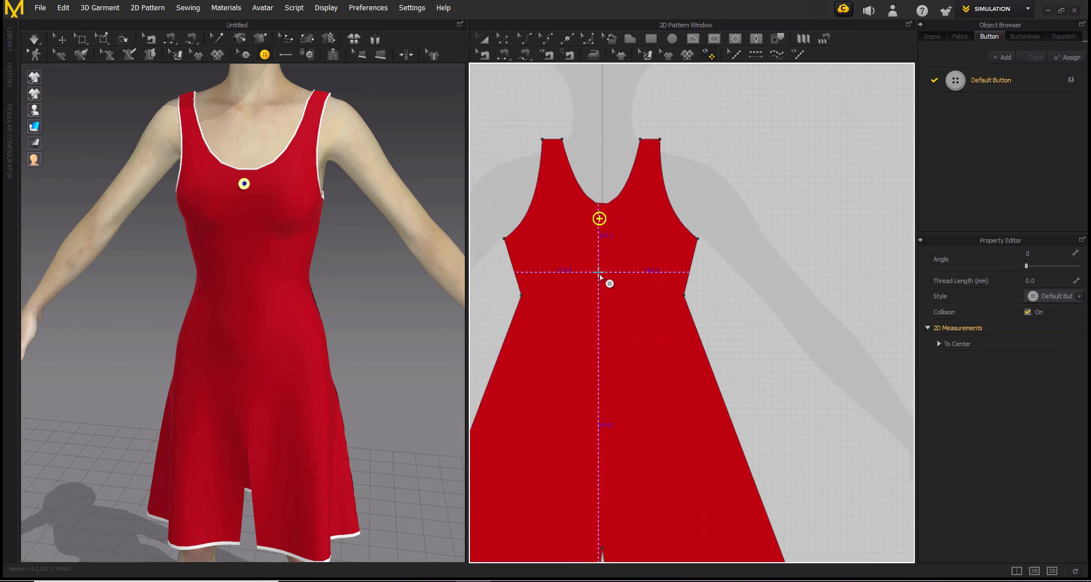
click(603, 275)
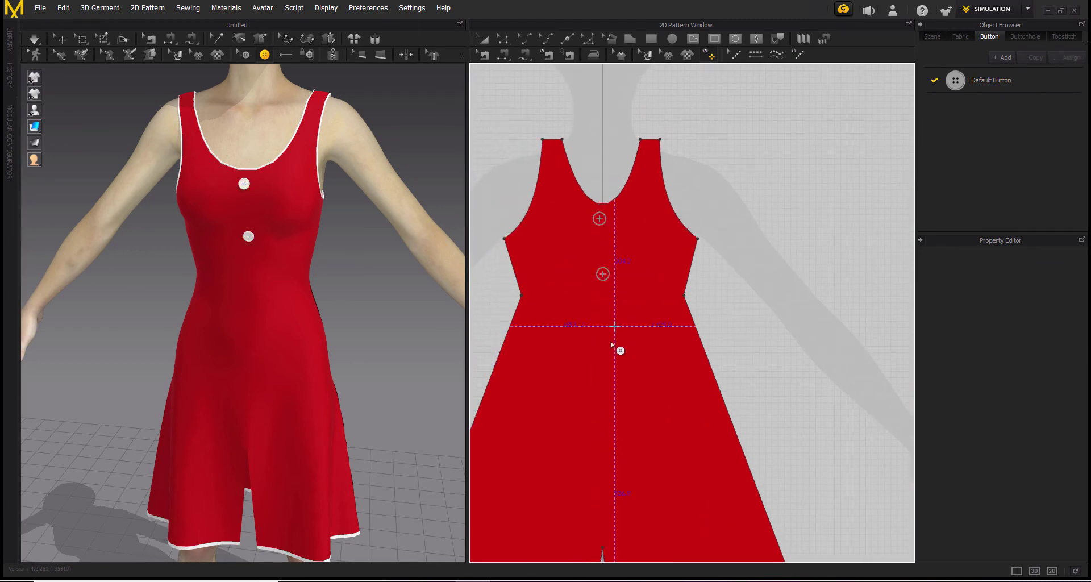
click(603, 334)
middle_drag(604, 390, 613, 326)
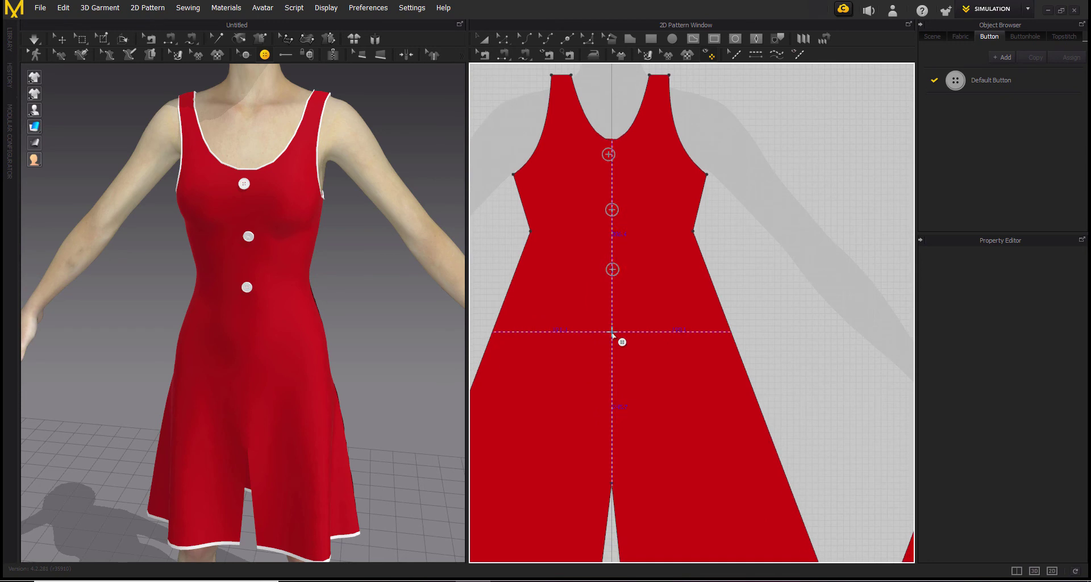
click(611, 326)
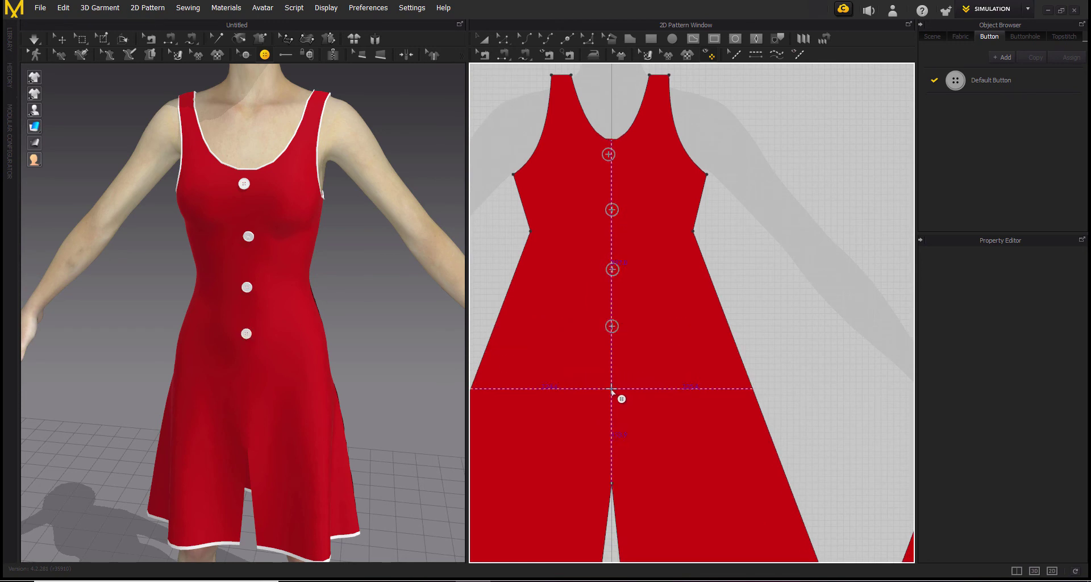
click(611, 388)
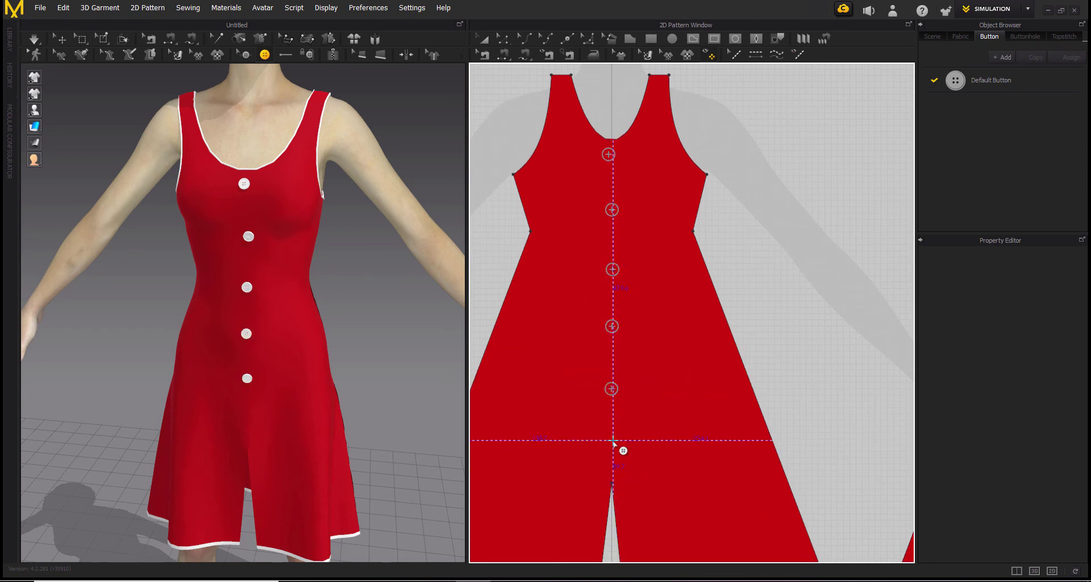
click(611, 440)
Center the uppermost front button and move the four lowest ones down, putting the last at the tip of the slit
click(581, 52)
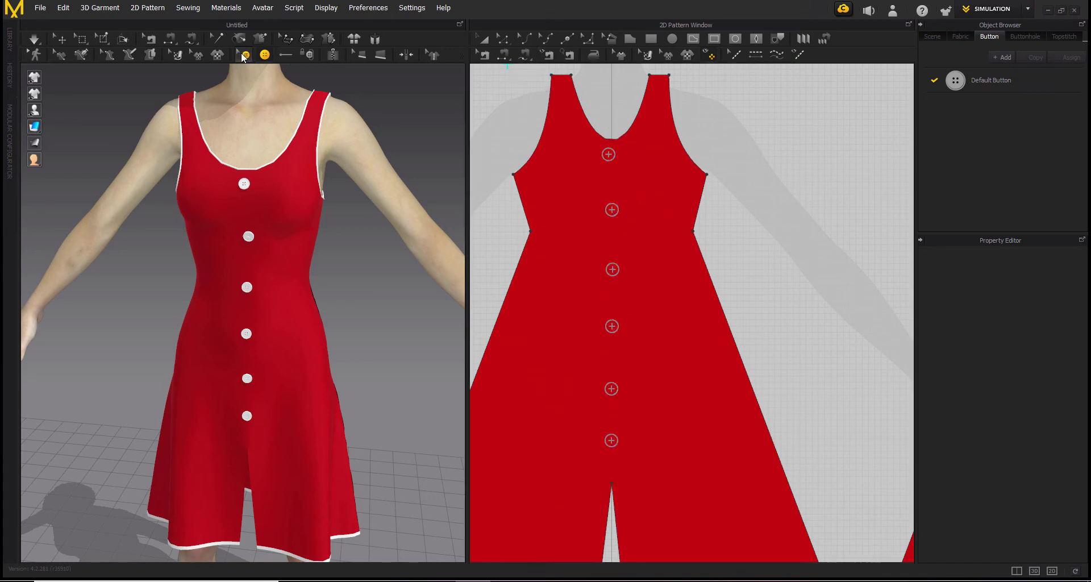
click(610, 154)
drag(613, 154, 613, 153)
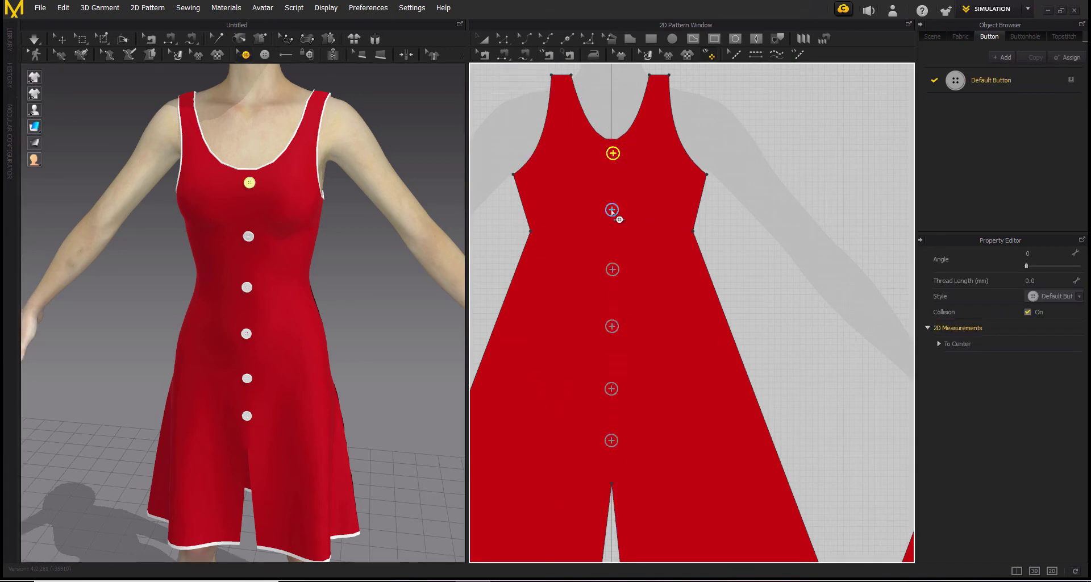
drag(612, 210, 612, 210)
drag(613, 273, 614, 279)
drag(612, 328, 612, 338)
drag(613, 389, 611, 400)
drag(612, 448, 611, 491)
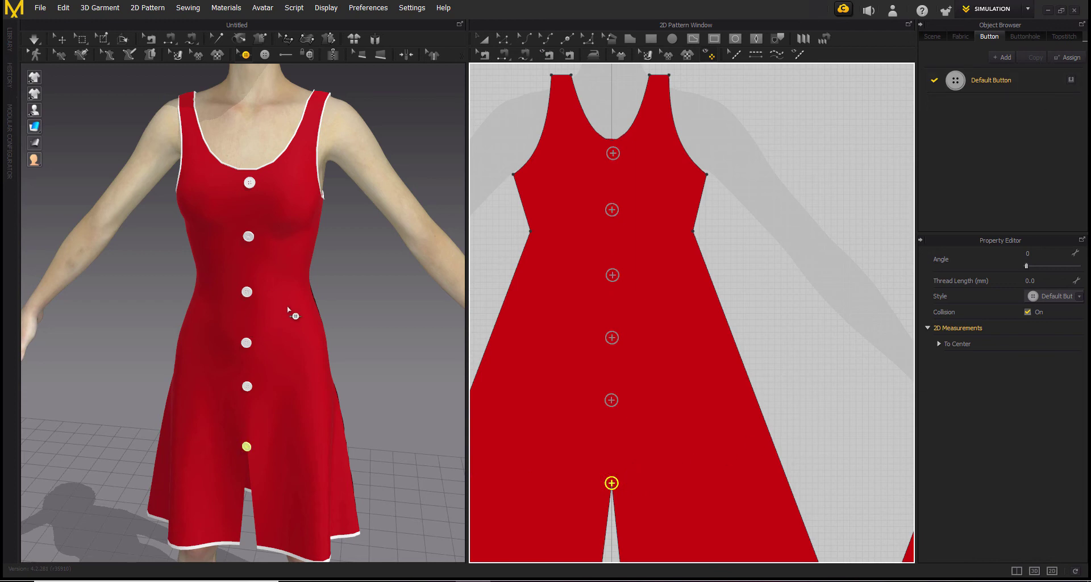
Simulate the dress with its row of front buttons
scroll(288, 308, down, 2)
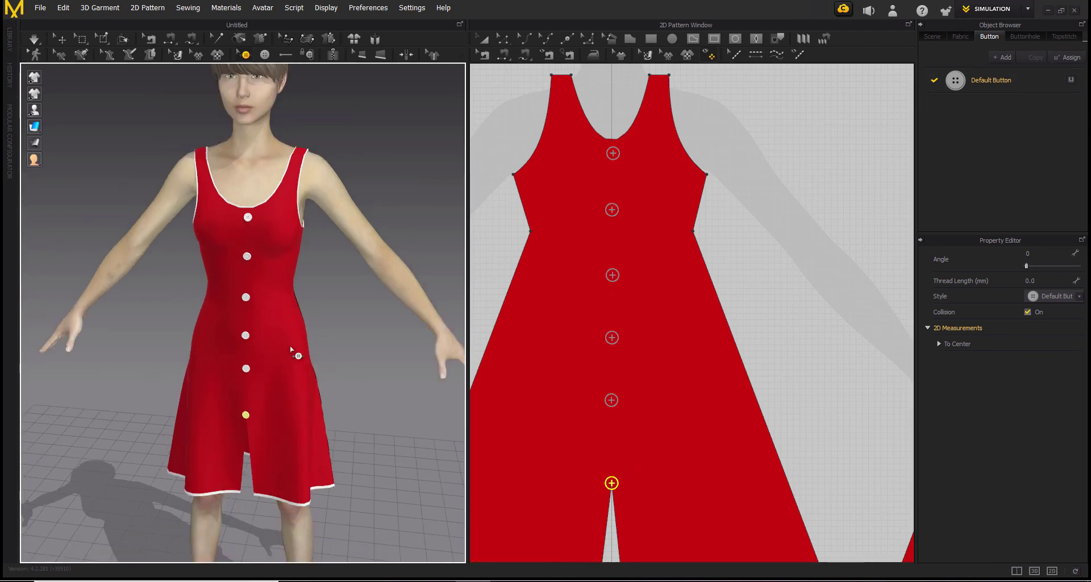
click(34, 39)
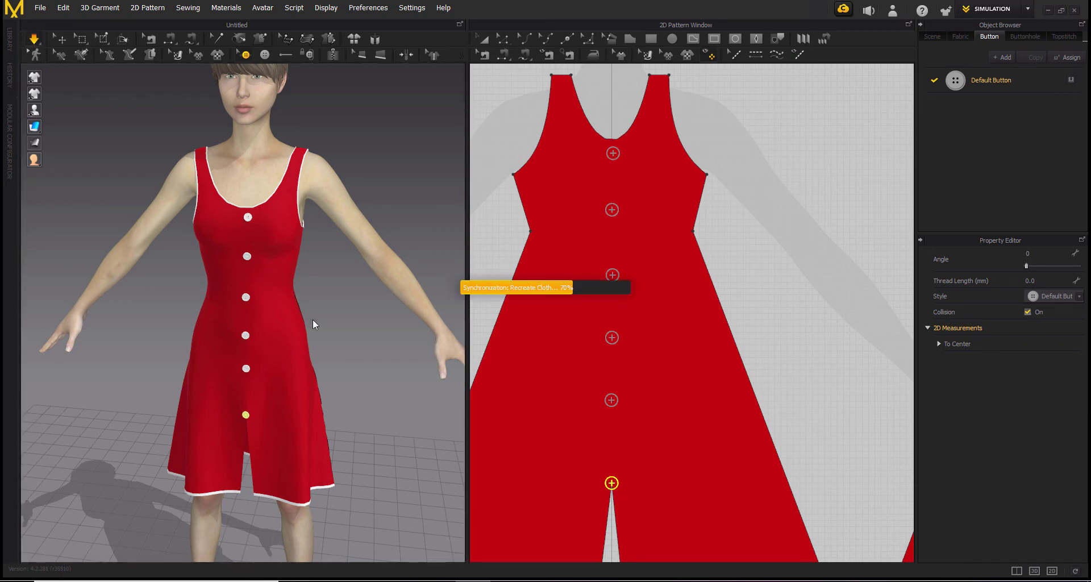
click(61, 39)
right_drag(353, 331, 332, 343)
right_drag(307, 402, 195, 365)
scroll(291, 283, up, 3)
scroll(317, 272, up, 2)
scroll(316, 273, up, 2)
right_drag(331, 246, 295, 312)
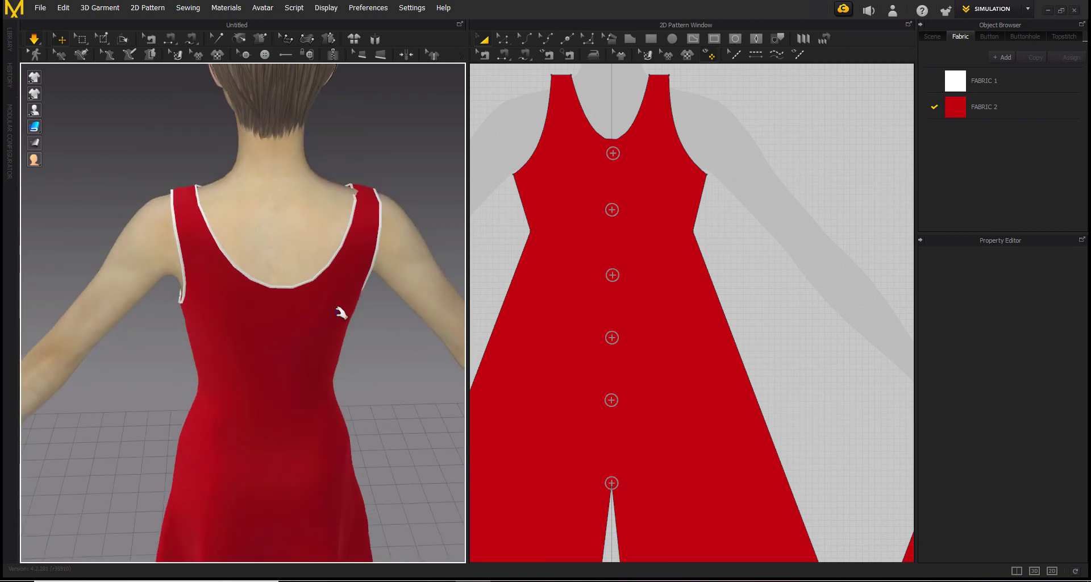
Draw a vertical internal line about 146 mm long down the center of the back pattern, starting at the neckline
click(333, 55)
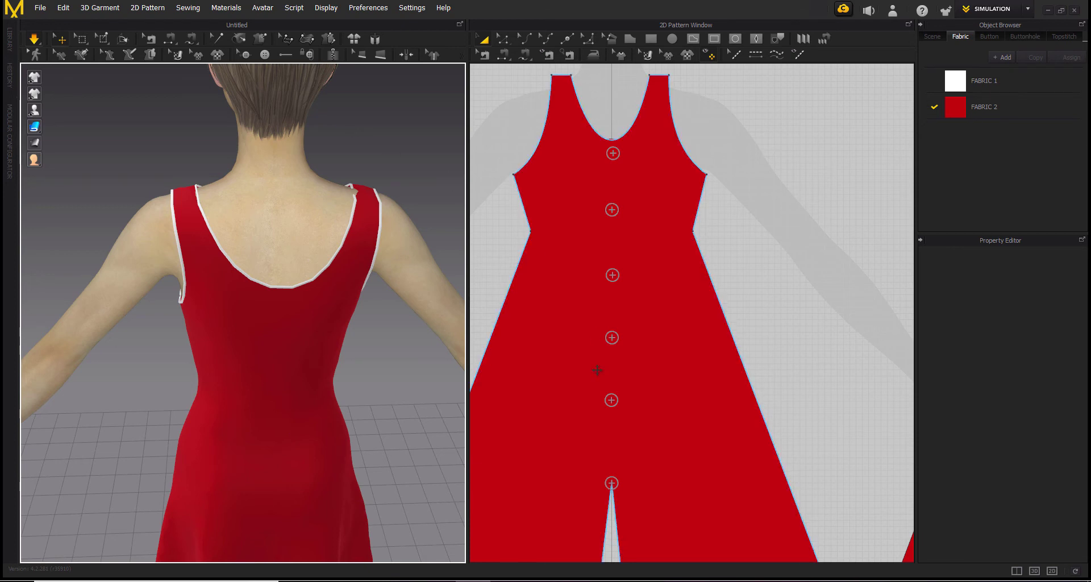
scroll(803, 358, down, 6)
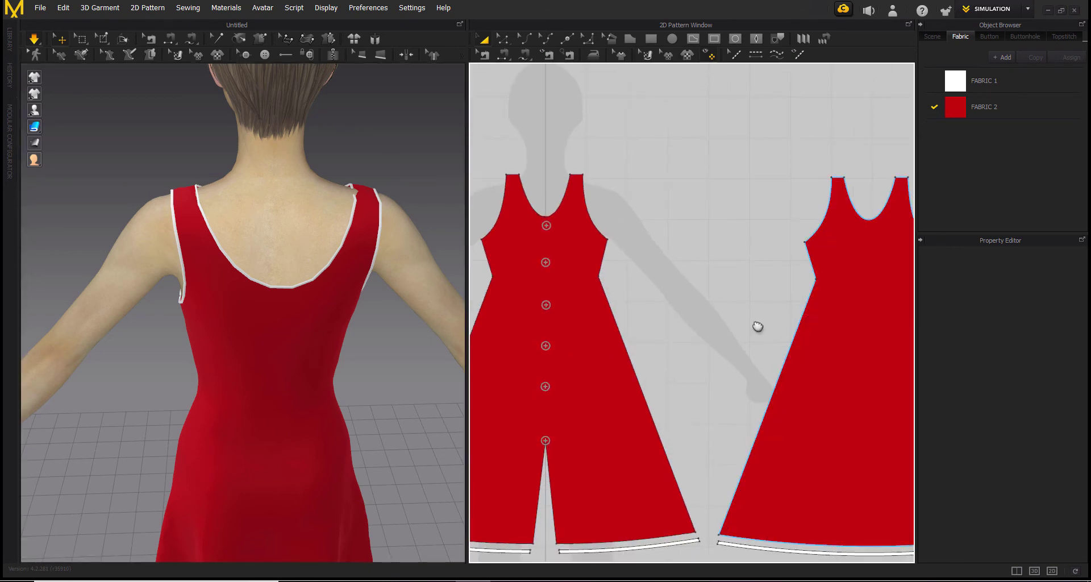
scroll(674, 321, up, 4)
scroll(674, 321, up, 5)
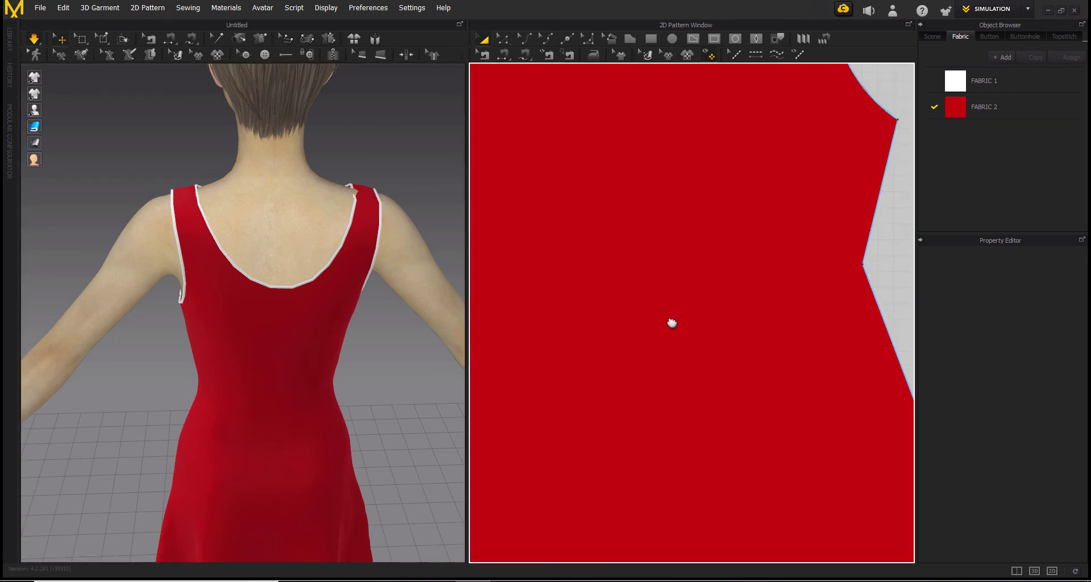
scroll(671, 322, down, 2)
scroll(440, 419, down, 5)
right_drag(309, 448, 253, 452)
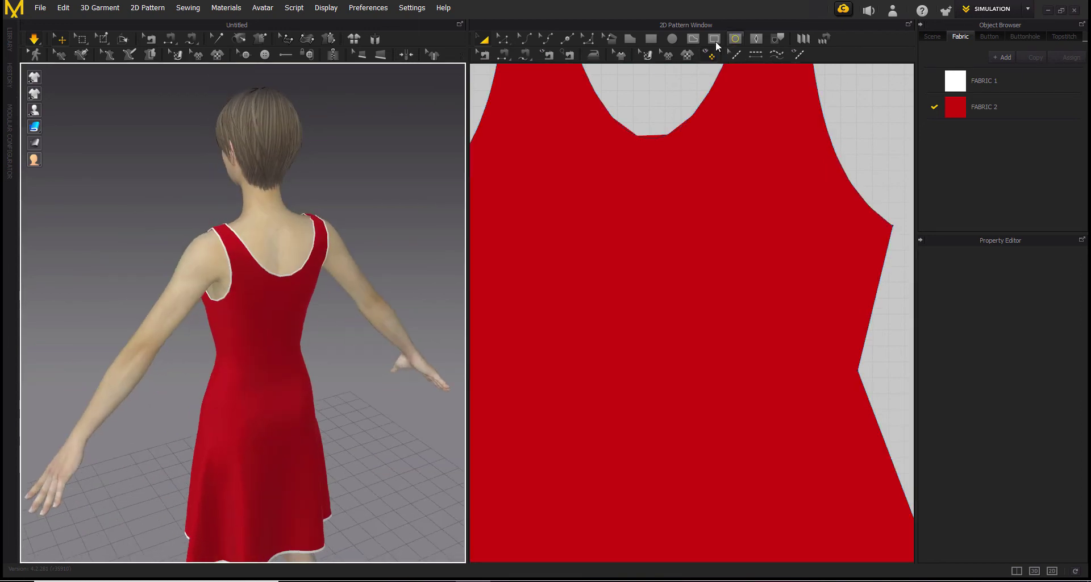
click(691, 37)
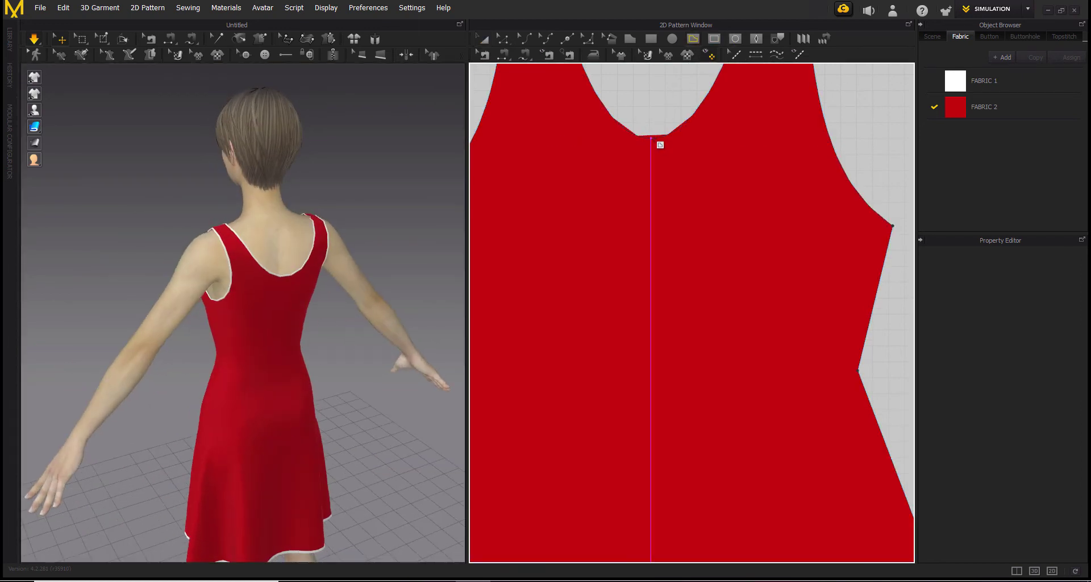
click(652, 137)
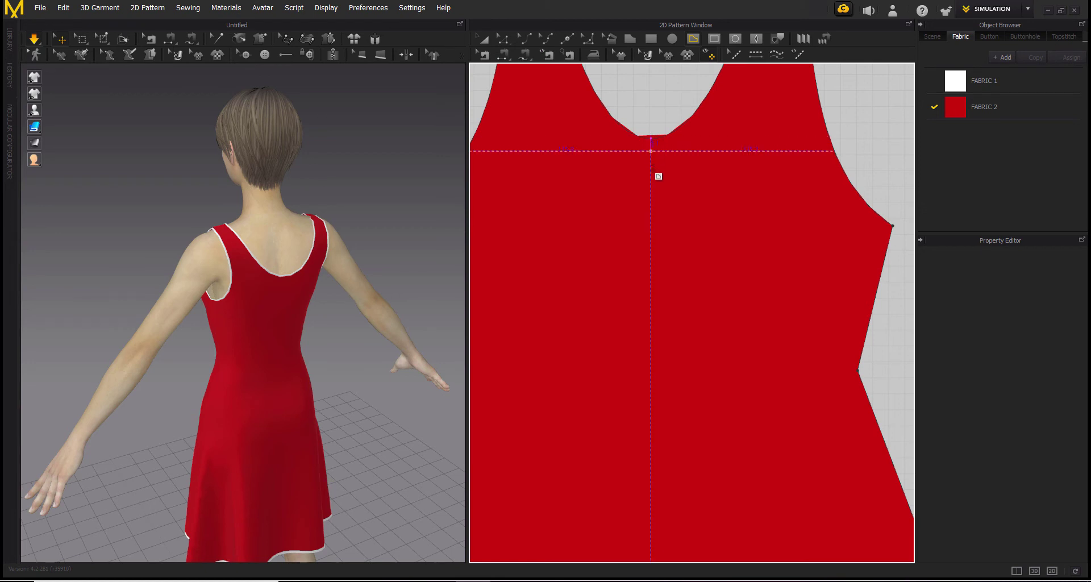
double_click(654, 361)
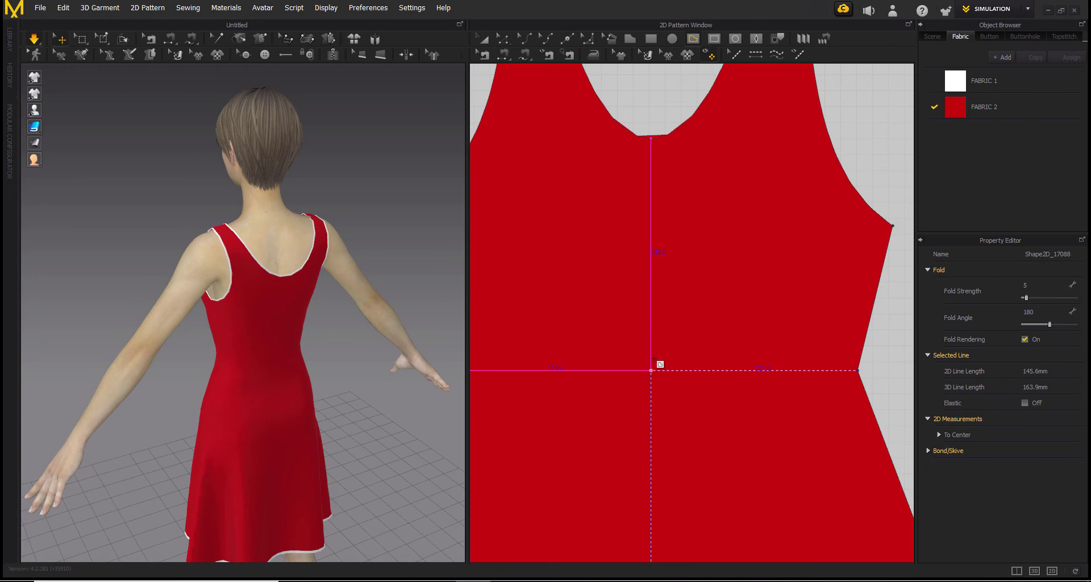
Cut the back pattern along the center internal line
key(a)
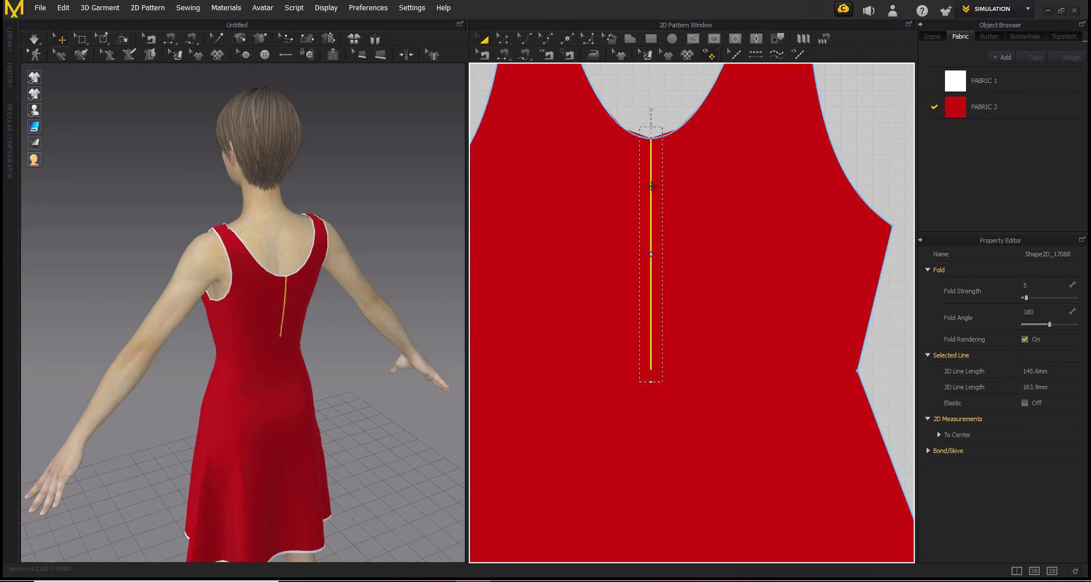
right_click(651, 186)
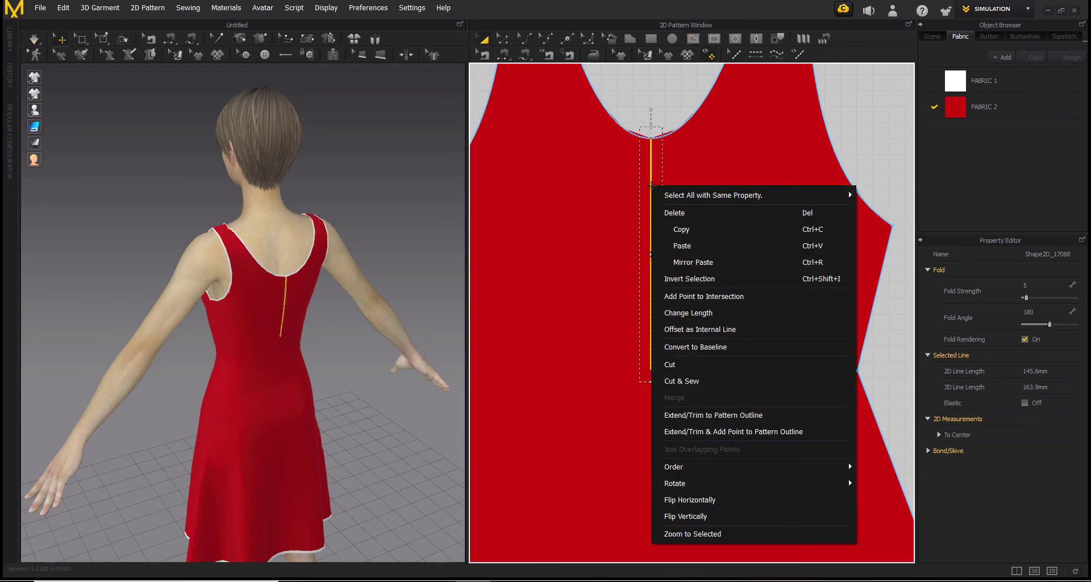
click(689, 365)
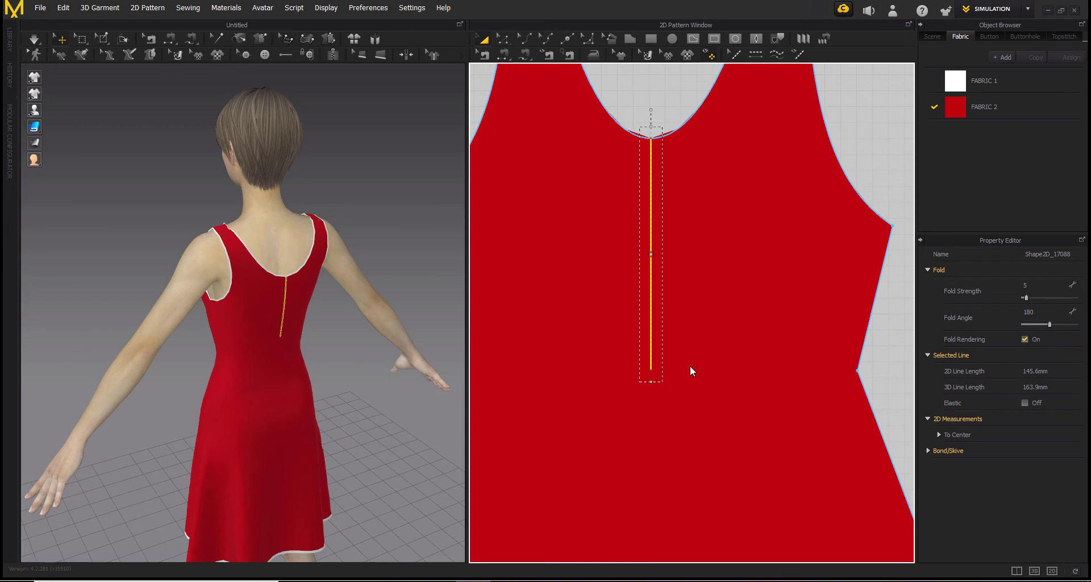
Move the two neckline points of the back cut apart to open it into a narrow V-shaped gap
scroll(651, 142, up, 5)
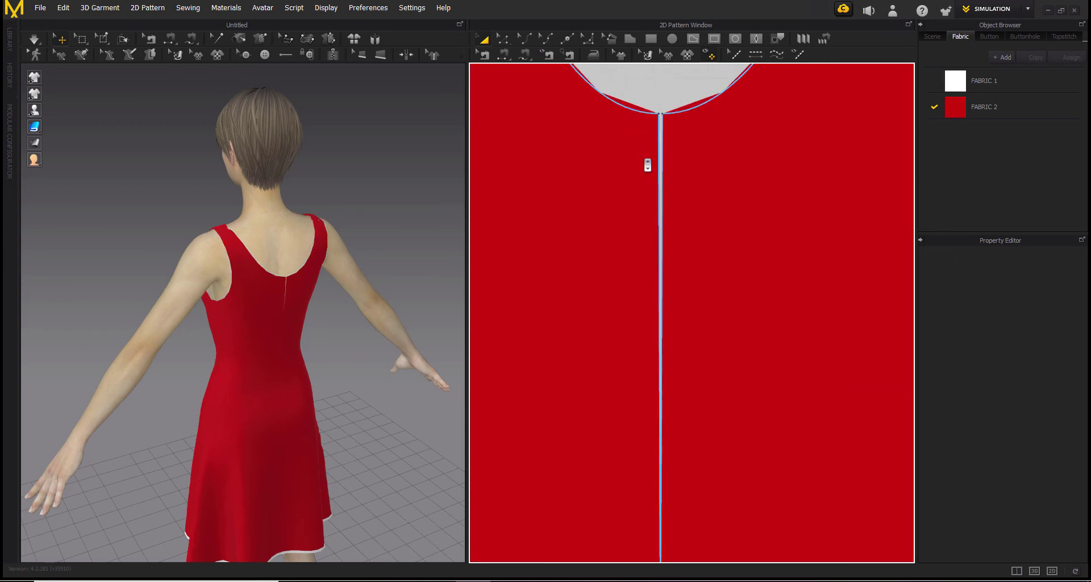
scroll(667, 142, down, 2)
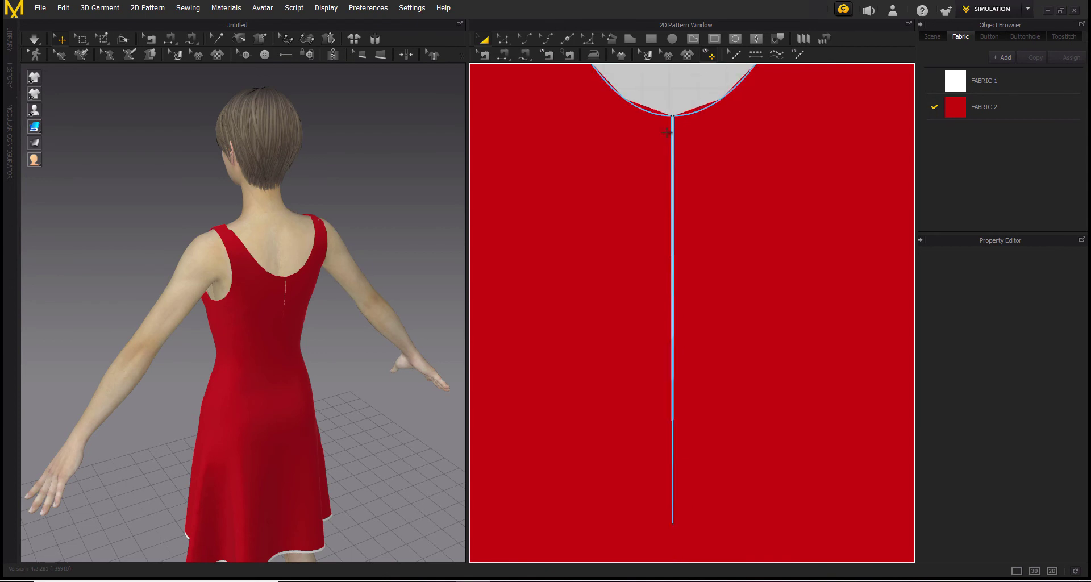
key(z)
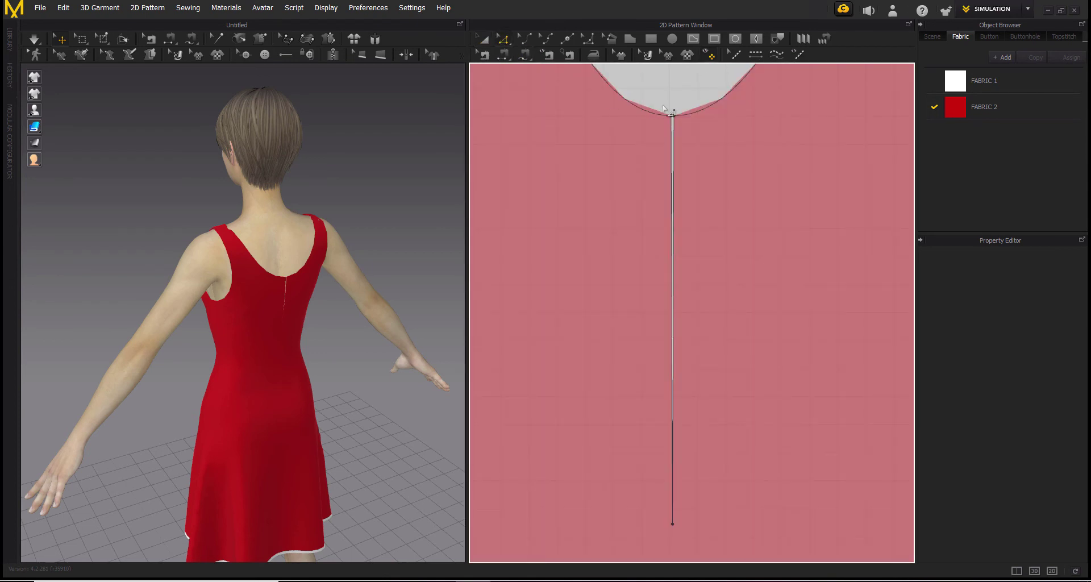
click(673, 117)
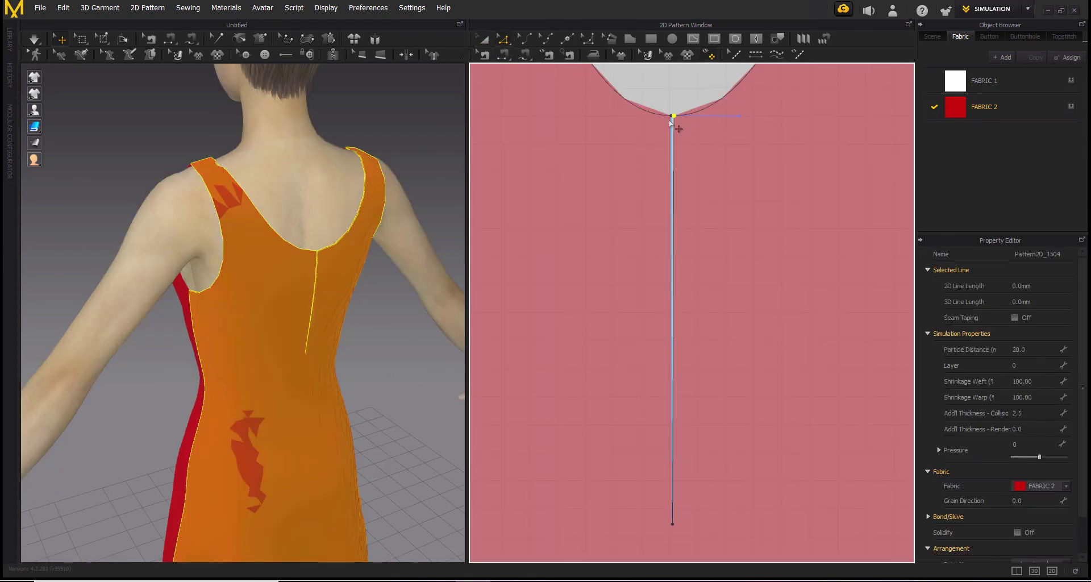
mouse_move(673, 117)
mouse_down()
mouse_move(685, 119)
mouse_move(660, 116)
mouse_up()
click(671, 116)
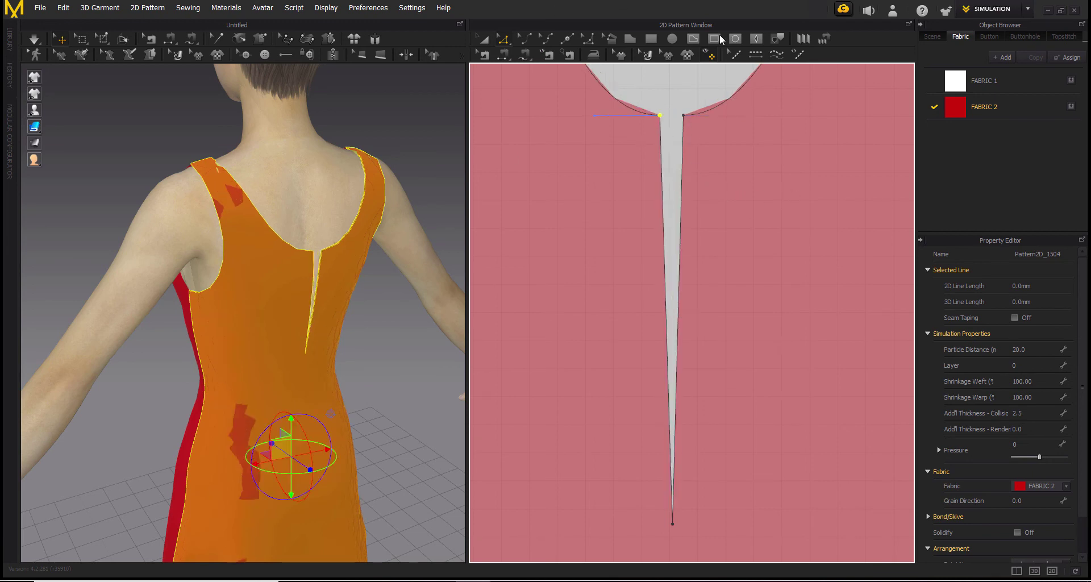
scroll(288, 310, down, 2)
middle_drag(307, 359, 316, 250)
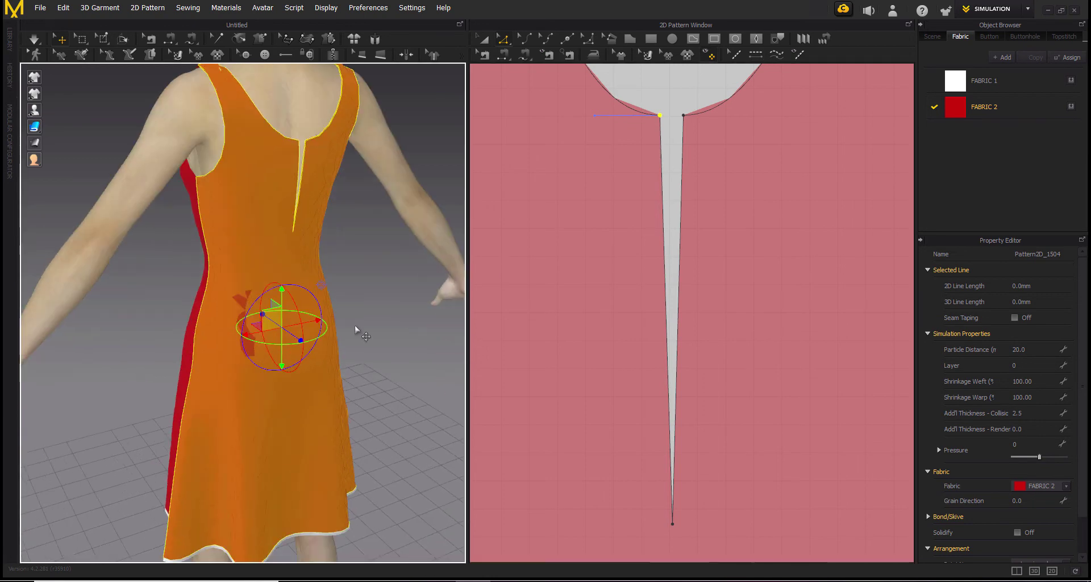
Examine the V-shaped gap and the back of the dress in 3D from several angles and distances
right_drag(358, 329, 311, 357)
click(375, 319)
scroll(246, 308, up, 6)
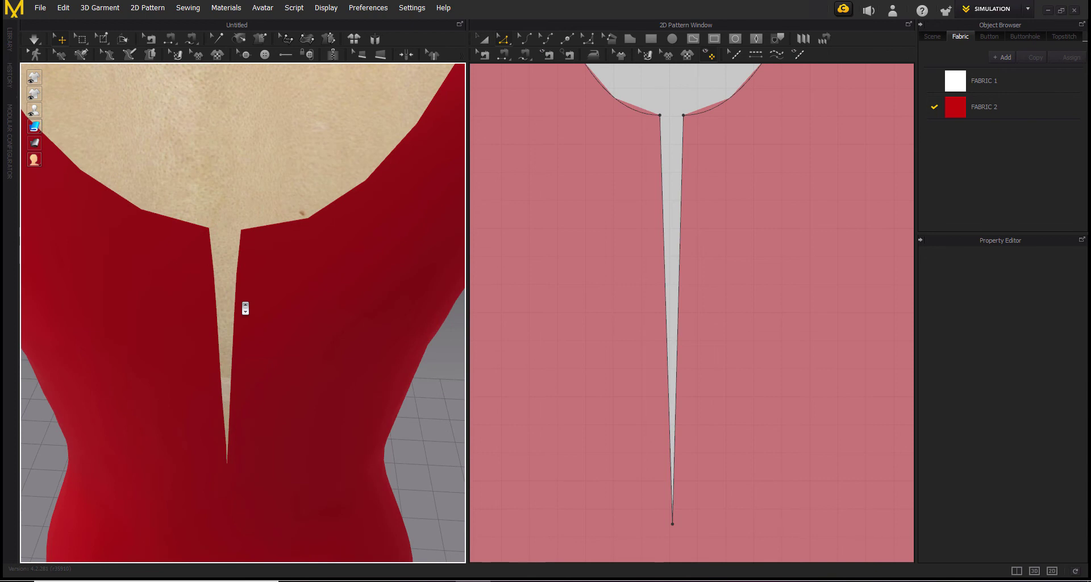
scroll(245, 308, down, 5)
right_drag(245, 308, 226, 390)
middle_drag(225, 367, 216, 244)
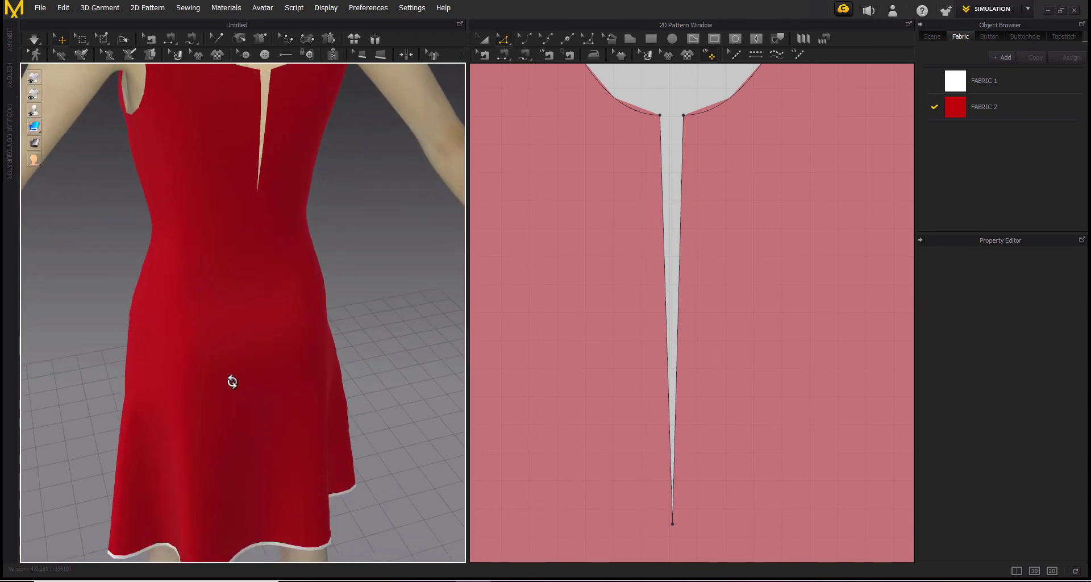
right_drag(232, 381, 243, 348)
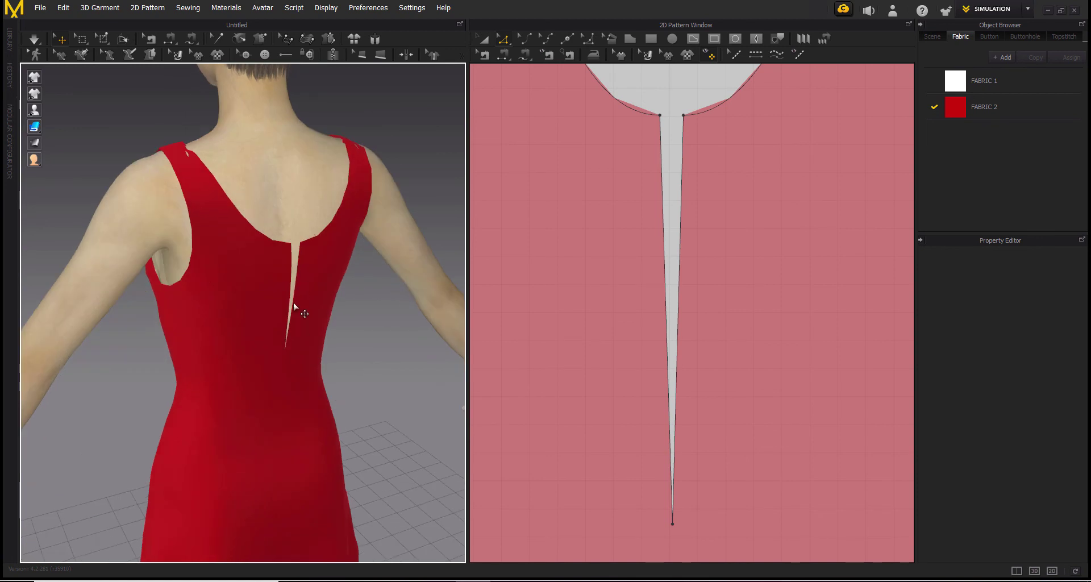
scroll(294, 304, up, 1)
Add a zipper along both edges of the back gap, running each side from its neckline point down to the gap's lower tip
click(329, 53)
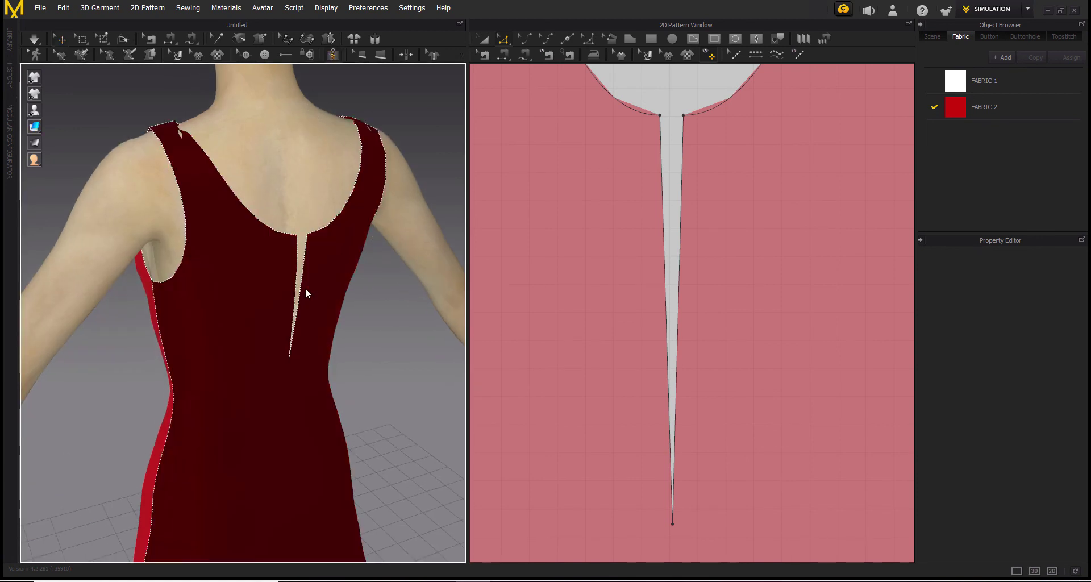
scroll(305, 287, up, 3)
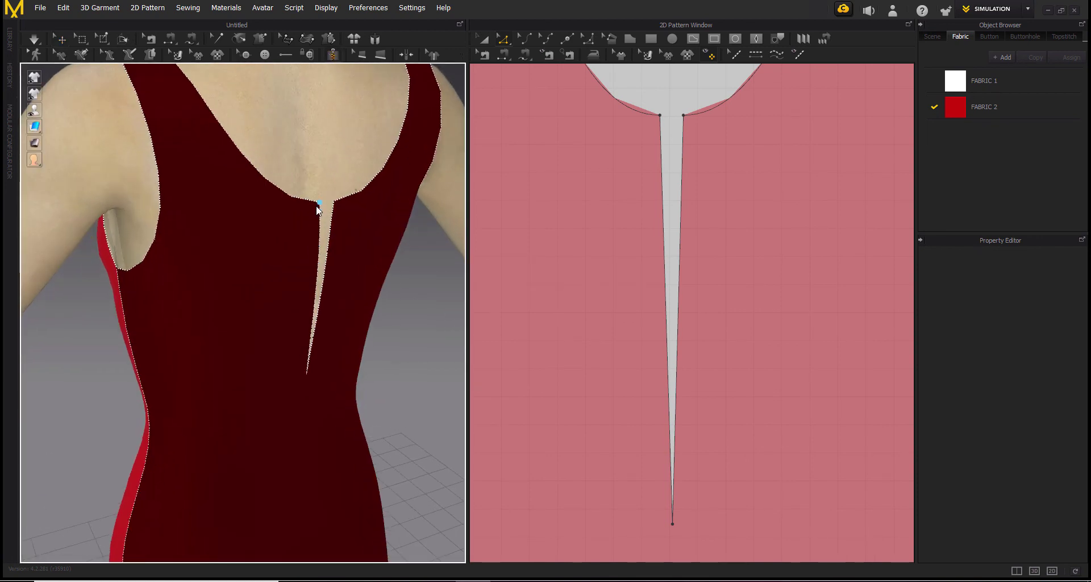
click(319, 203)
click(306, 374)
click(333, 202)
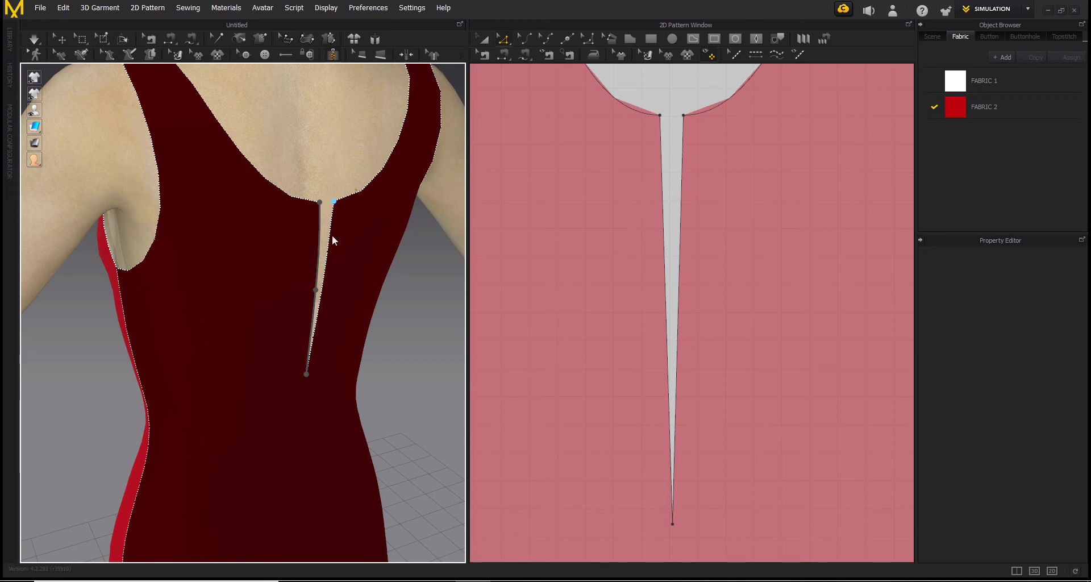
double_click(306, 374)
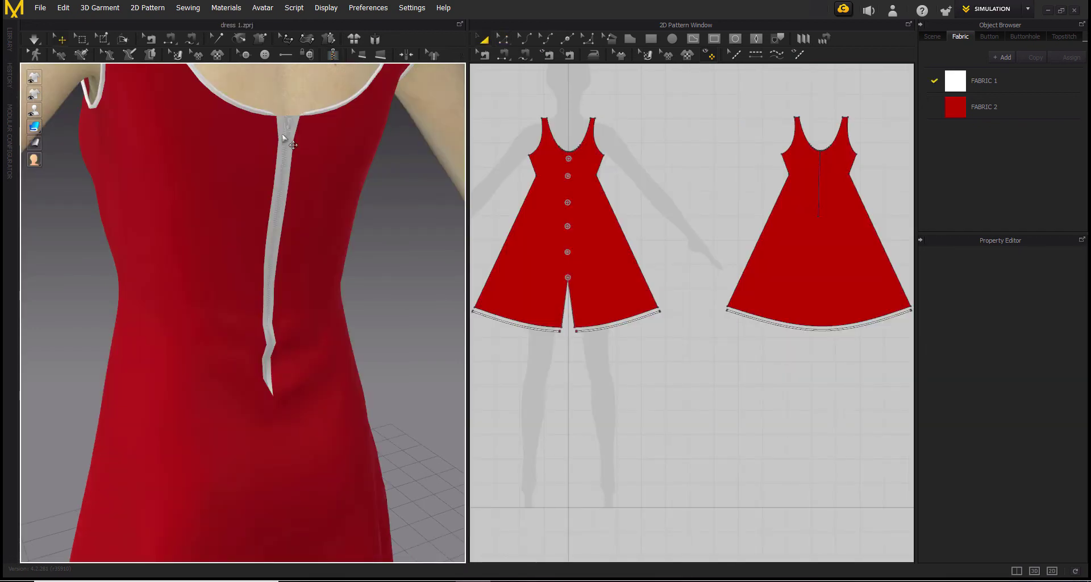
Move the zipper slider roughly halfway down the back zipper and simulate the dress with it partly unzipped
scroll(283, 137, up, 2)
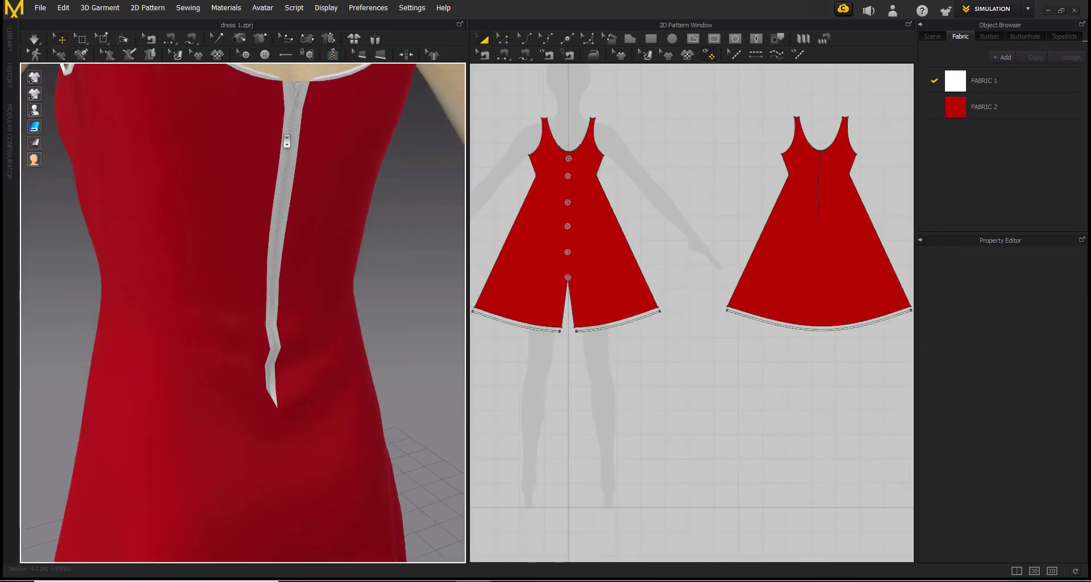
middle_drag(275, 193, 241, 267)
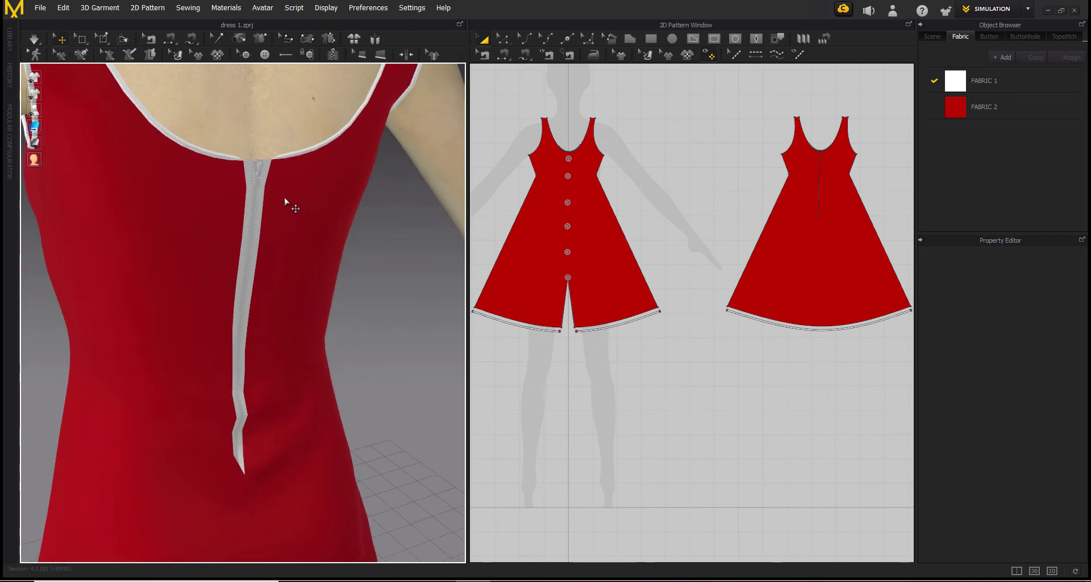
scroll(286, 204, up, 3)
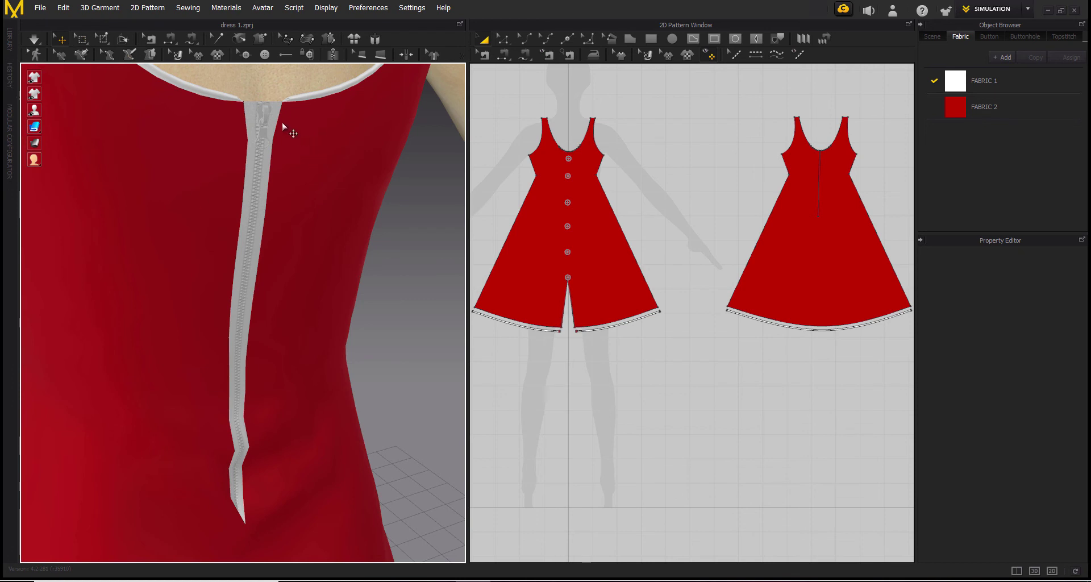
click(265, 119)
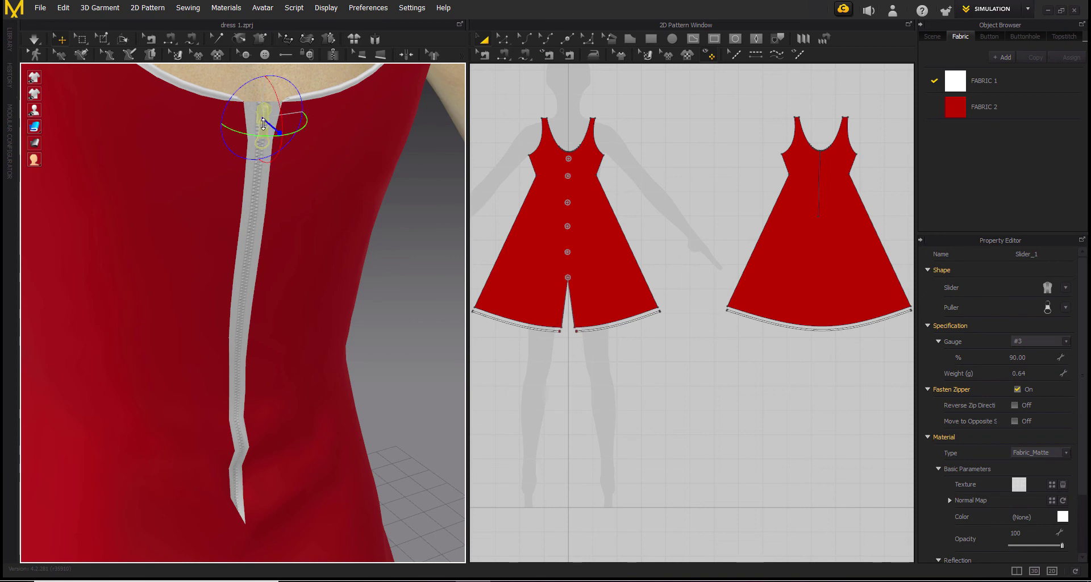
drag(271, 138, 247, 330)
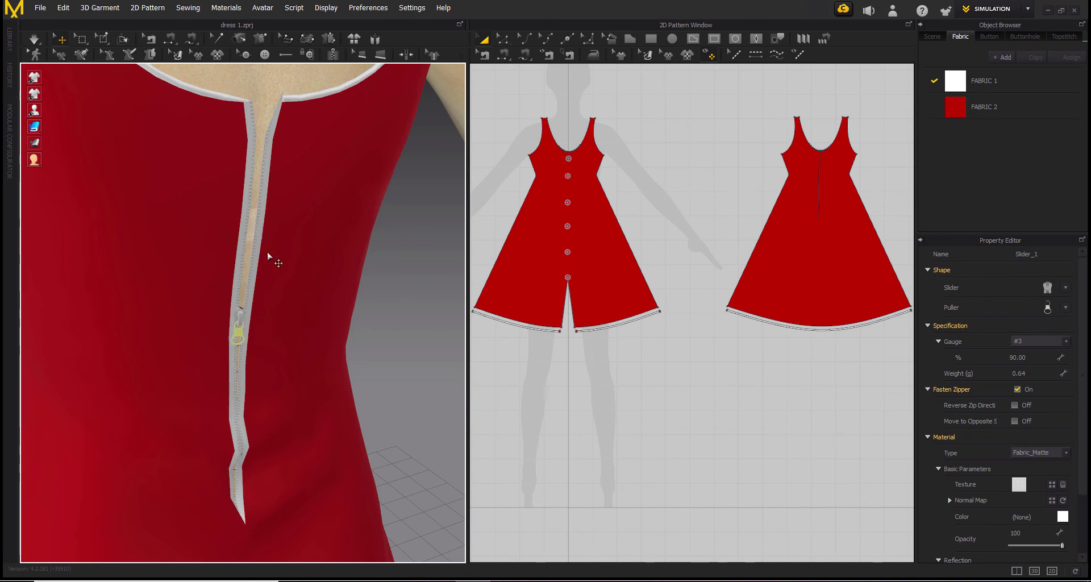
scroll(272, 318, down, 5)
scroll(269, 314, down, 2)
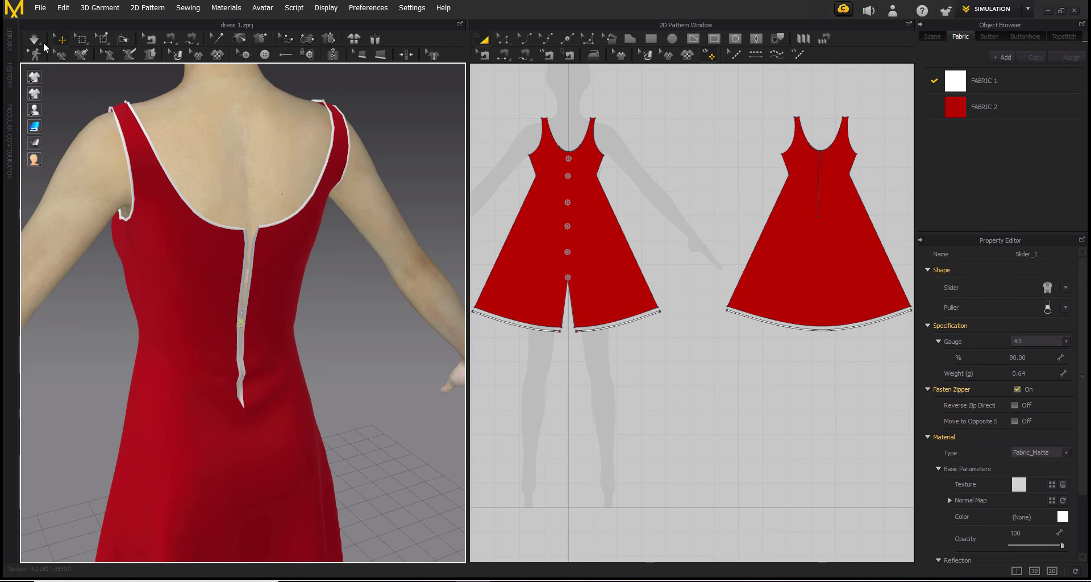
key(space)
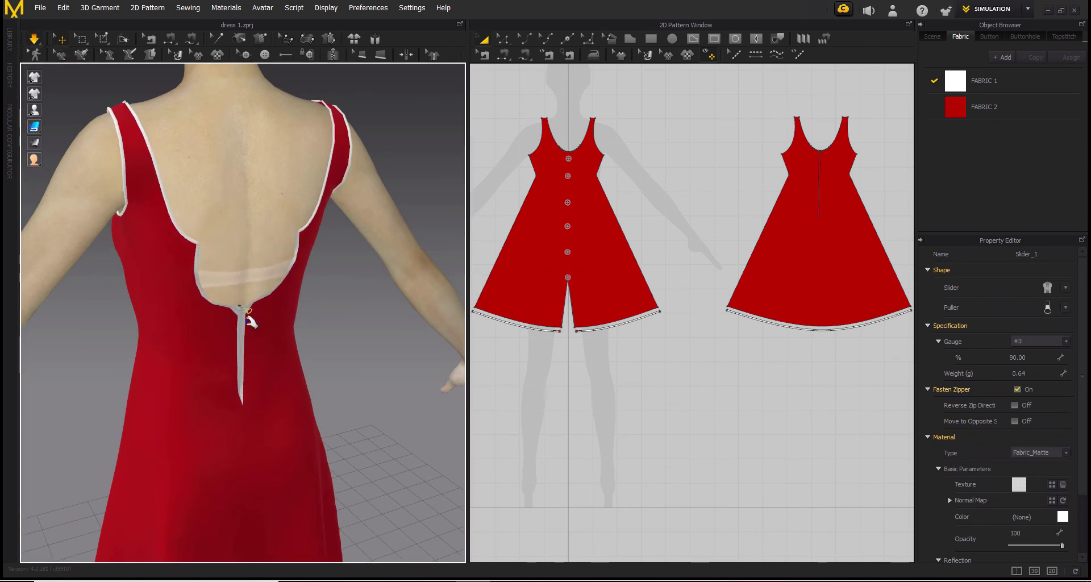
scroll(250, 321, up, 3)
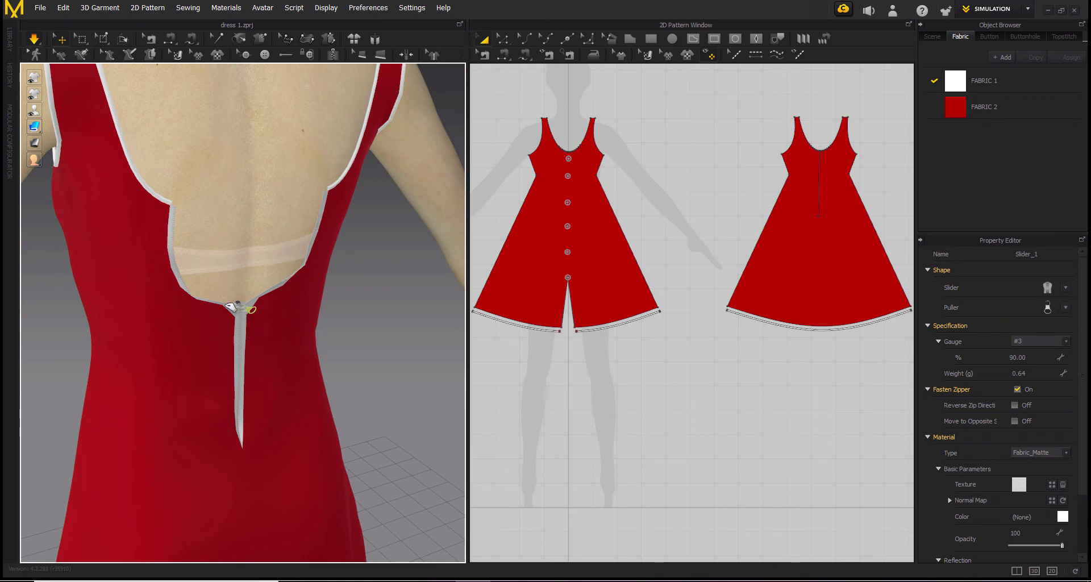
key(space)
Return the slider to the zipper's upper end at the neckline and simulate the dress to close the back
drag(253, 317, 174, 210)
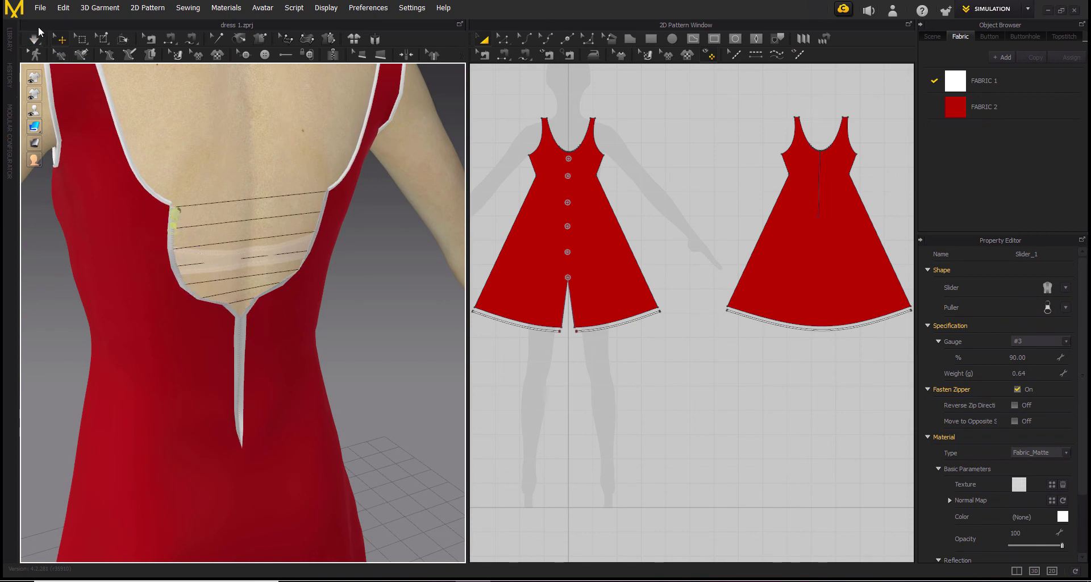
key(space)
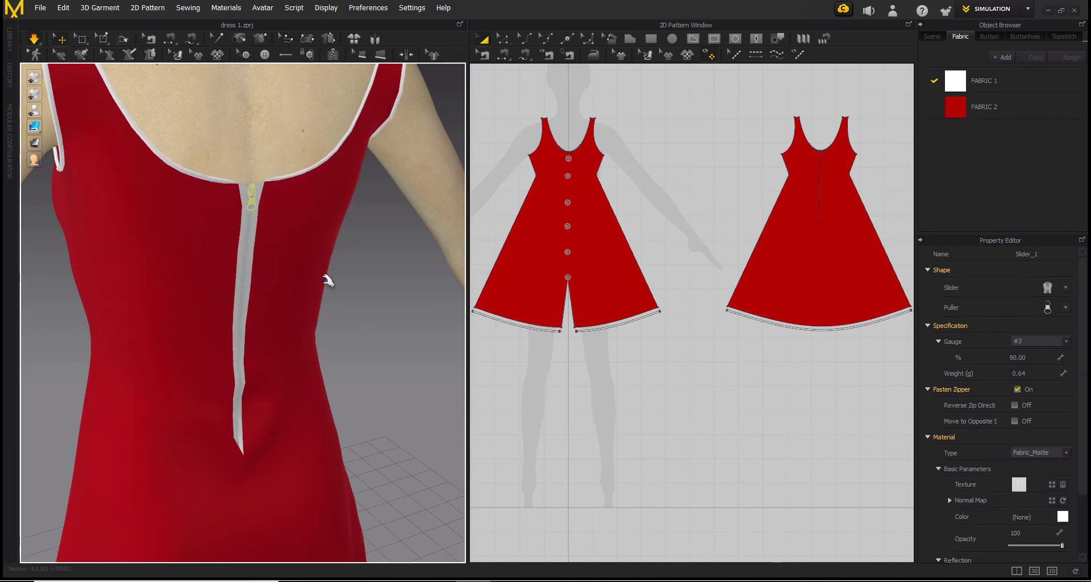
Examine the simulated dress from the front and back, including the closed zipper up close
scroll(279, 310, down, 5)
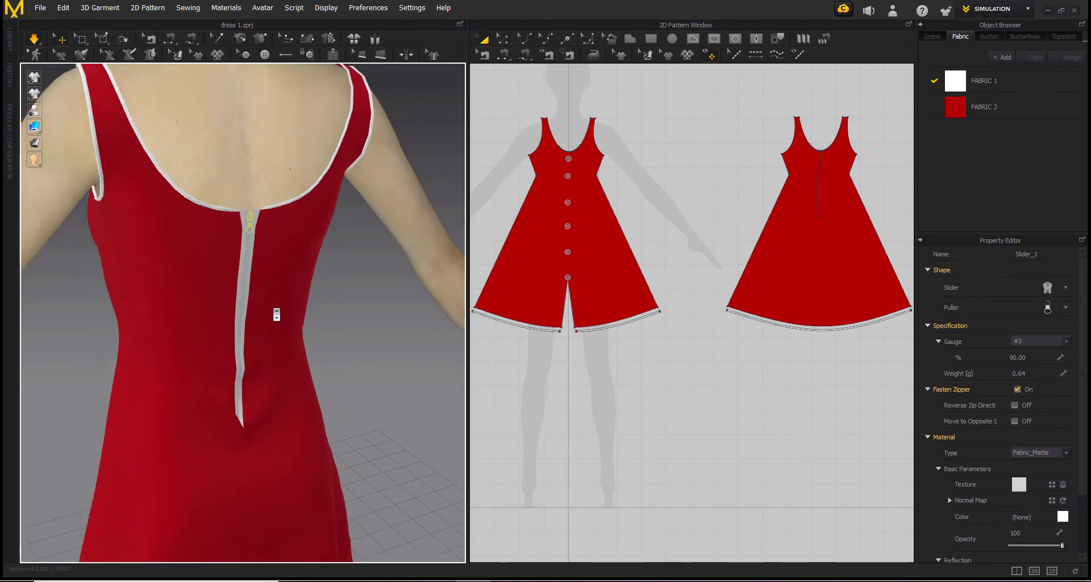
right_drag(233, 405, 333, 370)
scroll(333, 370, down, 3)
middle_drag(293, 422, 317, 293)
mouse_move(293, 363)
right_down()
mouse_move(310, 355)
mouse_move(364, 375)
mouse_move(302, 379)
right_up()
scroll(320, 343, down, 3)
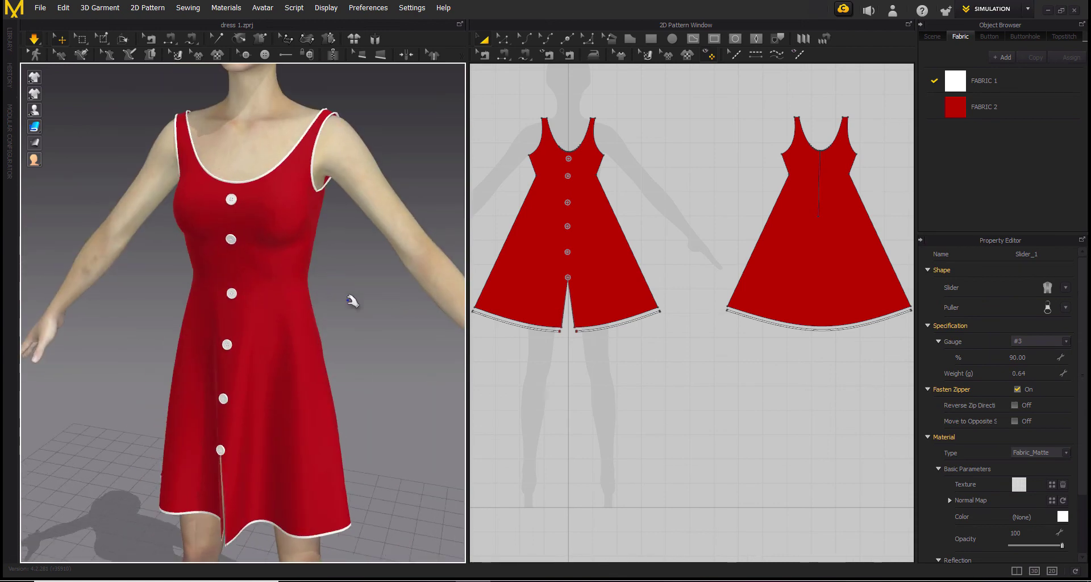
right_drag(353, 300, 305, 241)
scroll(305, 241, up, 5)
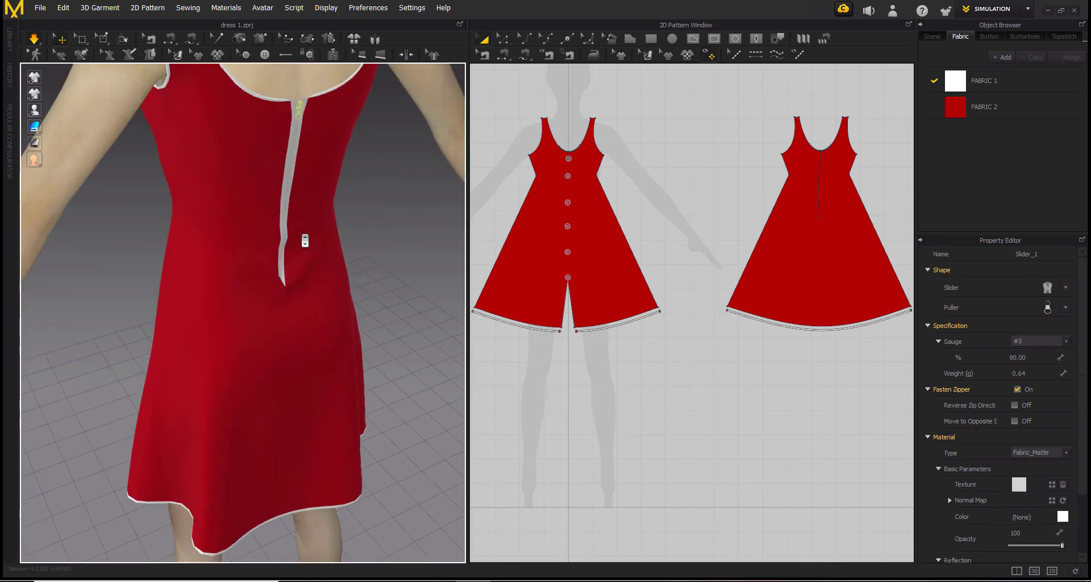
middle_drag(321, 191, 305, 355)
right_drag(290, 343, 286, 337)
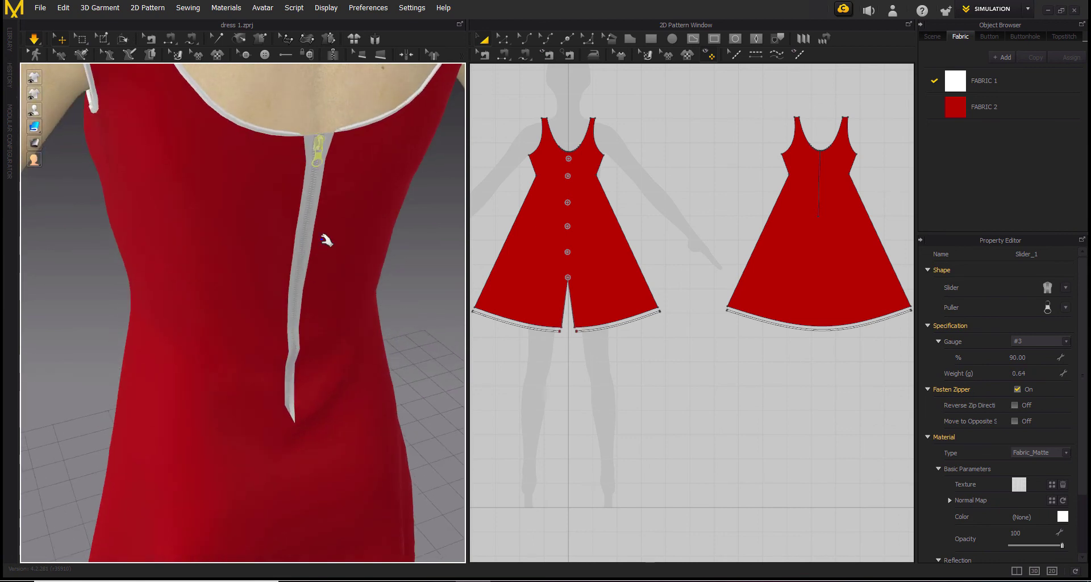
middle_drag(326, 240, 307, 334)
scroll(305, 298, up, 4)
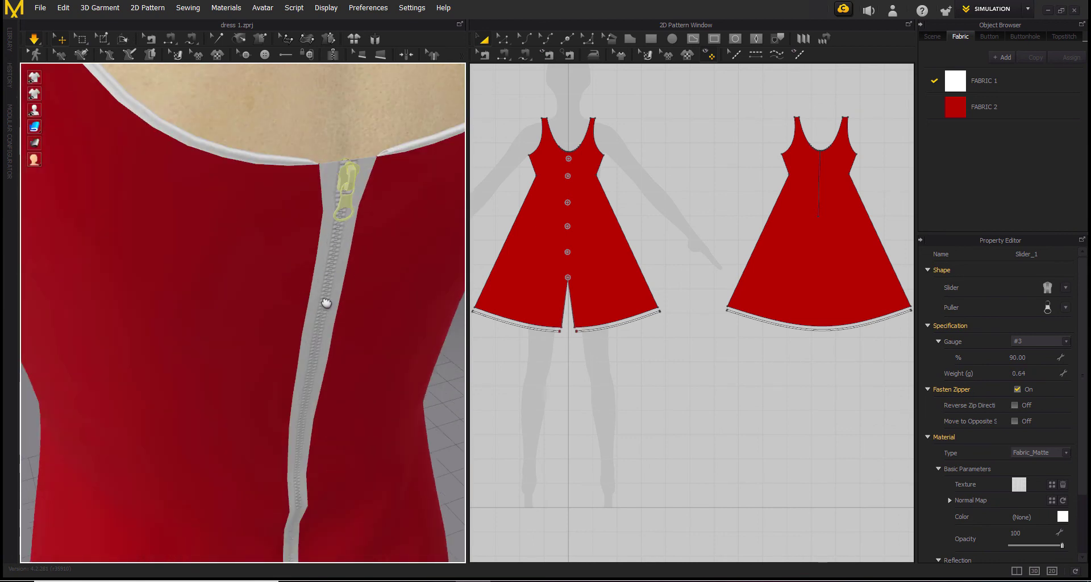
scroll(324, 301, down, 2)
scroll(317, 312, down, 1)
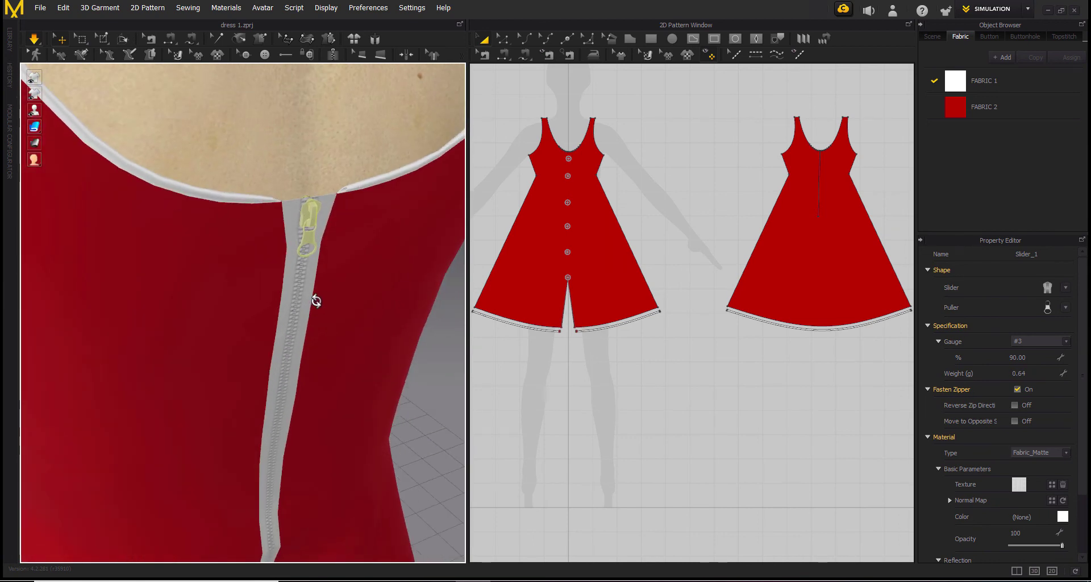
Try a different slider shape on the back zipper
click(1065, 289)
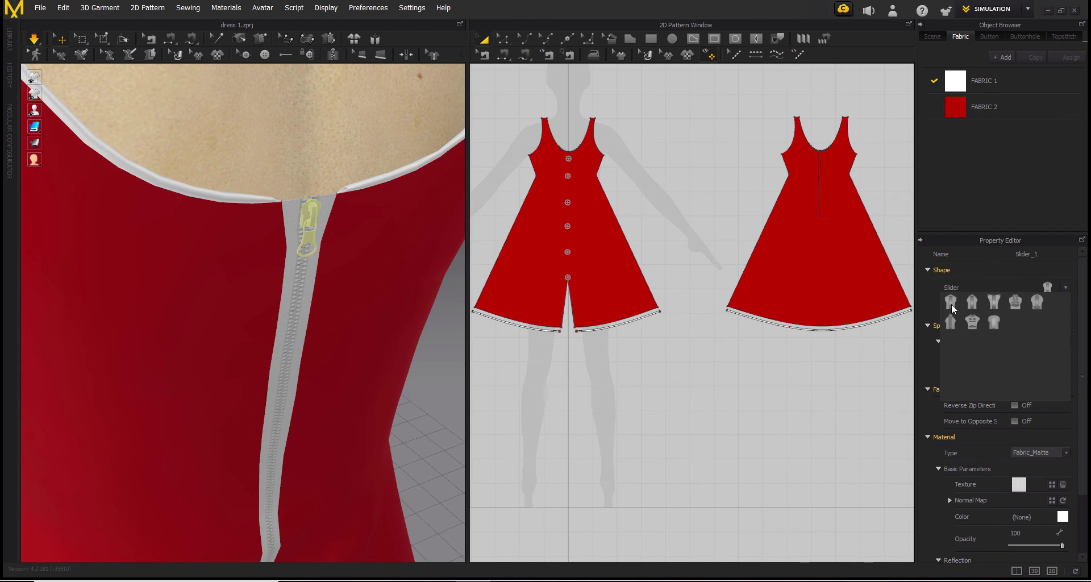
click(950, 304)
click(1065, 288)
click(507, 329)
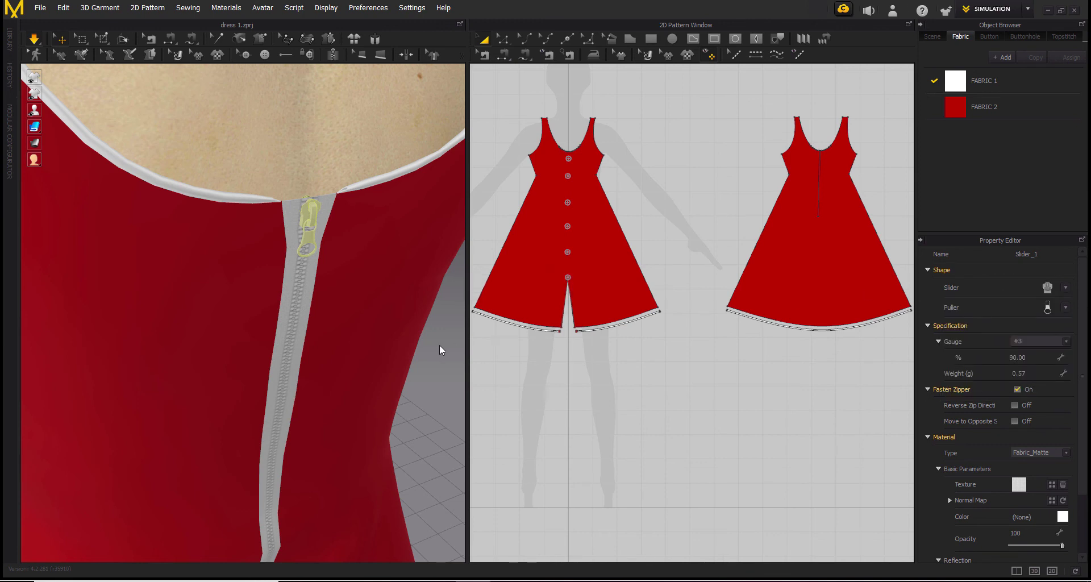
click(439, 346)
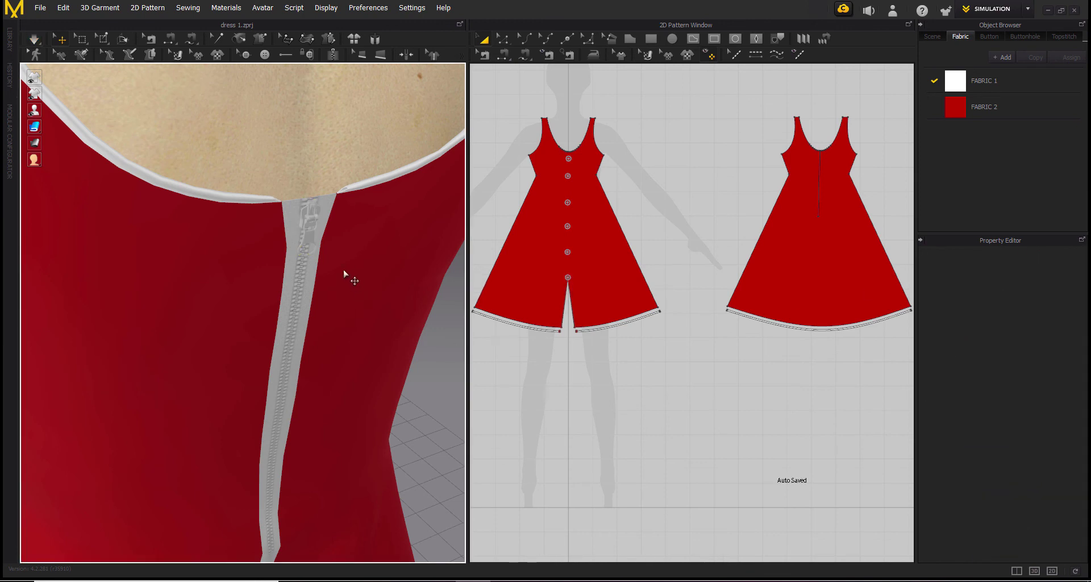
Give the back zipper the last slider shape offered and the longer puller in the middle of the third row of puller shapes
click(306, 209)
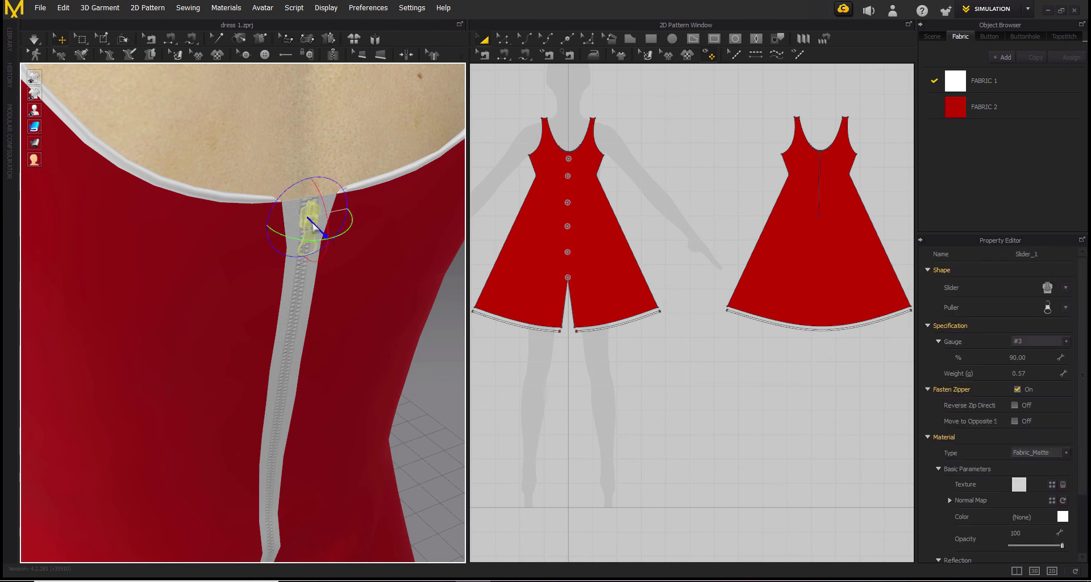
click(1065, 288)
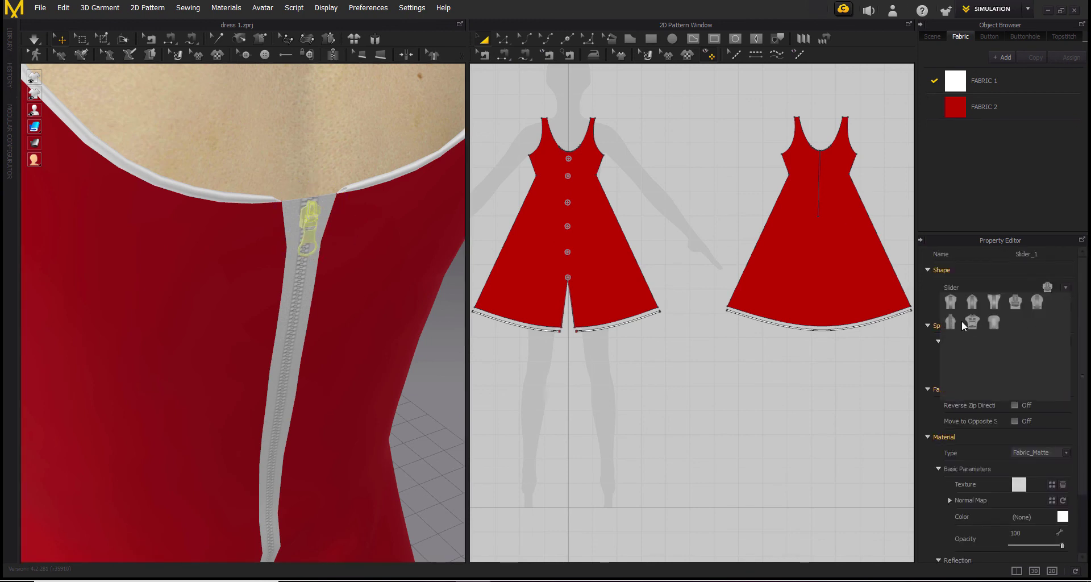
click(993, 321)
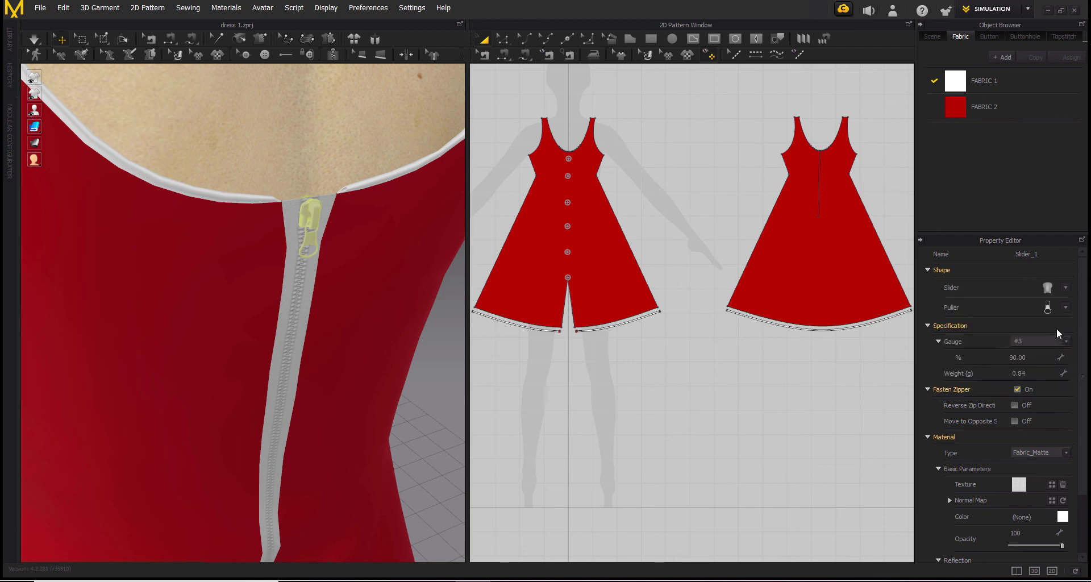
click(1065, 307)
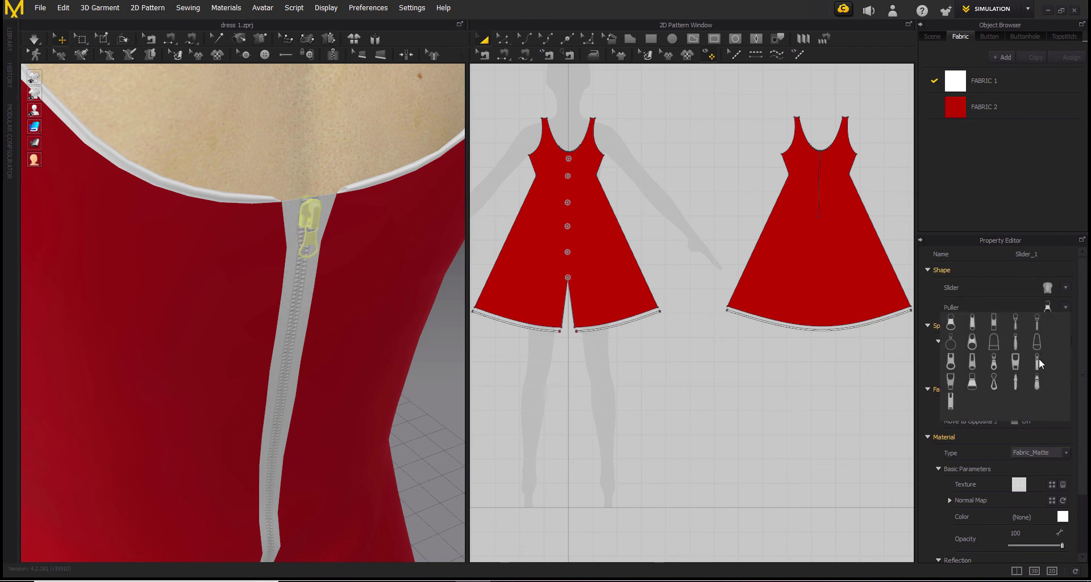
click(993, 364)
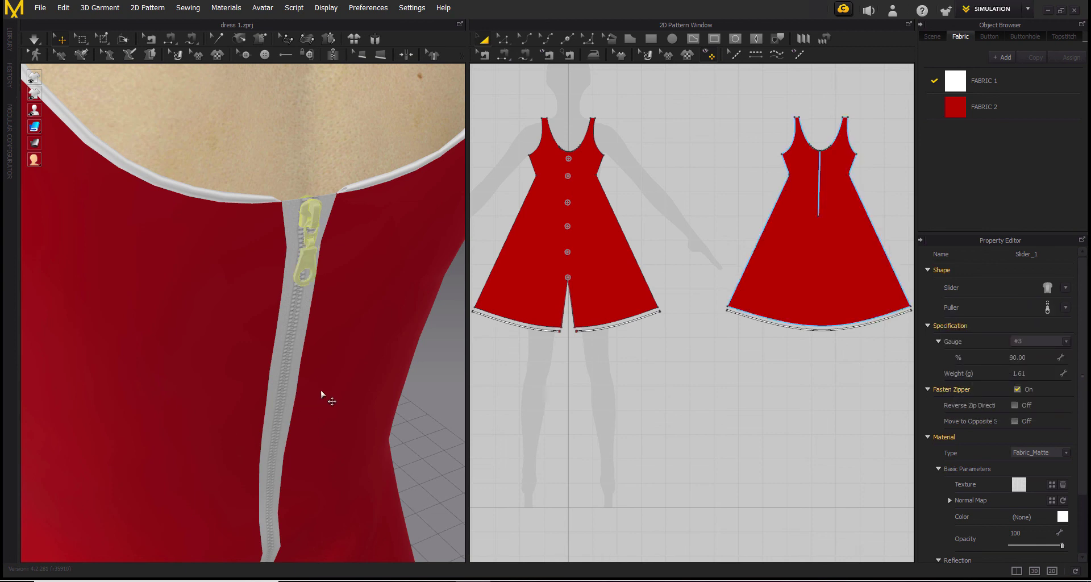
Change the back zipper's material color to a light pinkish red, leaving the slider's own color alone
scroll(323, 394, down, 2)
middle_drag(369, 454, 346, 373)
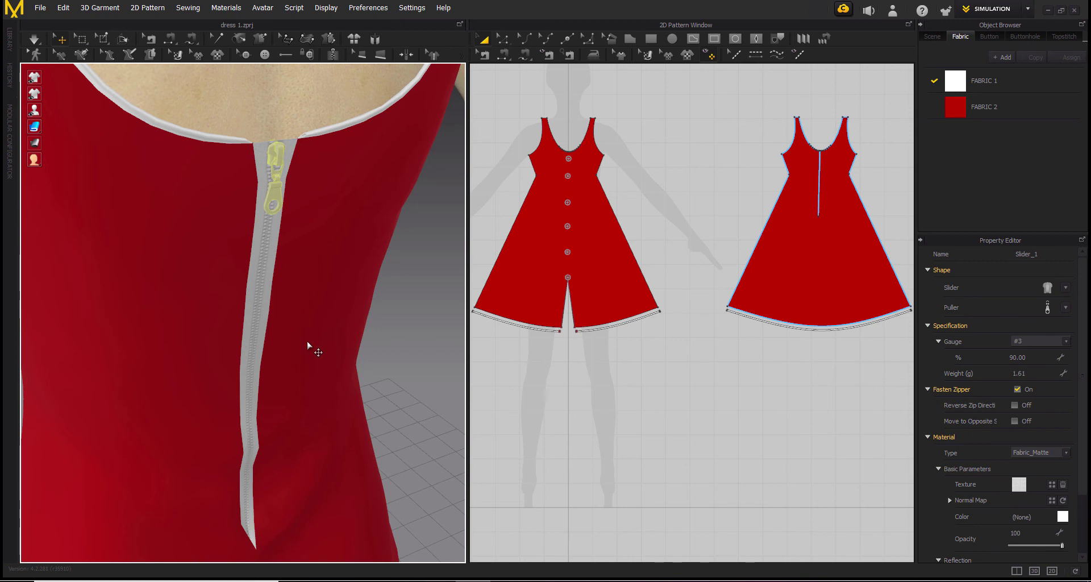
click(271, 263)
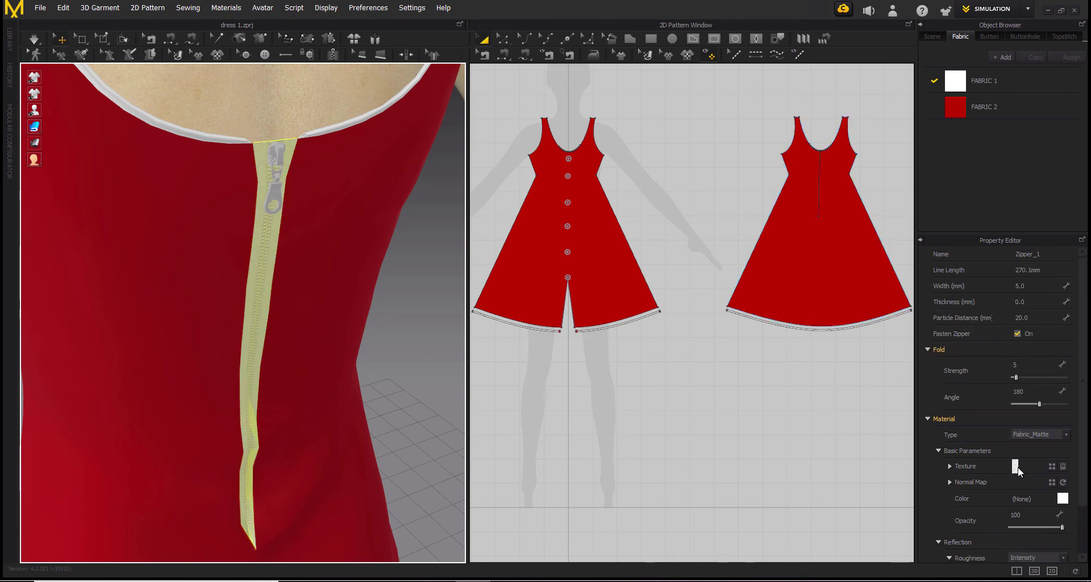
click(1062, 498)
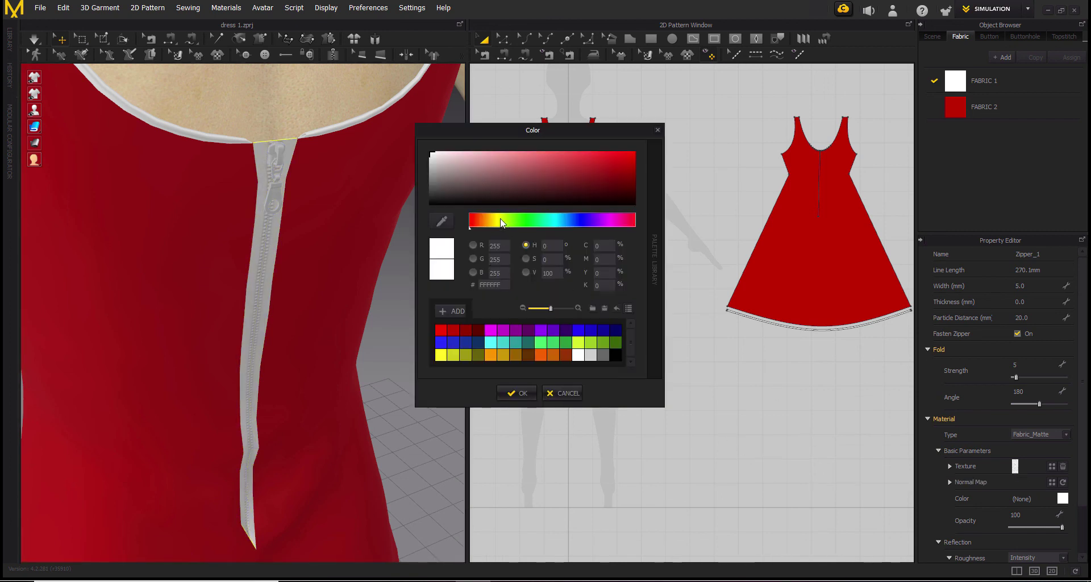
mouse_move(544, 167)
mouse_down()
mouse_move(557, 167)
mouse_move(531, 154)
mouse_up()
click(528, 392)
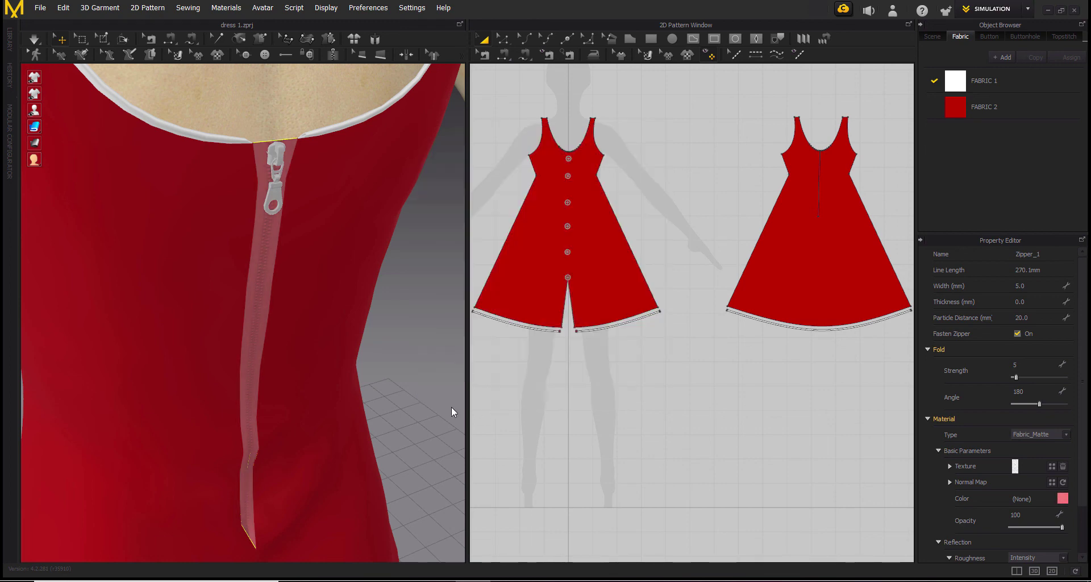
Examine the dress with its recolored back zipper from behind and then from the front
click(447, 373)
scroll(408, 353, down, 6)
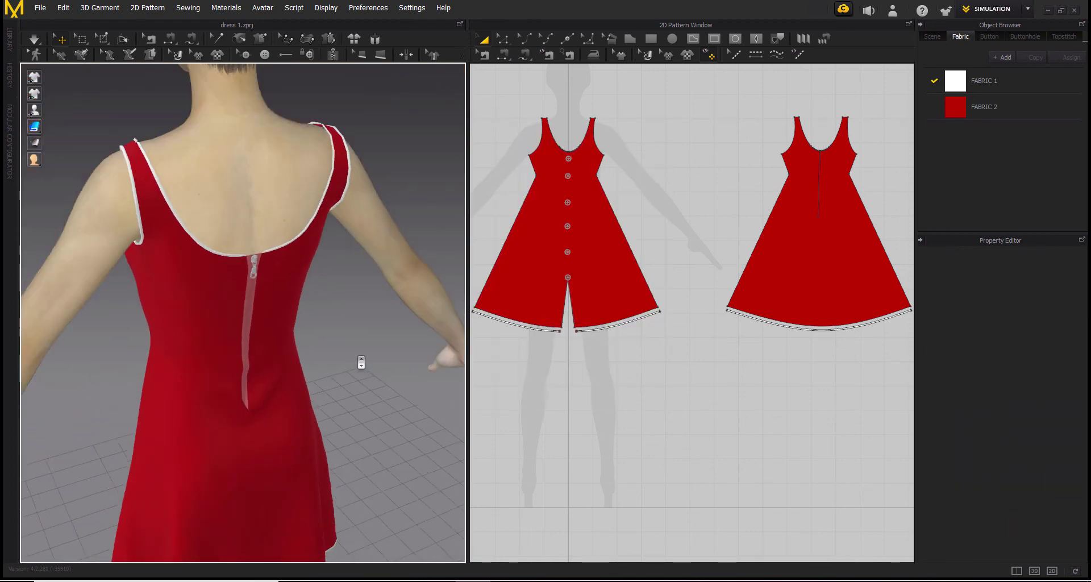
right_drag(404, 397, 373, 377)
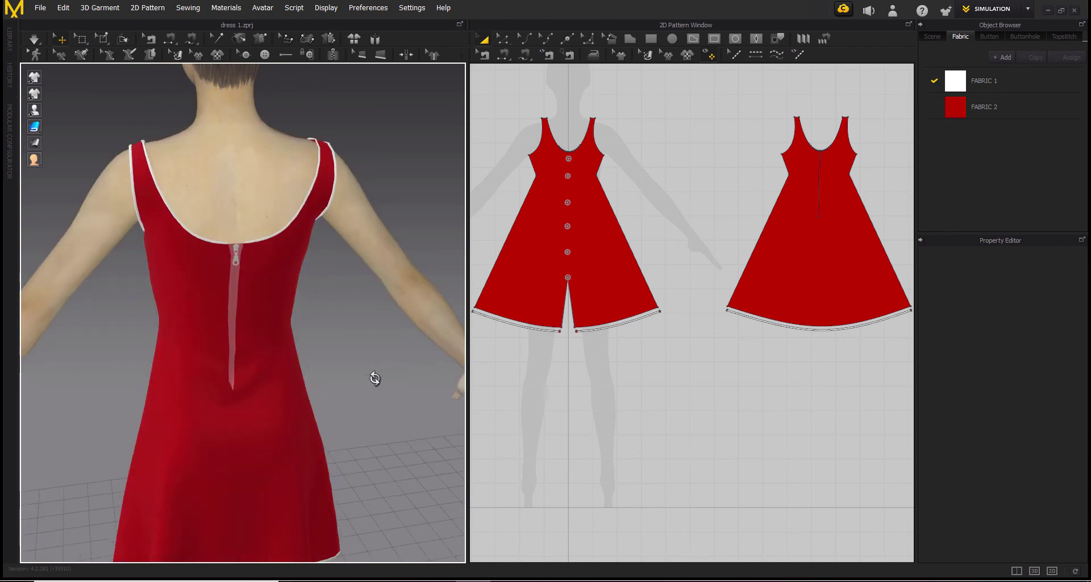
right_drag(275, 390, 403, 382)
scroll(377, 428, down, 6)
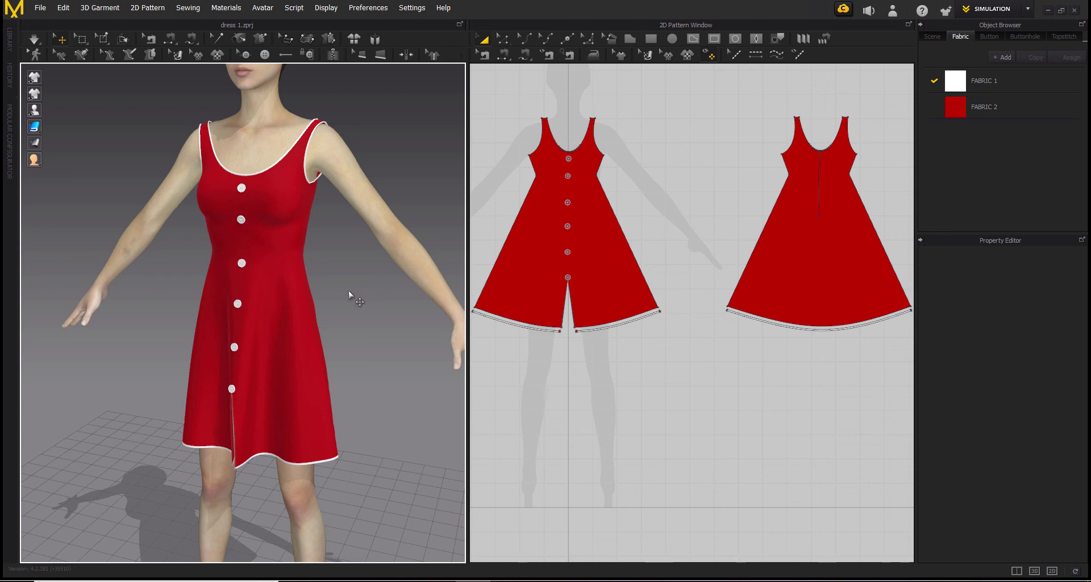
mouse_move(382, 379)
right_down()
mouse_move(183, 389)
mouse_move(305, 396)
mouse_move(369, 380)
right_up()
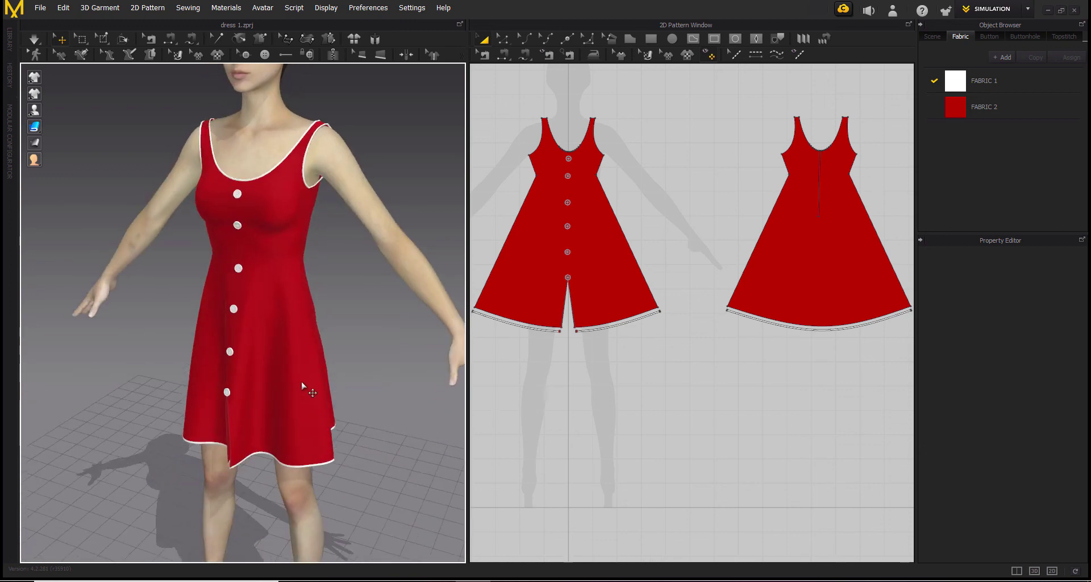
Load the pink gingham image from the ref folder as the texture of FABRIC 2, the dress's main fabric
click(597, 286)
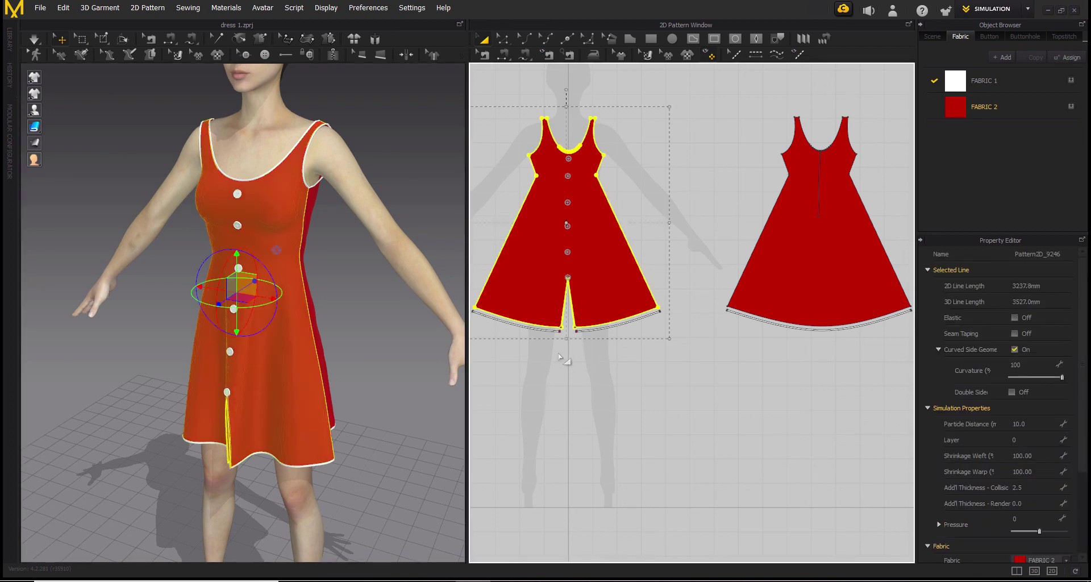
click(1023, 111)
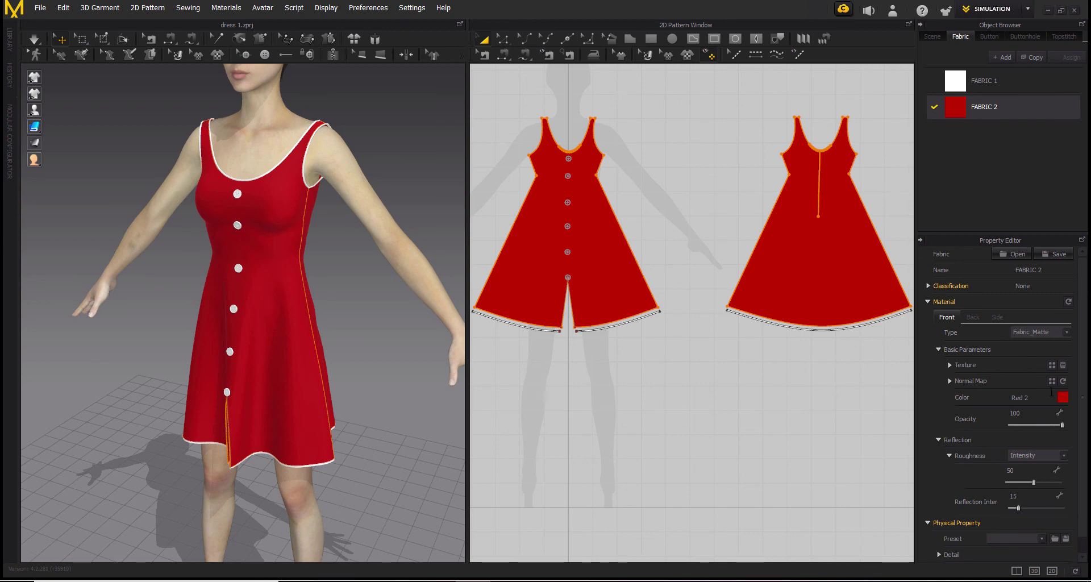
click(1051, 364)
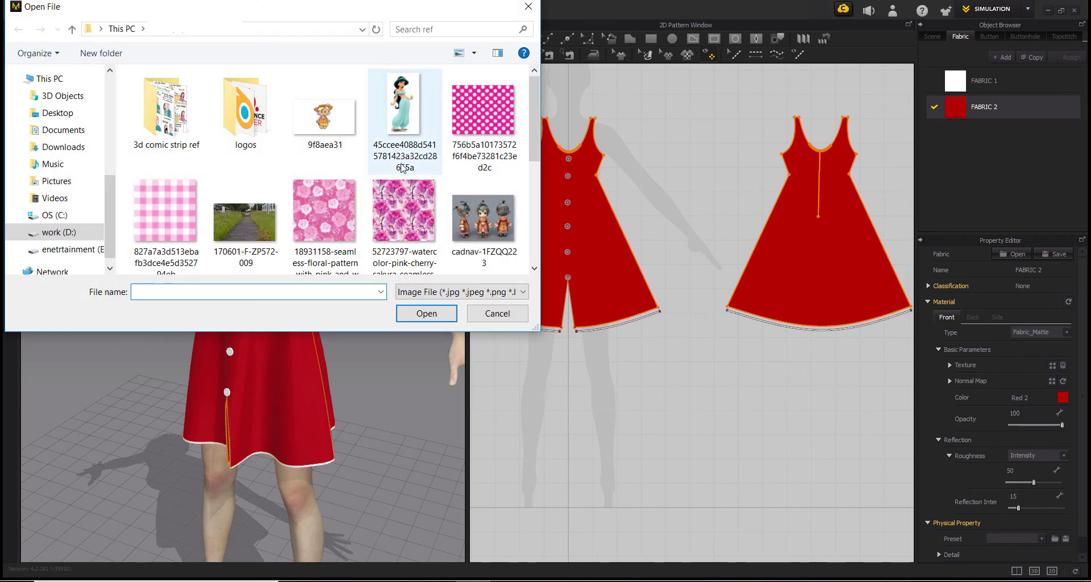
scroll(396, 196, down, 1)
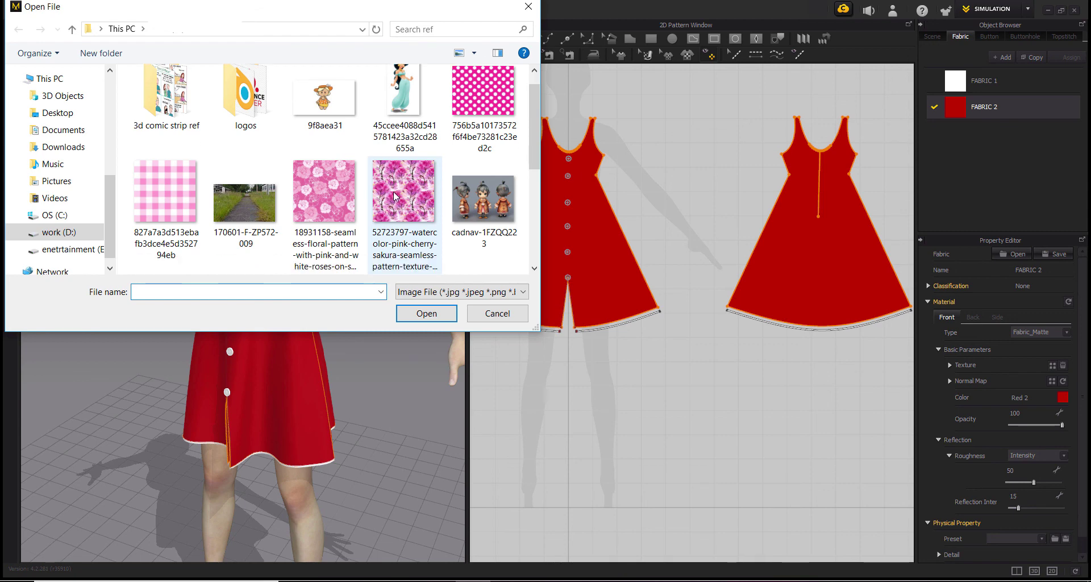
scroll(396, 195, down, 2)
scroll(396, 196, up, 1)
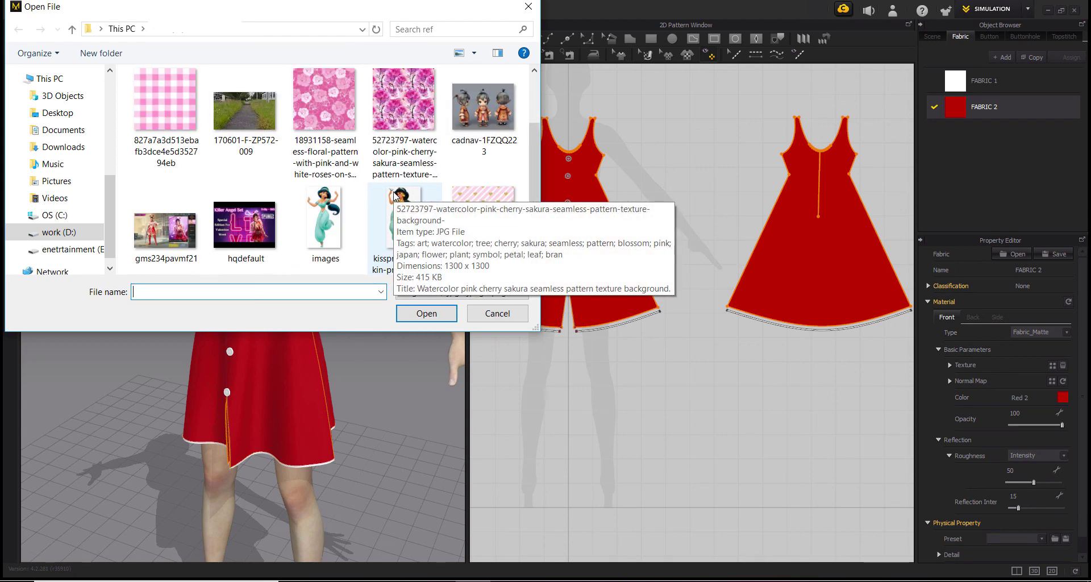
scroll(395, 196, up, 3)
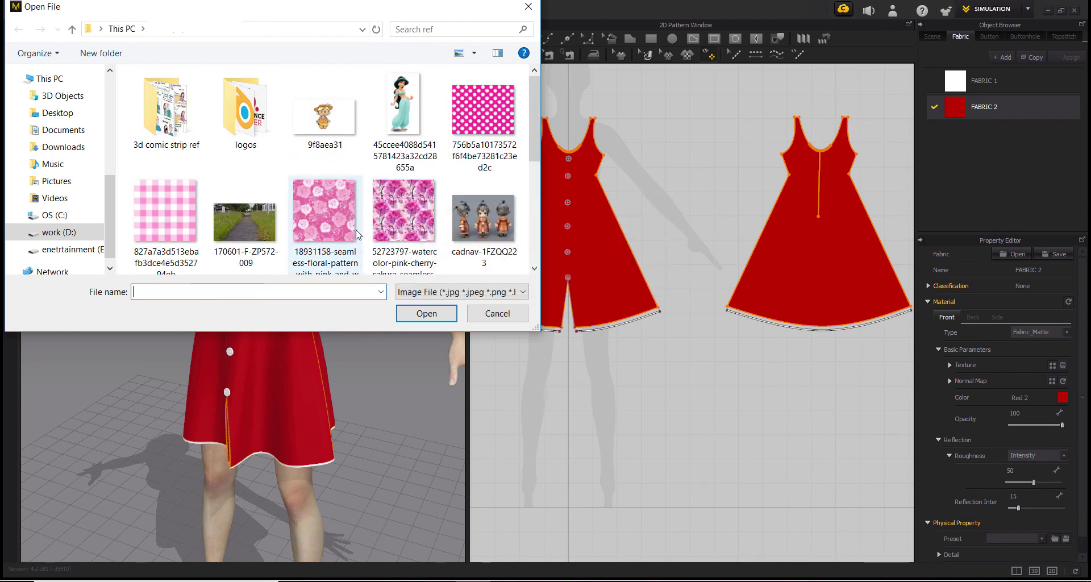
click(165, 230)
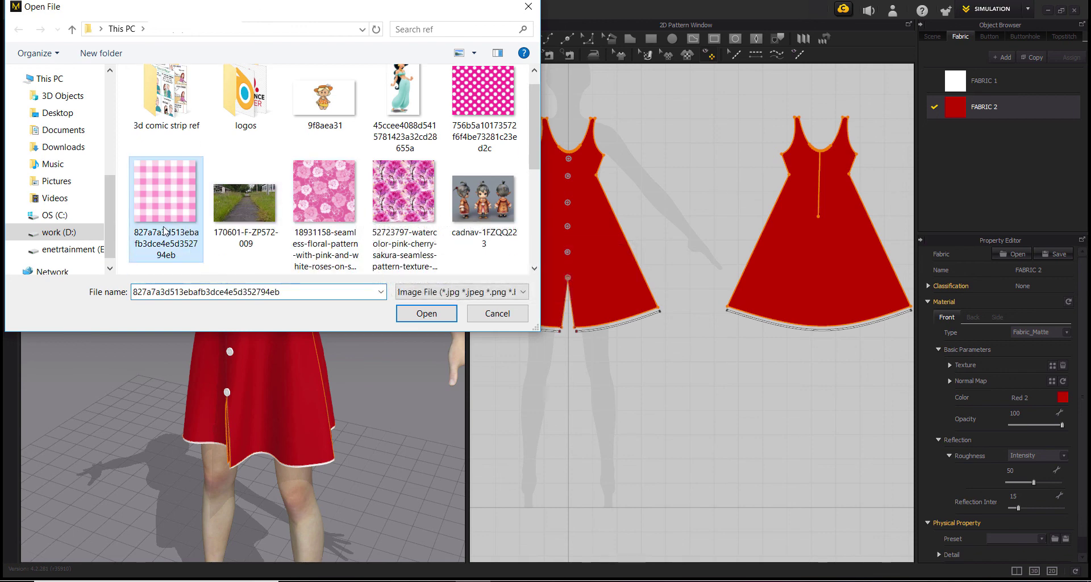
click(426, 313)
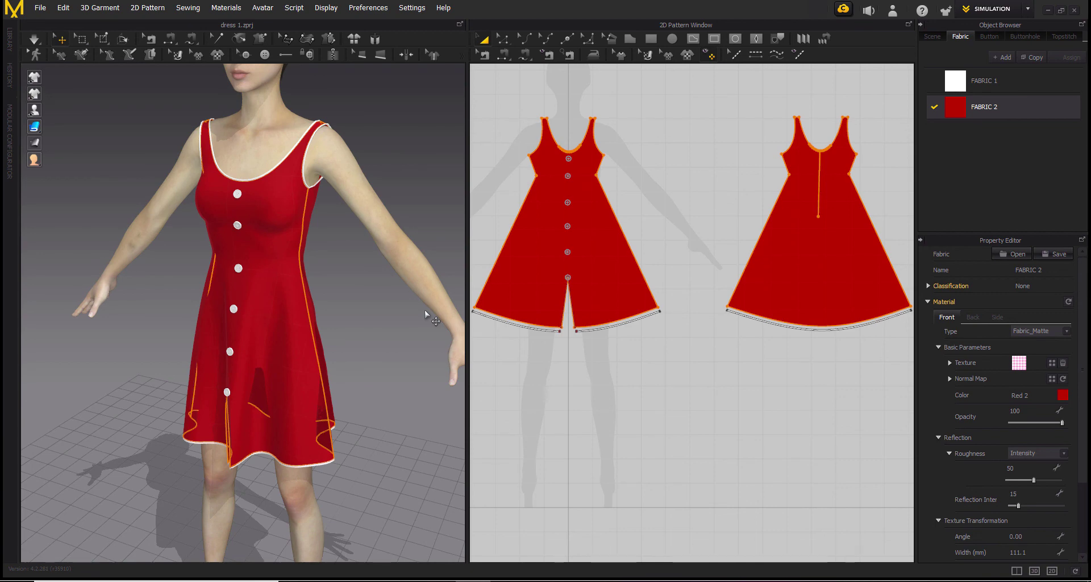
Set FABRIC 2's color to near-white F5F5F5 so the gingham texture shows in its own colors
click(1062, 394)
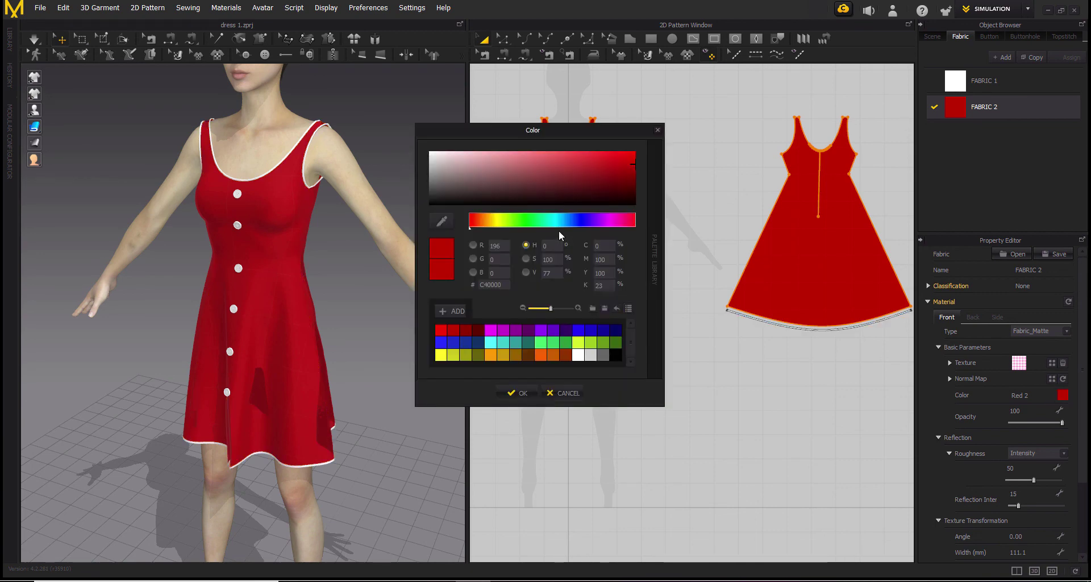
drag(458, 178, 424, 157)
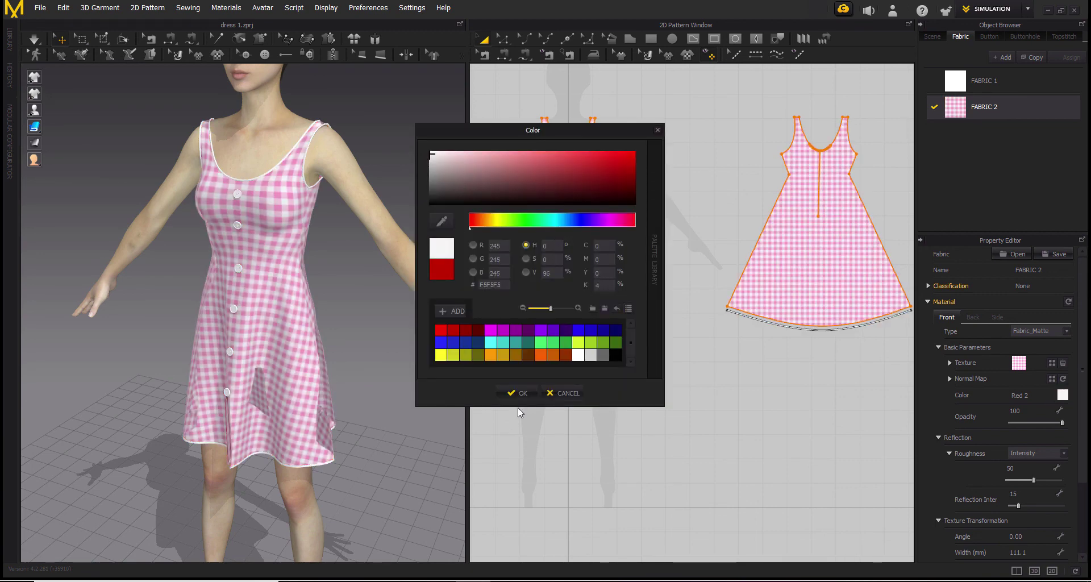
click(518, 393)
scroll(291, 436, down, 2)
mouse_move(267, 454)
right_down()
mouse_move(338, 441)
mouse_move(116, 439)
mouse_move(283, 445)
right_up()
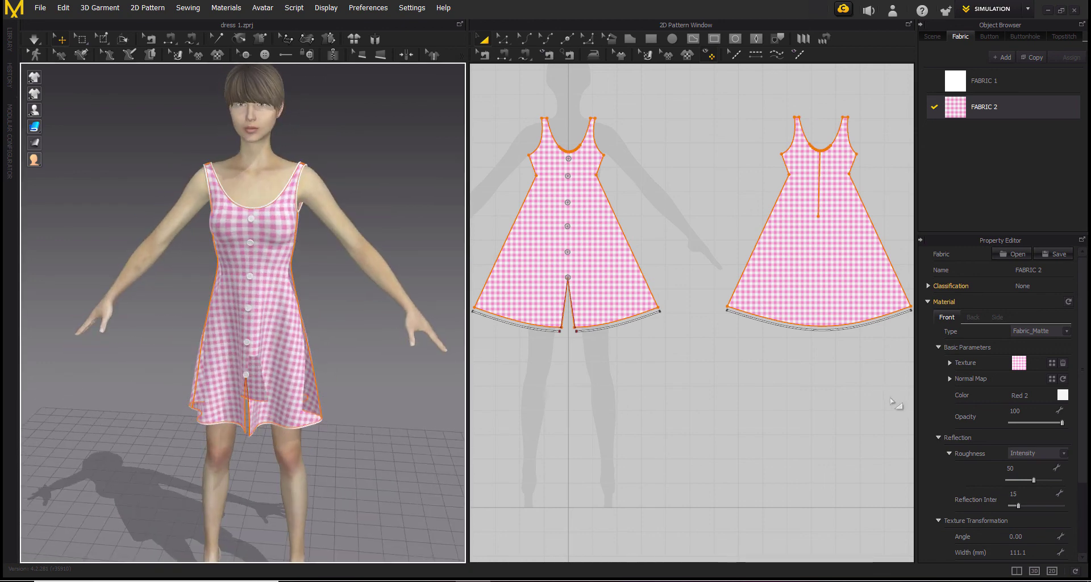
Replace FABRIC 2's texture with the magenta and white polka-dot image and inspect the pattern on the dress
click(1052, 365)
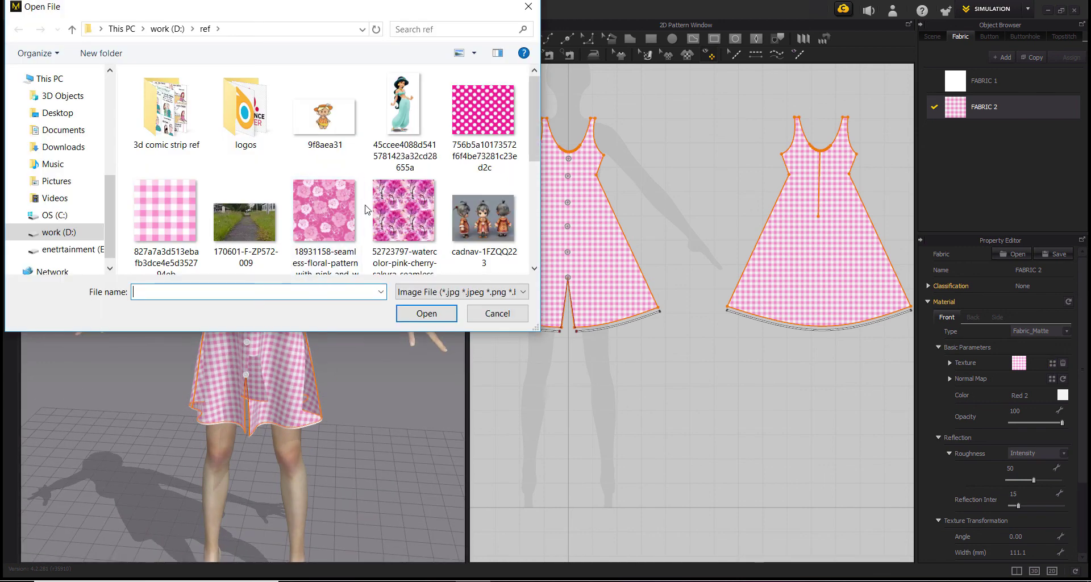
click(483, 113)
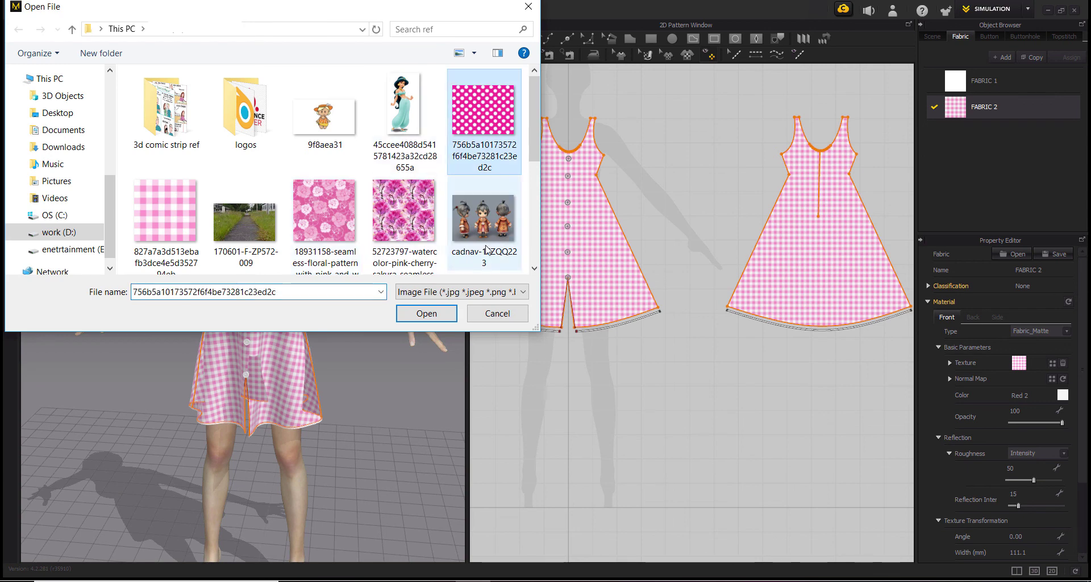
click(427, 313)
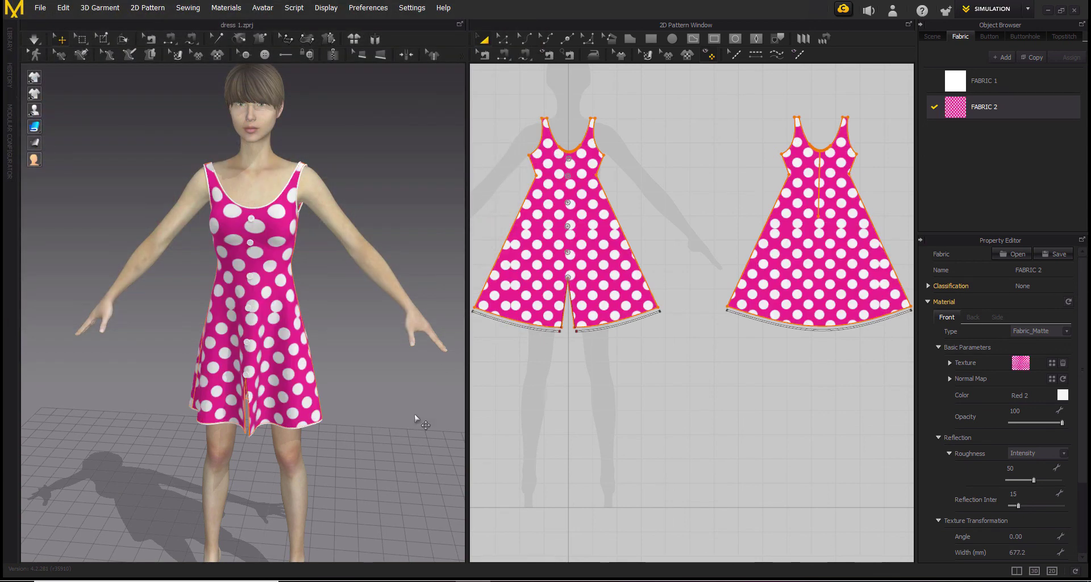
right_drag(347, 415, 169, 419)
scroll(330, 380, up, 4)
middle_drag(170, 419, 172, 473)
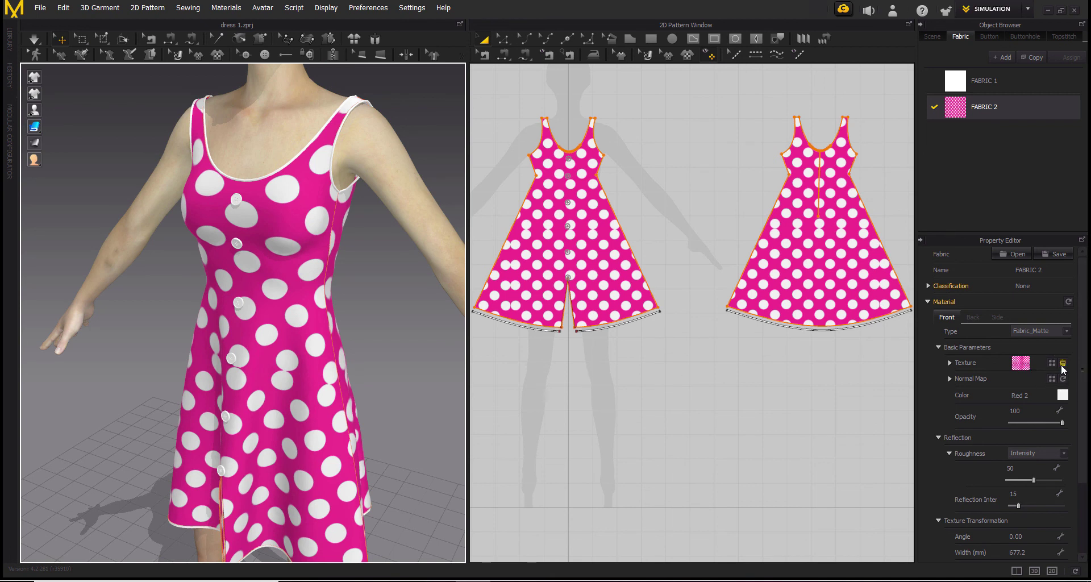
Delete the polka-dot texture from FABRIC 2 and set its color back to dark red C40000
click(1062, 363)
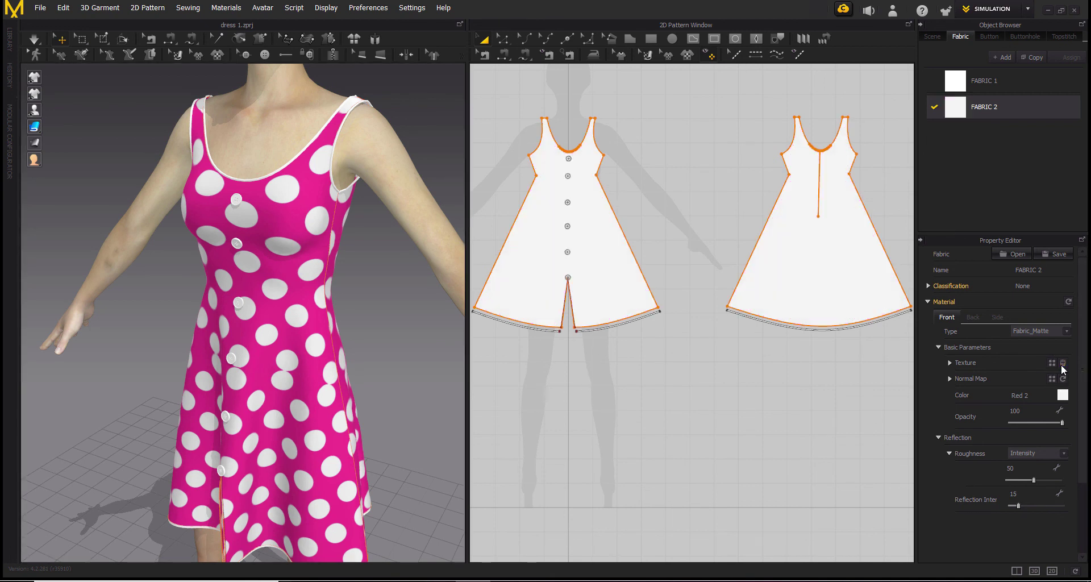
click(1061, 397)
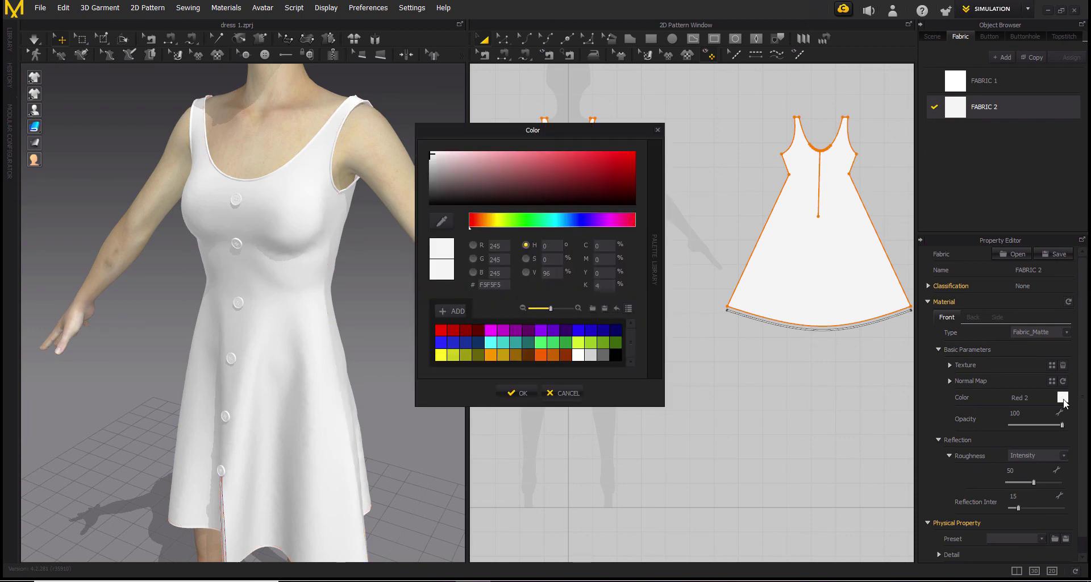
click(453, 330)
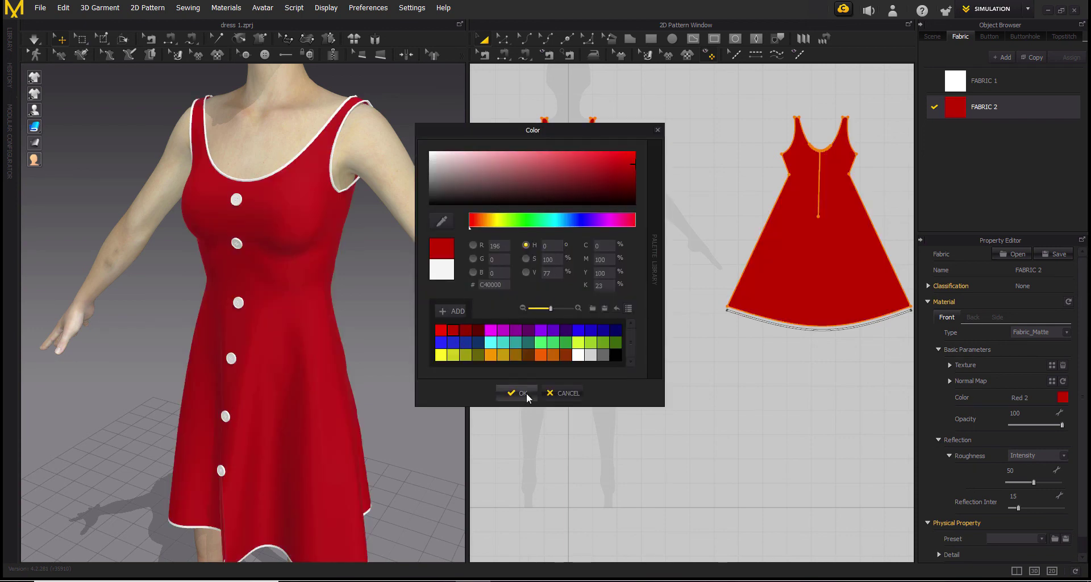
click(518, 392)
scroll(377, 359, down, 3)
scroll(377, 359, down, 2)
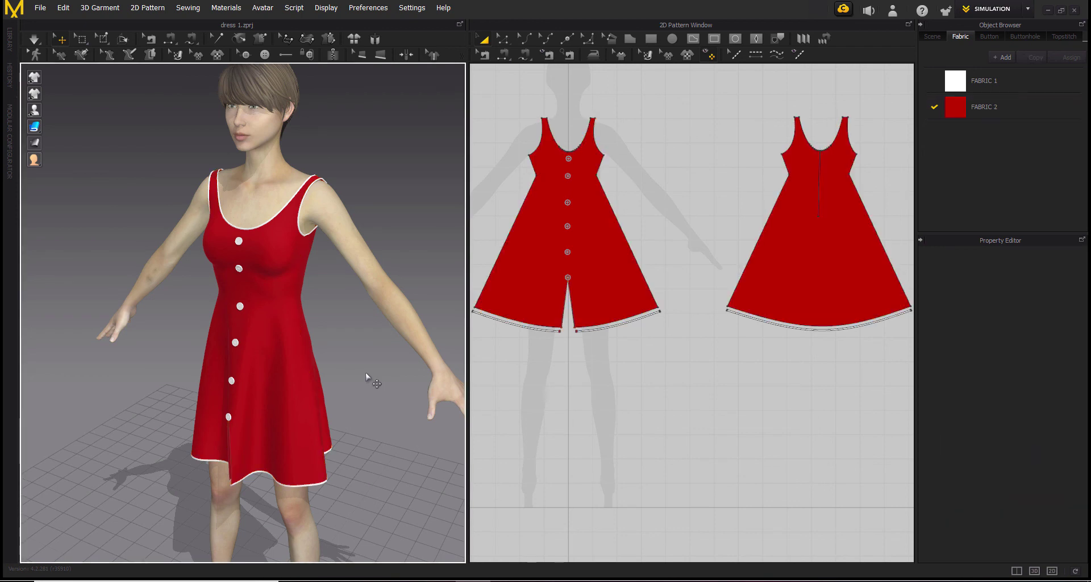
click(368, 380)
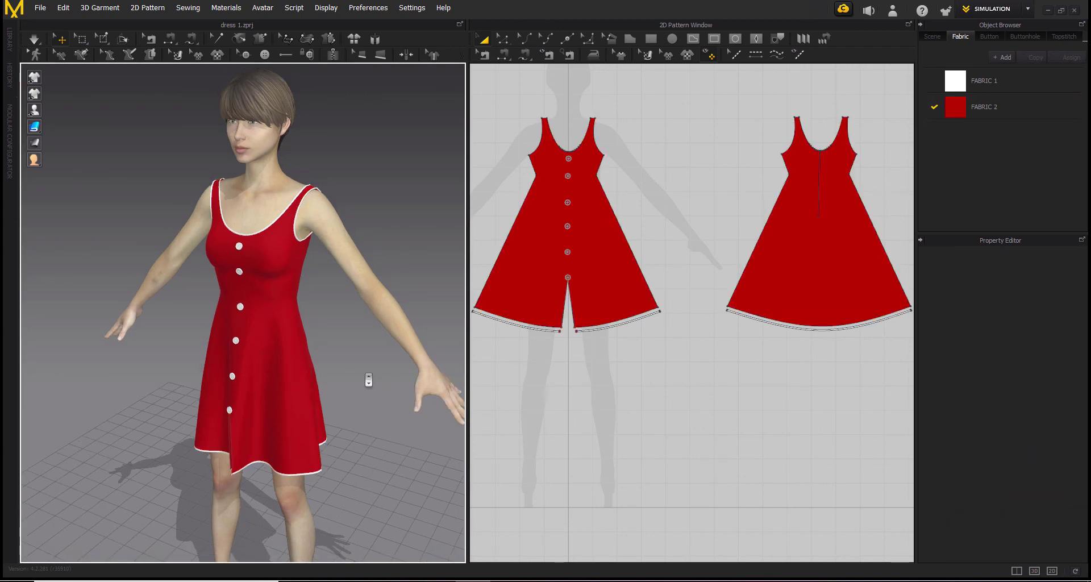